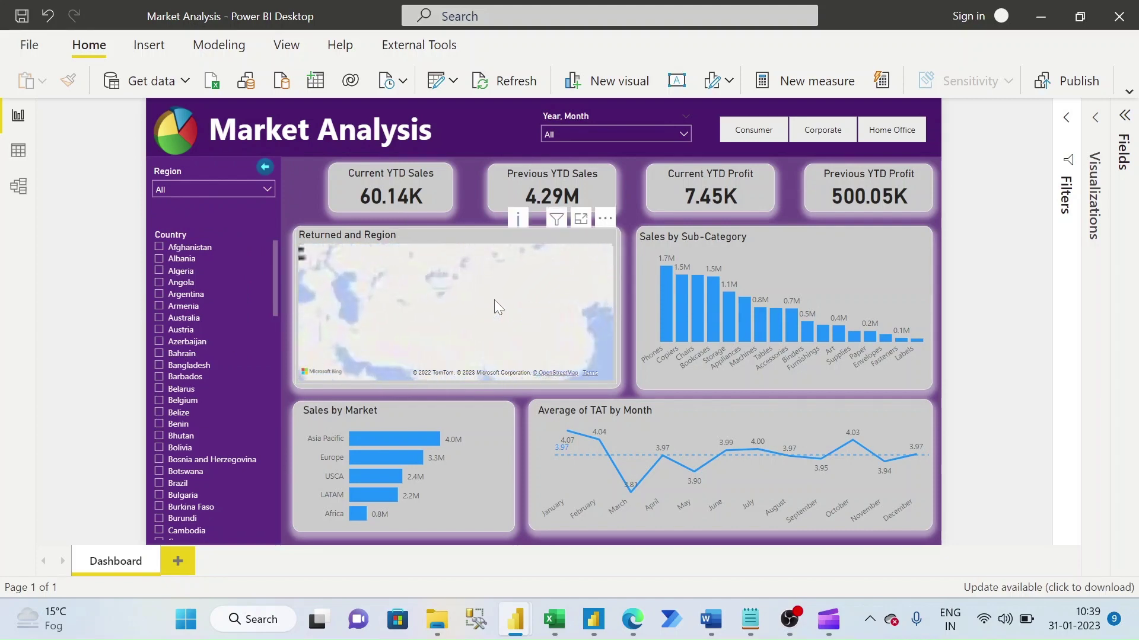
Filter the Region slicer to Central America, Eastern Africa, Eastern Europe and Central Africa
{"action": "left_click_drag", "start_coordinate": [493, 300], "coordinate": [523, 301]}
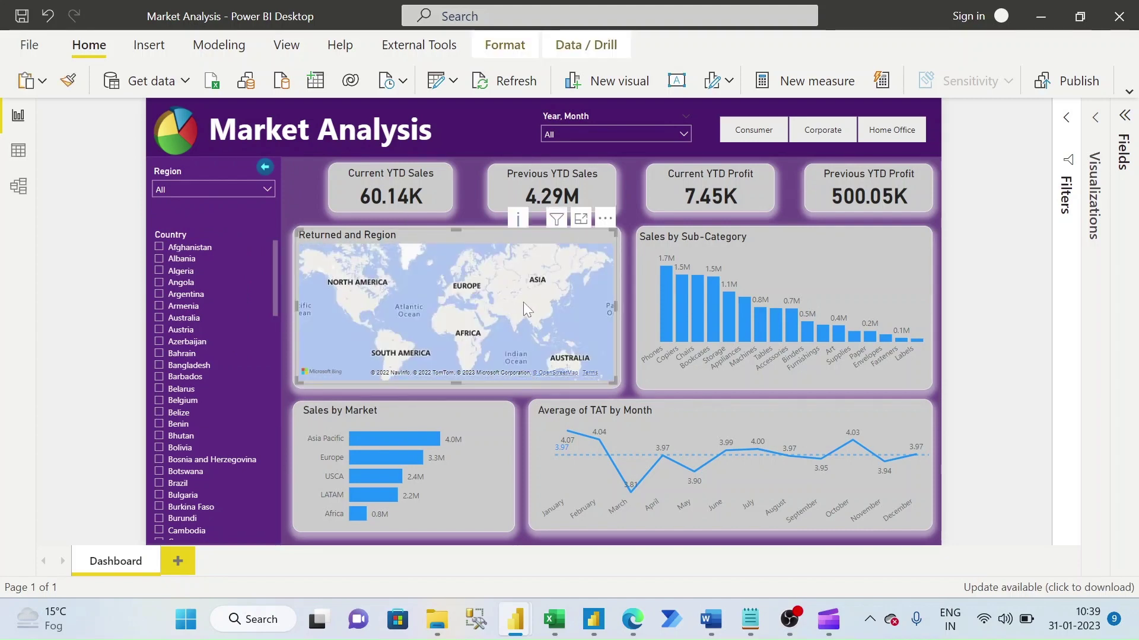
{"action": "left_click", "coordinate": [268, 189]}
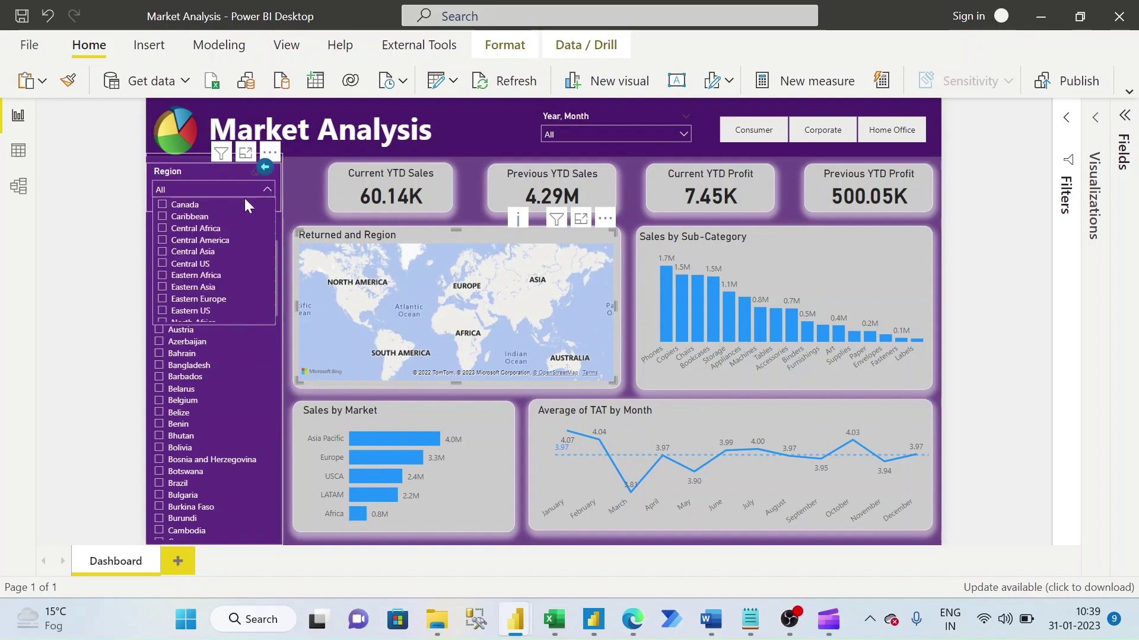
{"action": "left_click", "coordinate": [162, 240]}
{"action": "left_click", "coordinate": [162, 275], "text": "ctrl"}
{"action": "left_click", "coordinate": [162, 299]}
{"action": "left_click", "coordinate": [162, 228]}
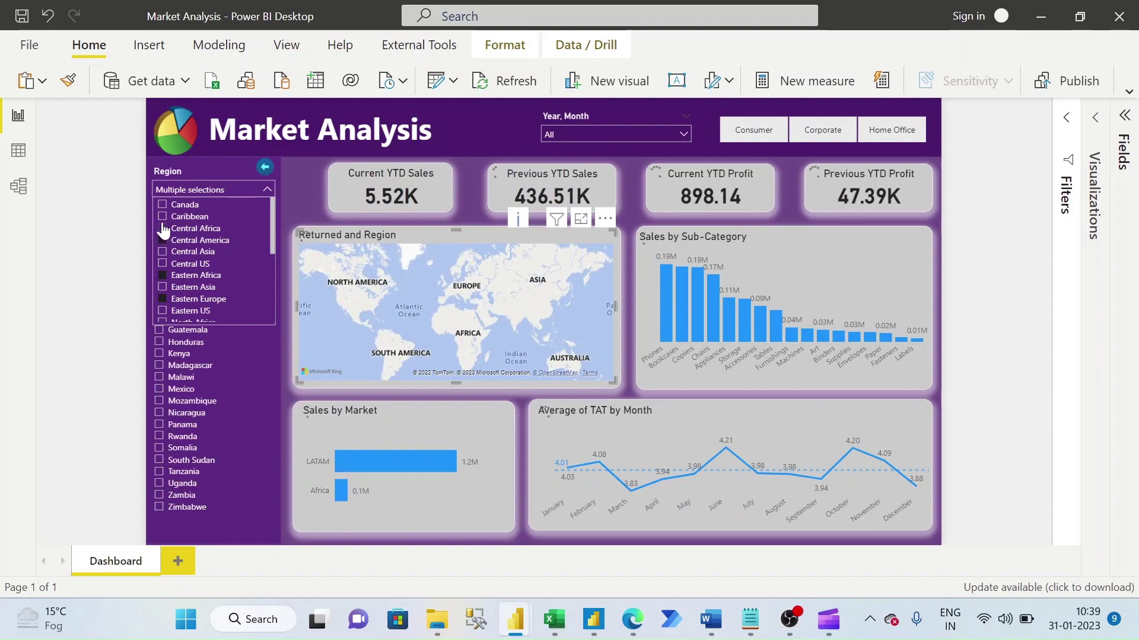
{"action": "left_click", "coordinate": [269, 188]}
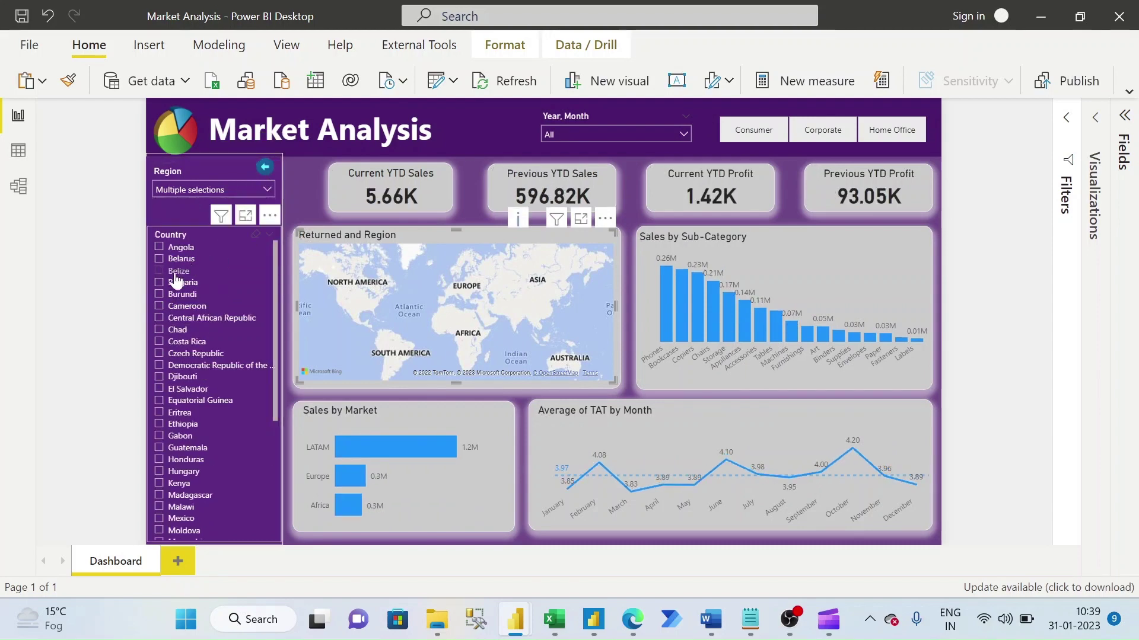
Filter to Cameroon, El Salvador, Guatemala, Kenya, Burundi and Belarus, then collapse the slicer panel
{"action": "left_click", "coordinate": [159, 306]}
{"action": "left_click", "coordinate": [159, 388]}
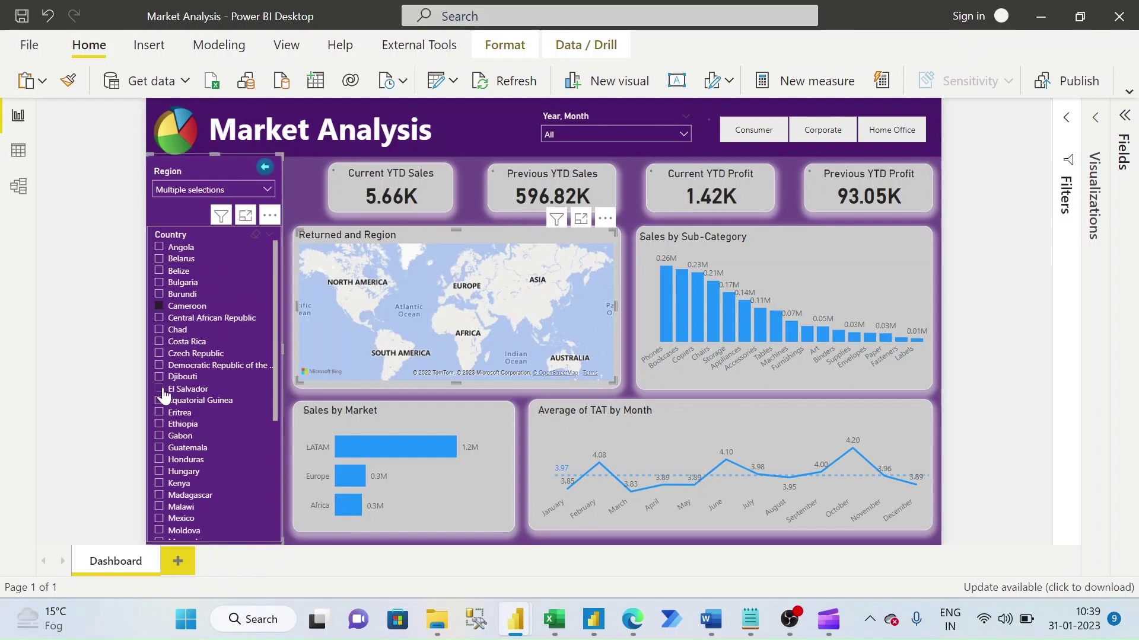
{"action": "left_click", "coordinate": [158, 448]}
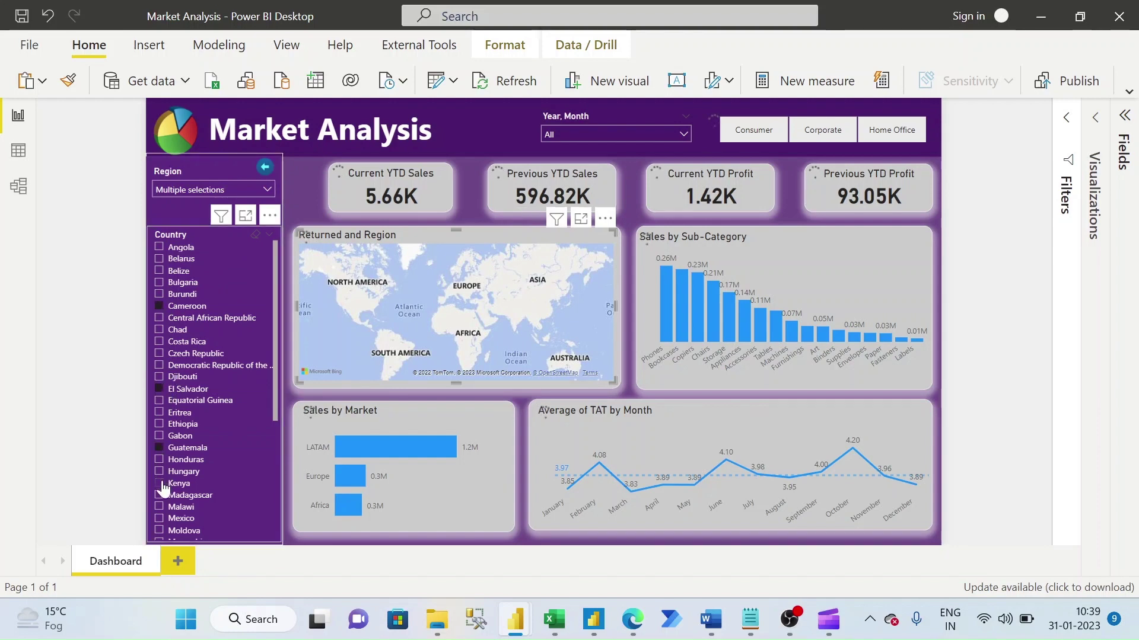
{"action": "left_click", "coordinate": [159, 483]}
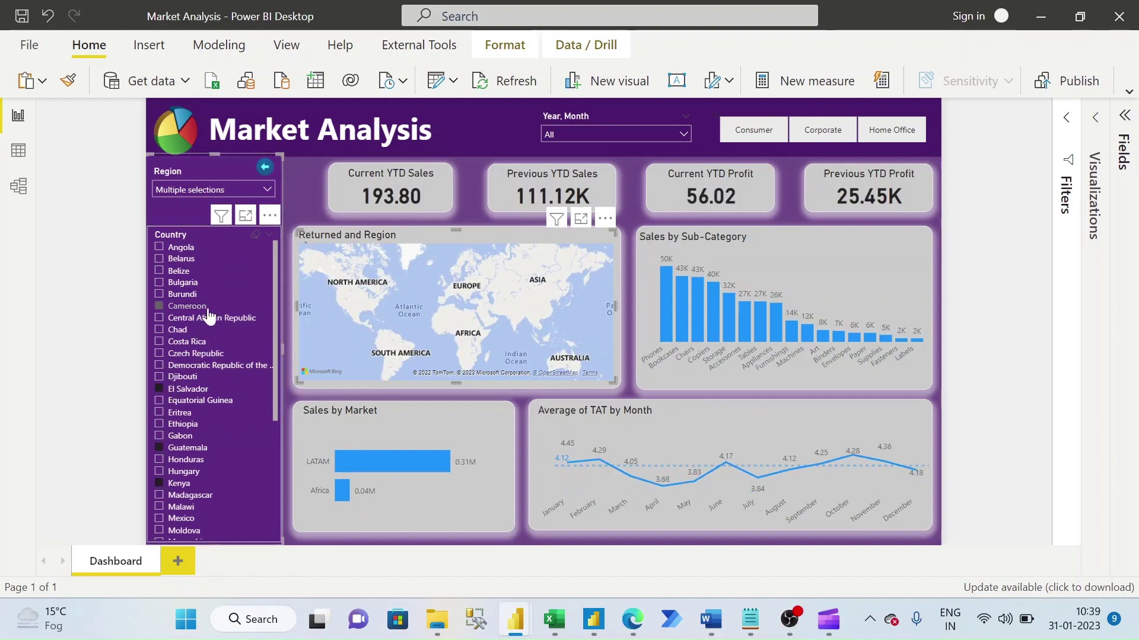
{"action": "left_click", "coordinate": [159, 294]}
{"action": "left_click", "coordinate": [159, 260]}
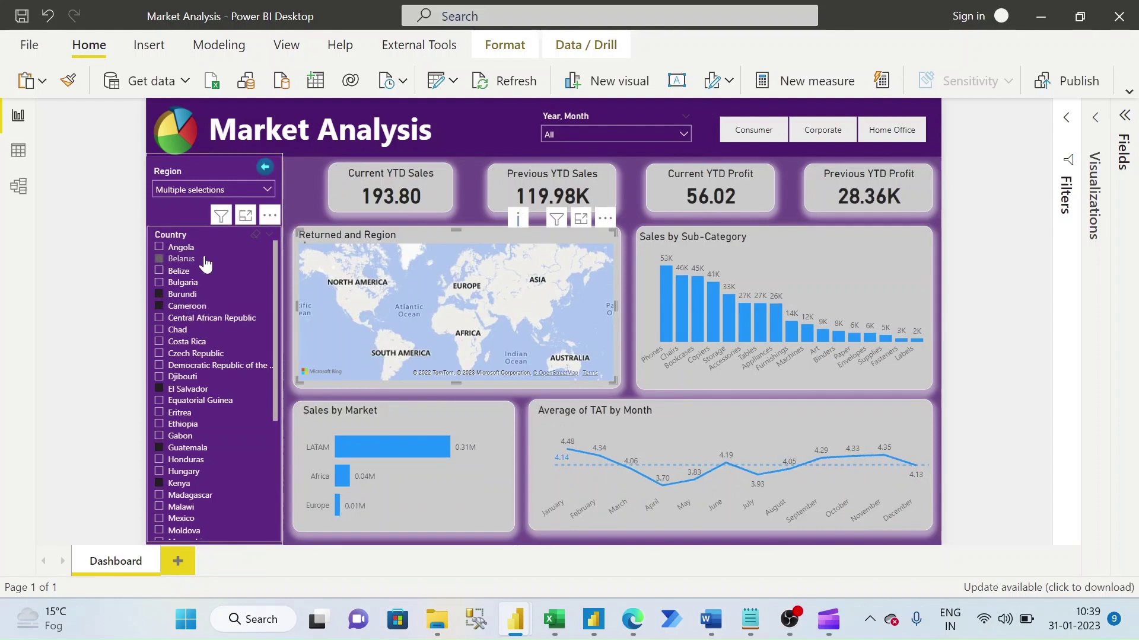
{"action": "left_click", "coordinate": [265, 170]}
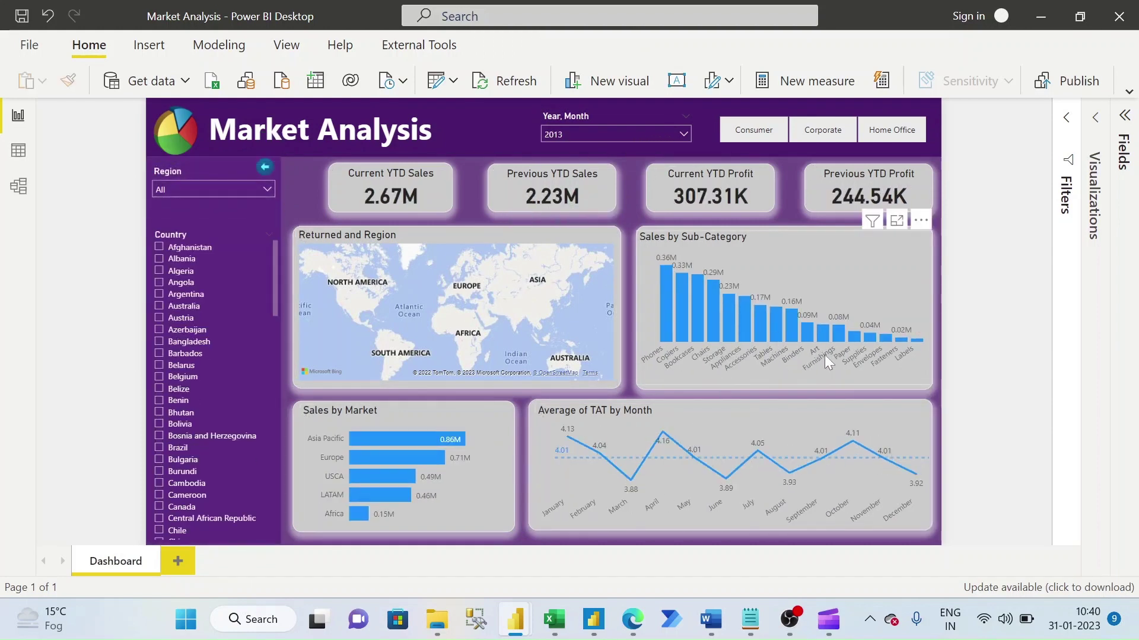
Cross-filter the dashboard by the Asia Pacific, Europe and USCA market bars
{"action": "left_click", "coordinate": [410, 439]}
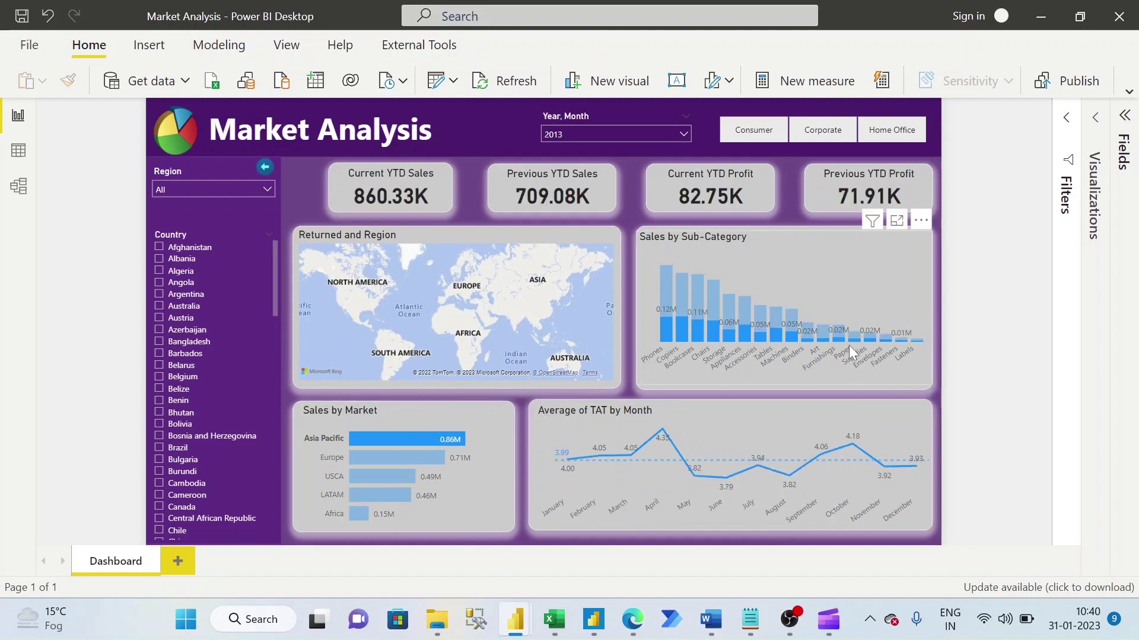
{"action": "left_click", "coordinate": [416, 459]}
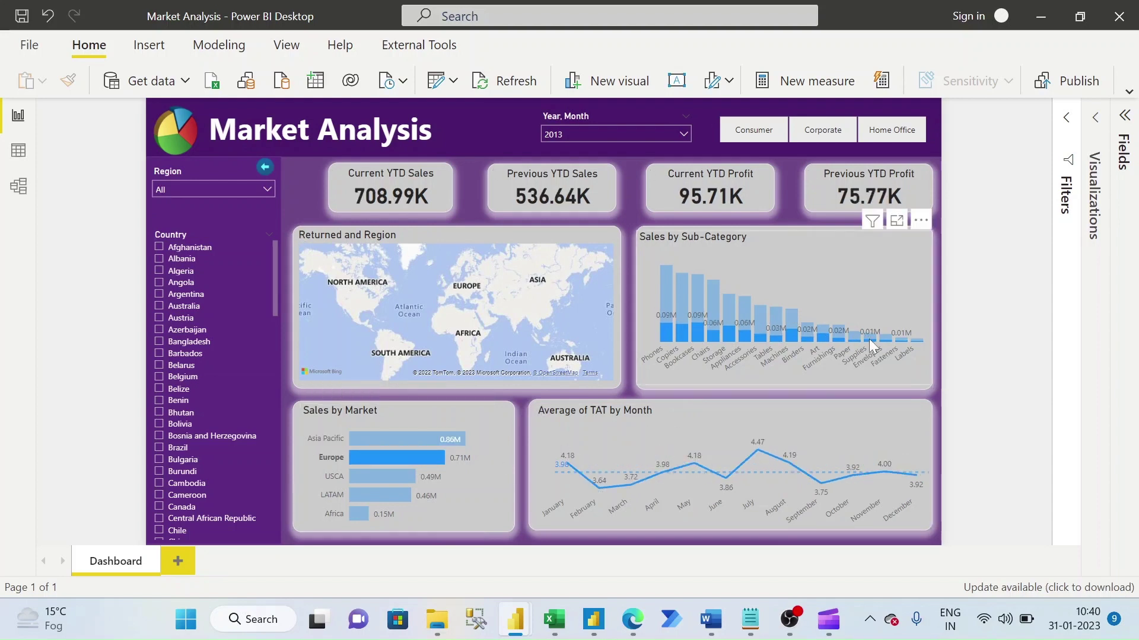
{"action": "left_click", "coordinate": [401, 443], "text": "ctrl"}
{"action": "left_click", "coordinate": [376, 474], "text": "ctrl"}
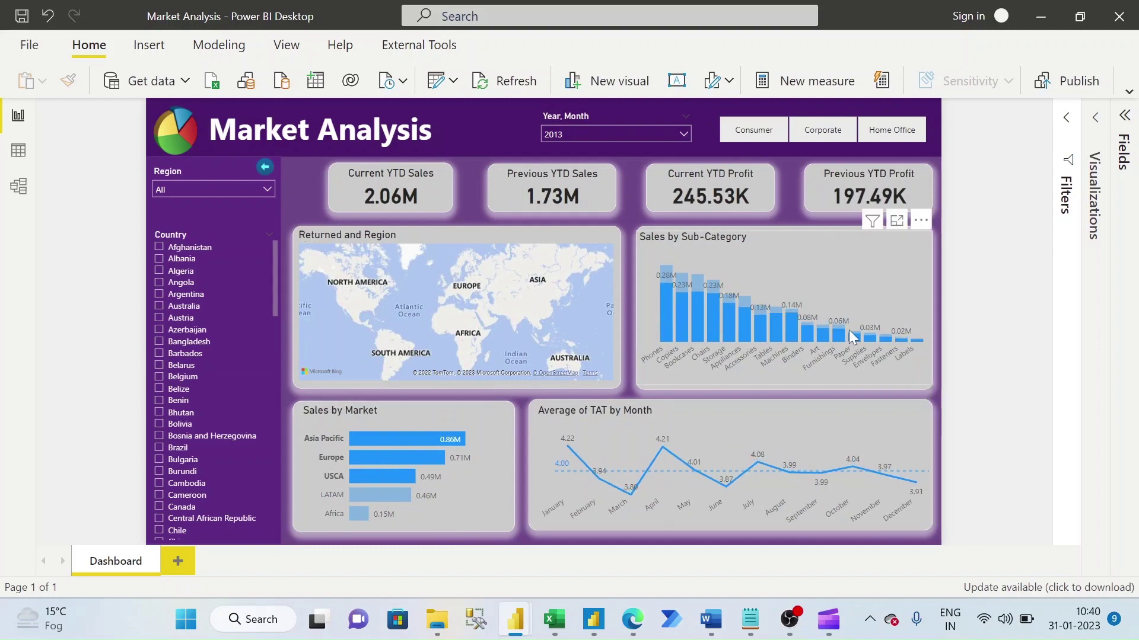
Switch the year filter to 2012 to see NA in Previous YTD cards, then back to 2013
{"action": "left_click", "coordinate": [829, 140]}
{"action": "key", "text": "ctrl+z"}
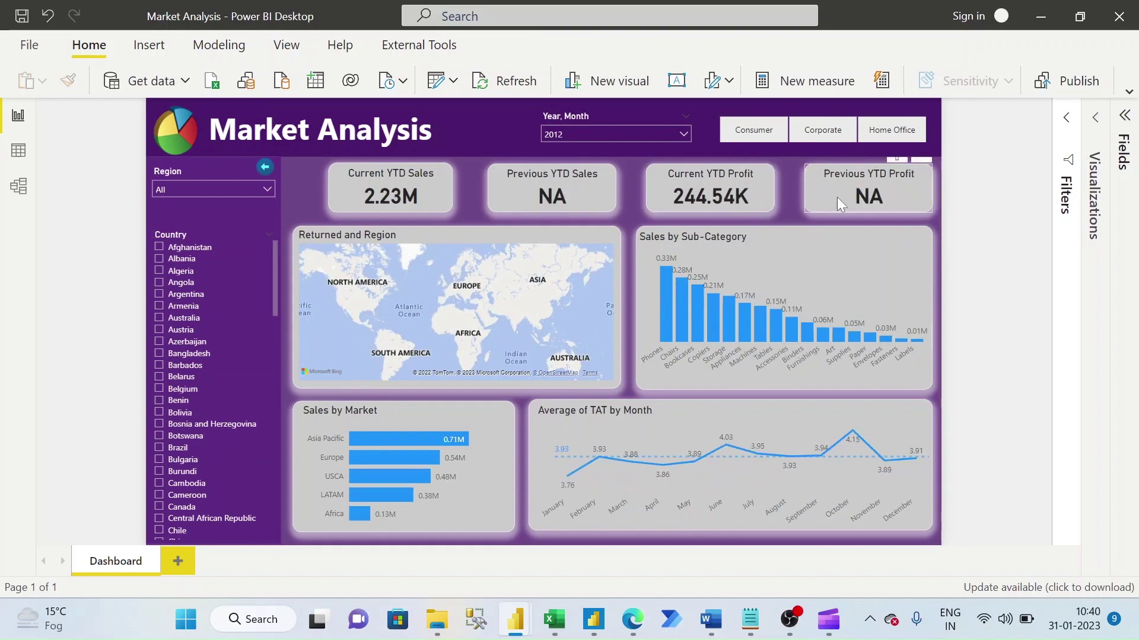
{"action": "left_click", "coordinate": [684, 140]}
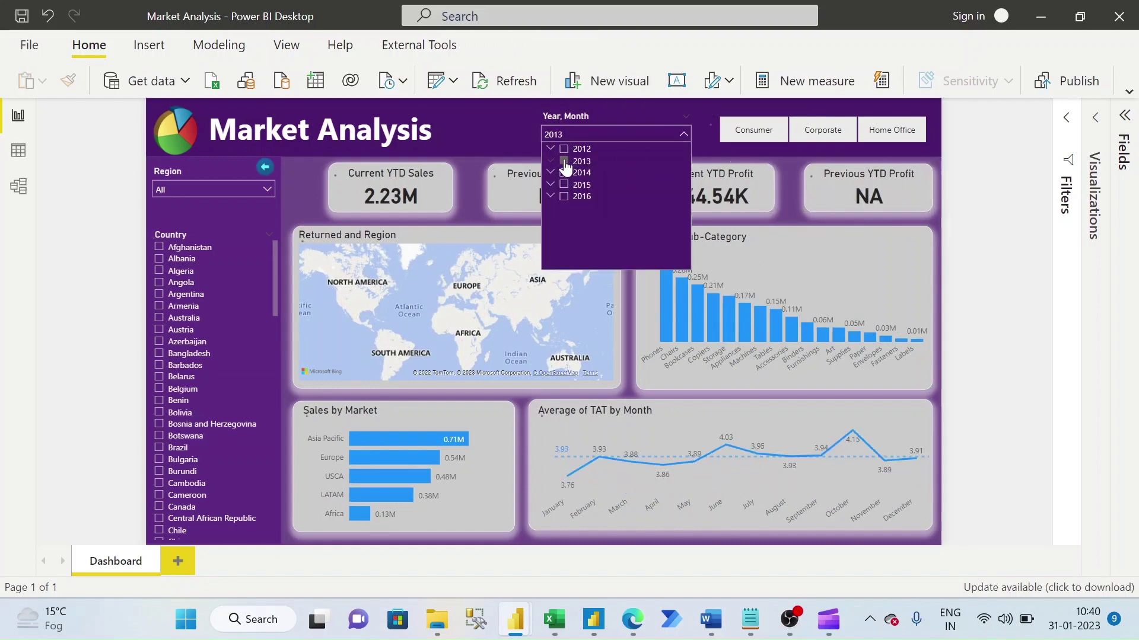
{"action": "left_click", "coordinate": [456, 204]}
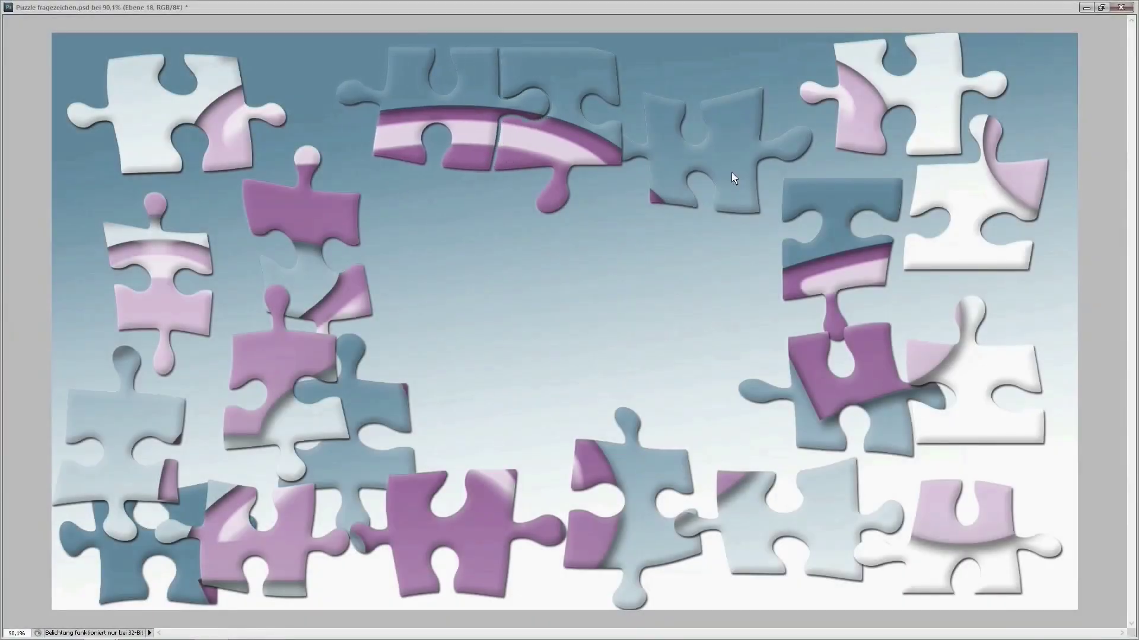
Assemble the top row and central purple pieces of the question mark puzzle
{"action": "left_click_drag", "start_coordinate": [731, 173], "coordinate": [697, 126]}
{"action": "left_click_drag", "start_coordinate": [514, 478], "coordinate": [599, 204]}
{"action": "left_click_drag", "start_coordinate": [335, 226], "coordinate": [473, 222]}
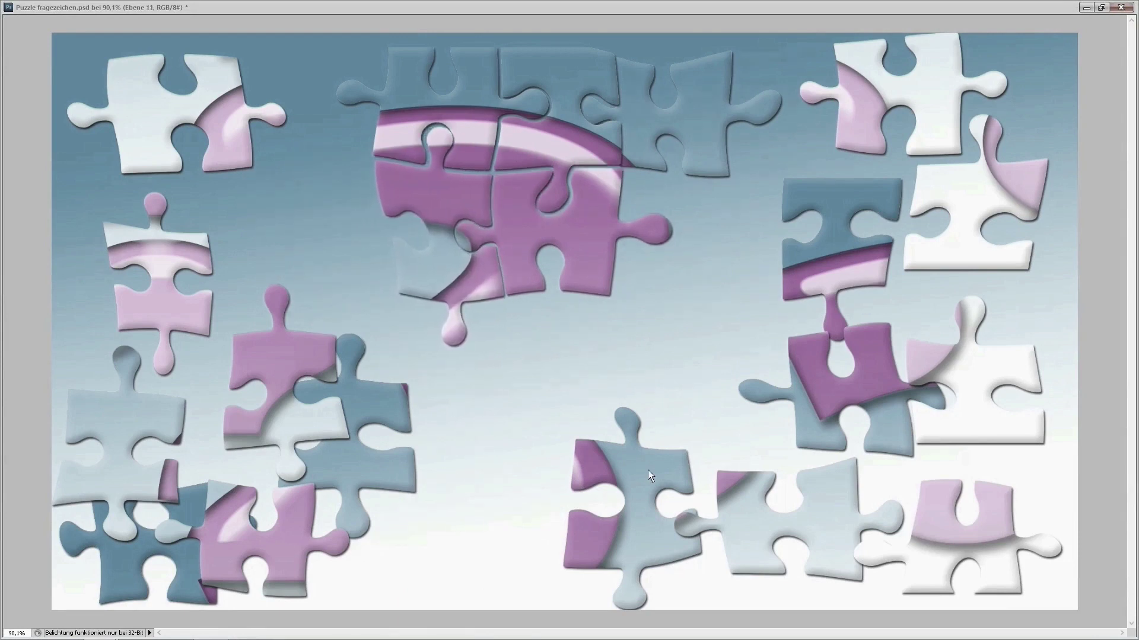
{"action": "left_click_drag", "start_coordinate": [634, 504], "coordinate": [682, 238]}
{"action": "left_click_drag", "start_coordinate": [379, 450], "coordinate": [433, 518]}
{"action": "left_click_drag", "start_coordinate": [278, 356], "coordinate": [552, 343]}
{"action": "left_click_drag", "start_coordinate": [267, 534], "coordinate": [456, 350]}
{"action": "left_click_drag", "start_coordinate": [762, 525], "coordinate": [653, 372]}
{"action": "left_click_drag", "start_coordinate": [146, 357], "coordinate": [363, 261]}
{"action": "left_click_drag", "start_coordinate": [177, 533], "coordinate": [207, 442]}
{"action": "key", "text": "ctrl+z"}
Place the remaining loose pieces at the upper left and below the question mark
{"action": "left_click_drag", "start_coordinate": [882, 439], "coordinate": [374, 317]}
{"action": "left_click_drag", "start_coordinate": [812, 306], "coordinate": [334, 146]}
{"action": "left_click_drag", "start_coordinate": [439, 484], "coordinate": [284, 268]}
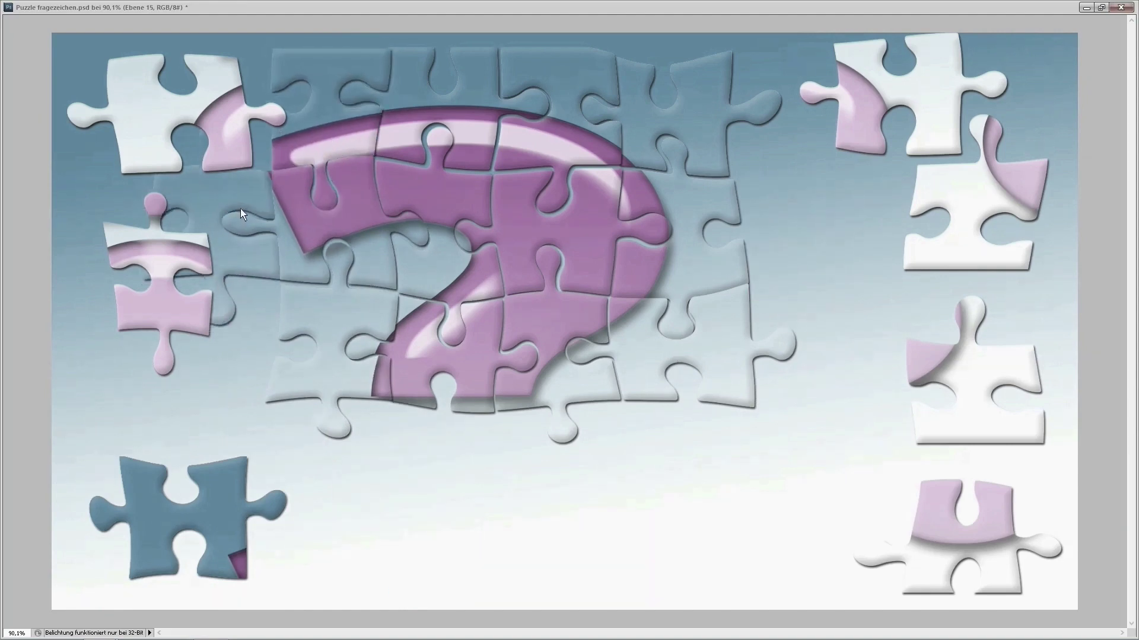
{"action": "left_click_drag", "start_coordinate": [261, 504], "coordinate": [254, 96]}
{"action": "left_click_drag", "start_coordinate": [159, 270], "coordinate": [446, 452]}
{"action": "left_click_drag", "start_coordinate": [866, 83], "coordinate": [587, 454]}
{"action": "left_click_drag", "start_coordinate": [968, 260], "coordinate": [356, 587]}
{"action": "left_click_drag", "start_coordinate": [975, 416], "coordinate": [522, 569]}
{"action": "left_click_drag", "start_coordinate": [966, 545], "coordinate": [450, 562]}
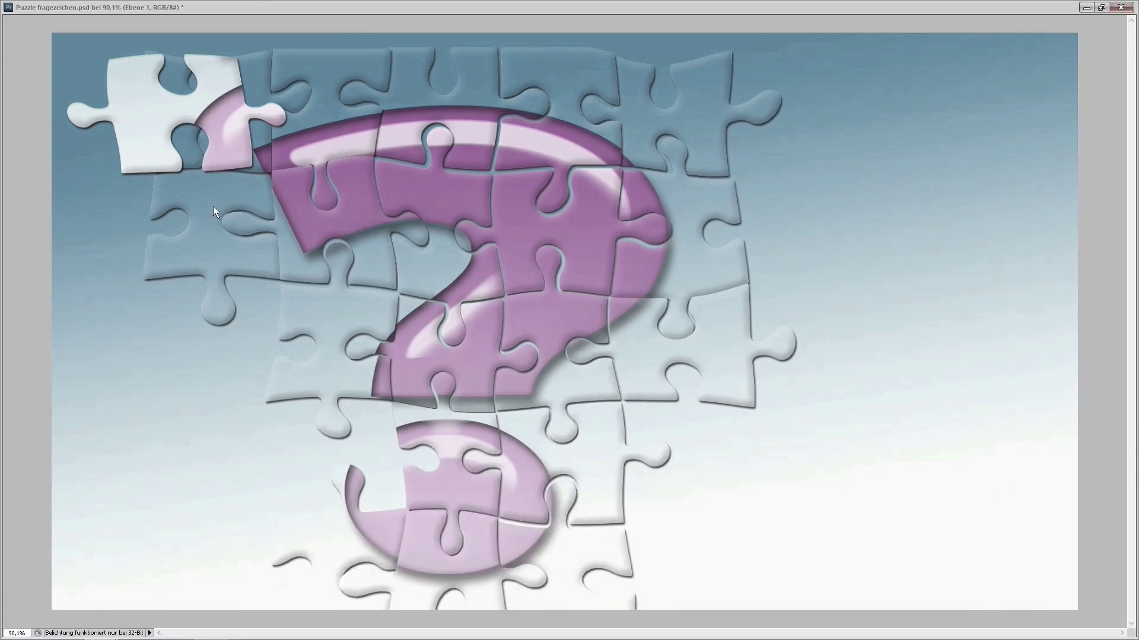
{"action": "left_click_drag", "start_coordinate": [155, 113], "coordinate": [309, 455]}
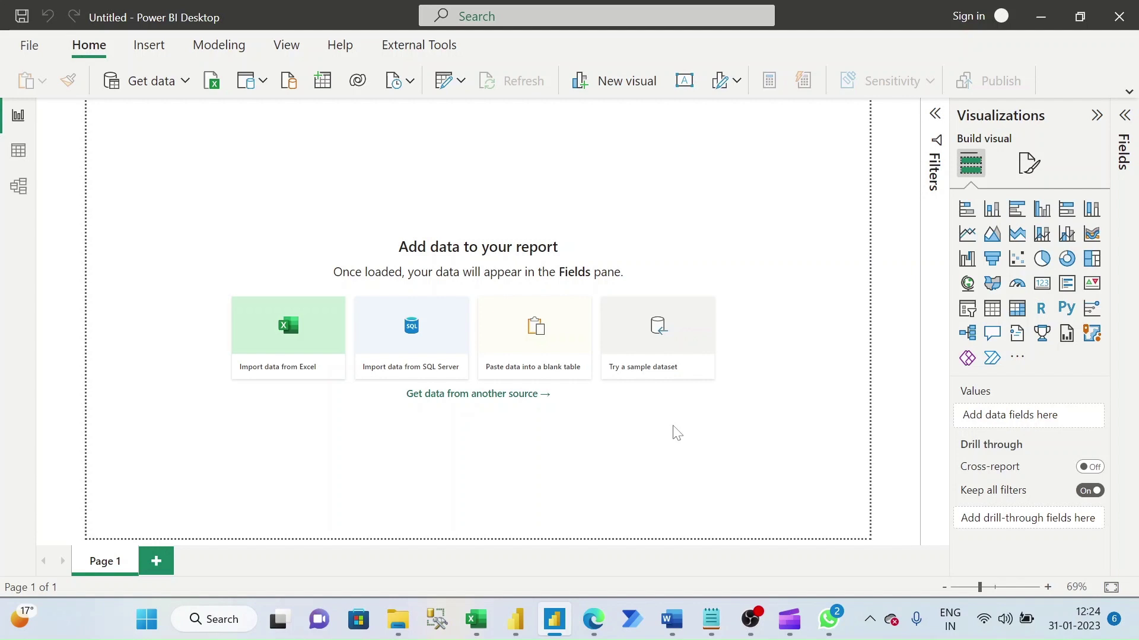
Import the global_superstore_2016.xlsx workbook via Get data > Excel workbook
{"action": "left_click", "coordinate": [186, 82]}
{"action": "left_click", "coordinate": [174, 150]}
{"action": "left_click", "coordinate": [249, 171]}
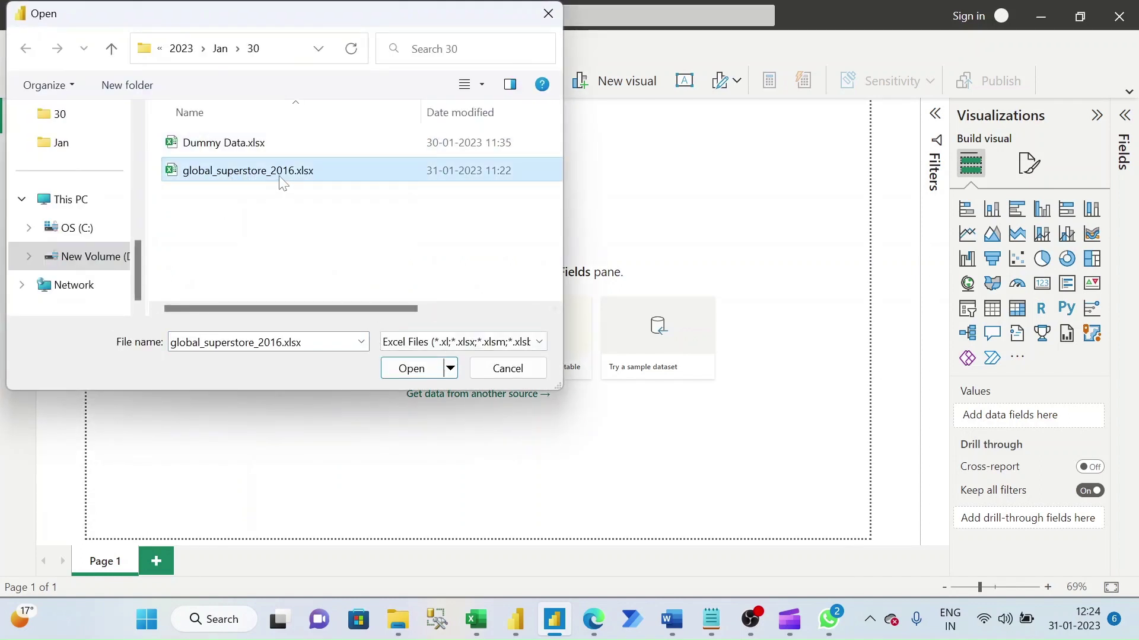
{"action": "left_click", "coordinate": [411, 368]}
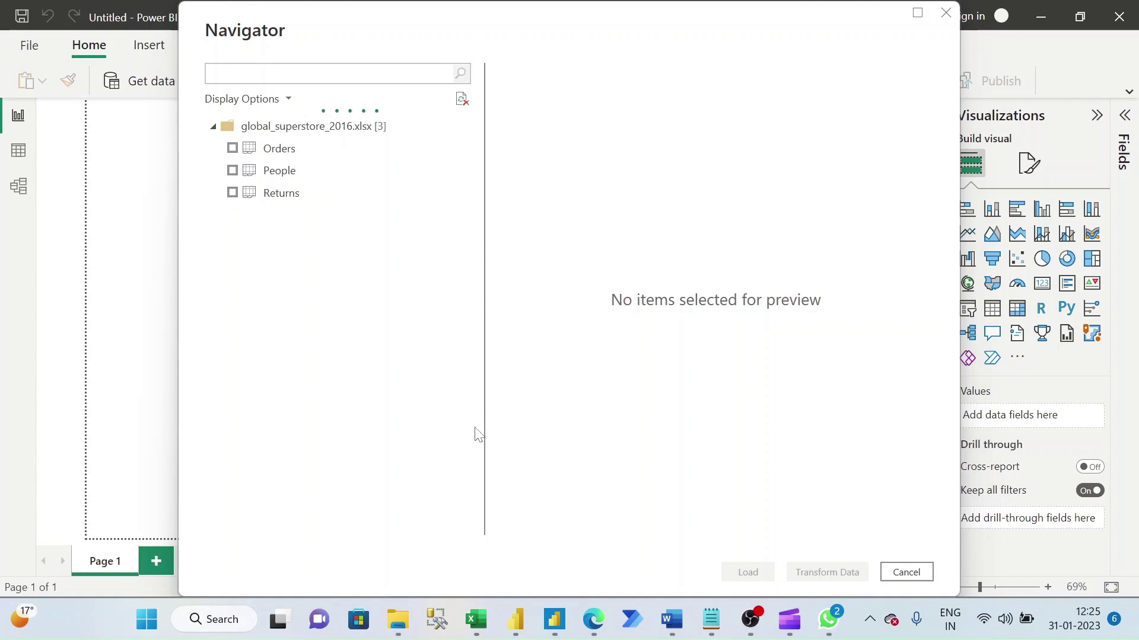
Select the Orders, People and Returns sheets in the Navigator
{"action": "left_click", "coordinate": [232, 150]}
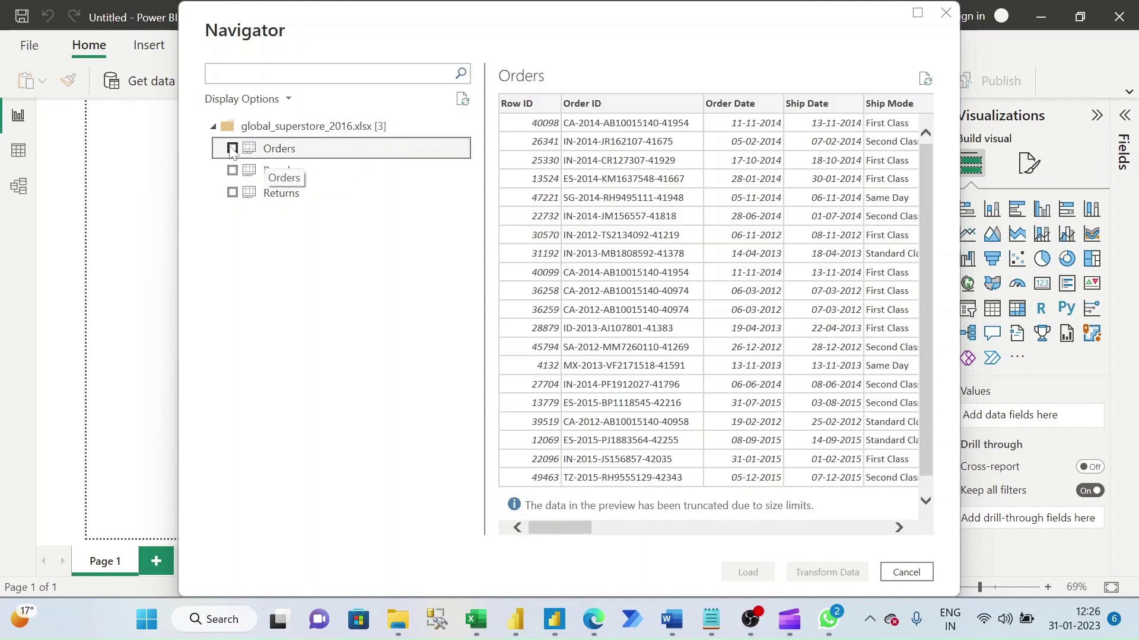
{"action": "left_click", "coordinate": [233, 148]}
{"action": "left_click", "coordinate": [232, 171]}
{"action": "left_click", "coordinate": [233, 194]}
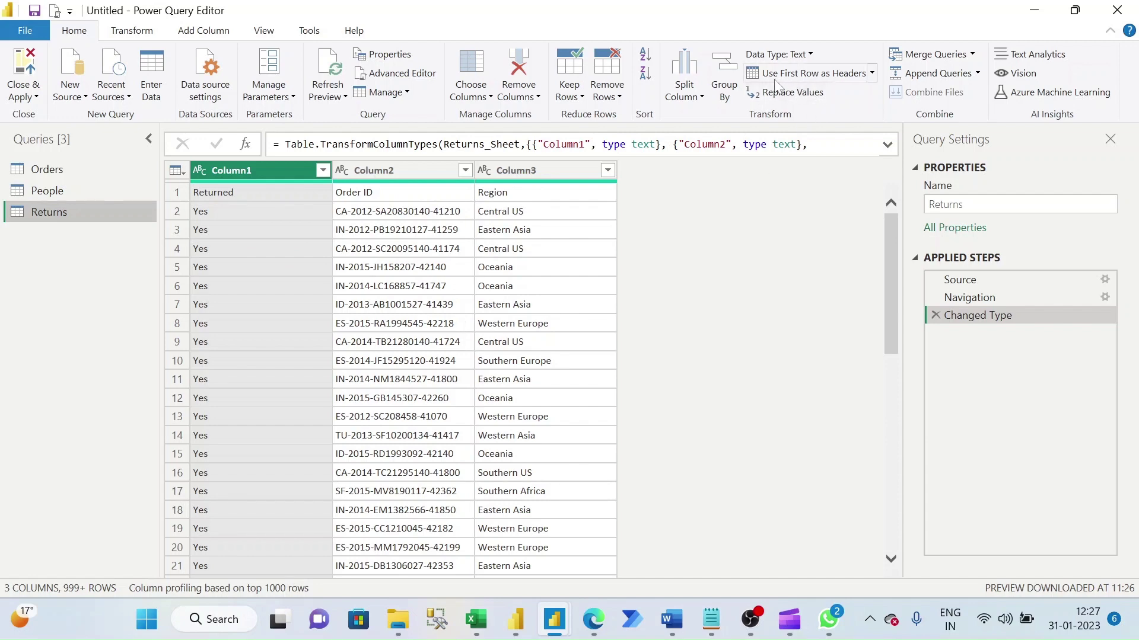
Use first row as headers in Returns and People, then display the Orders query
{"action": "left_click", "coordinate": [807, 73]}
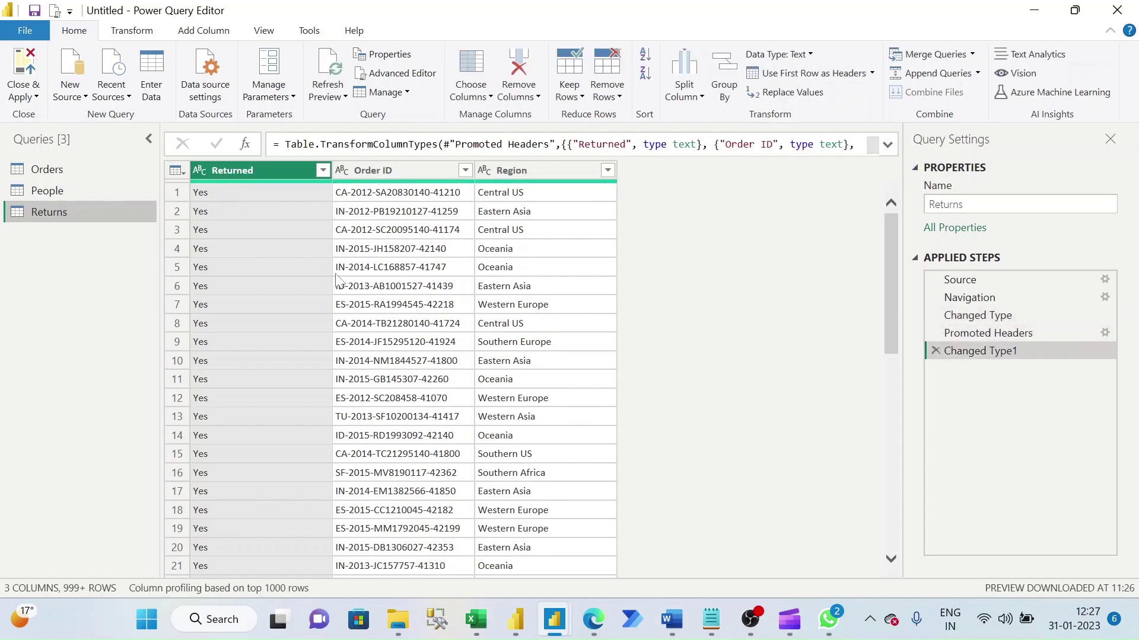
{"action": "left_click", "coordinate": [70, 191]}
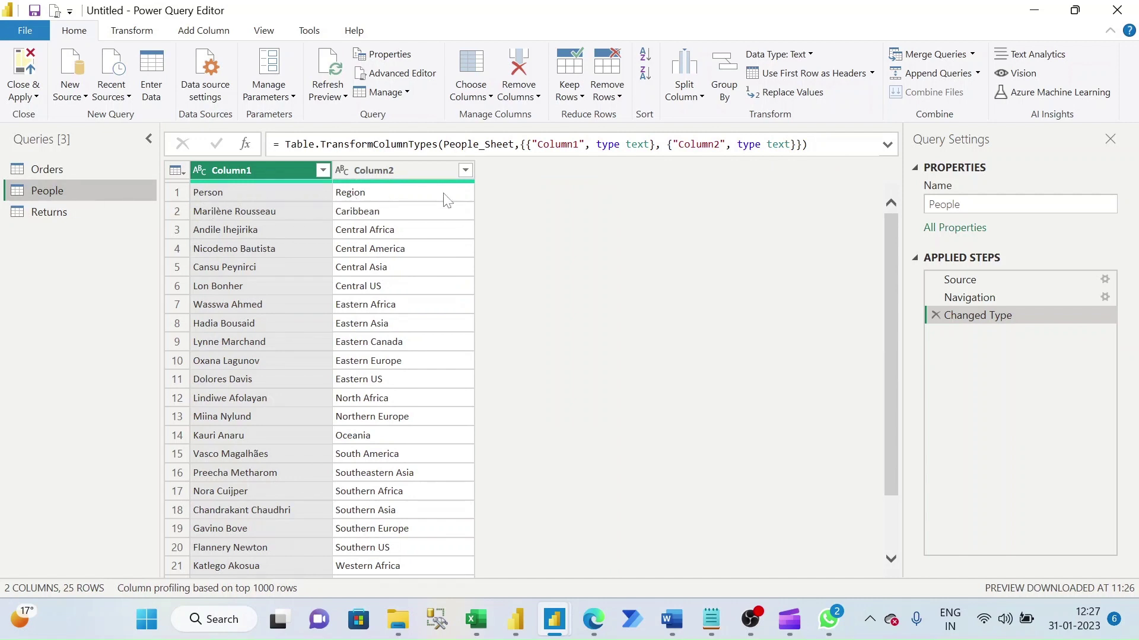
{"action": "left_click", "coordinate": [795, 74]}
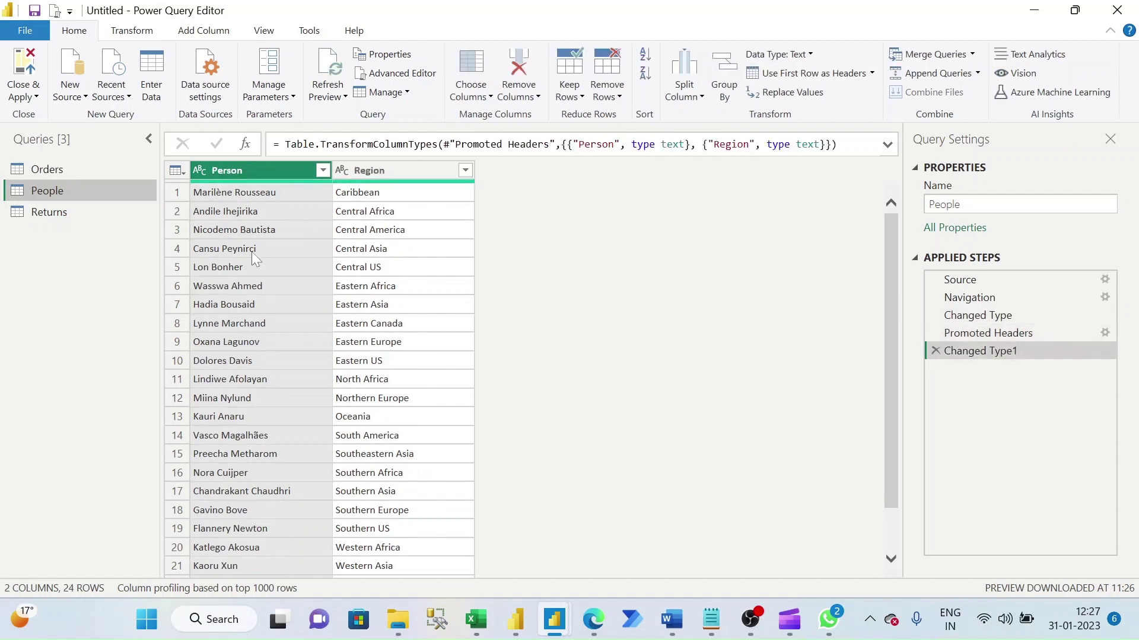
{"action": "left_click", "coordinate": [46, 171]}
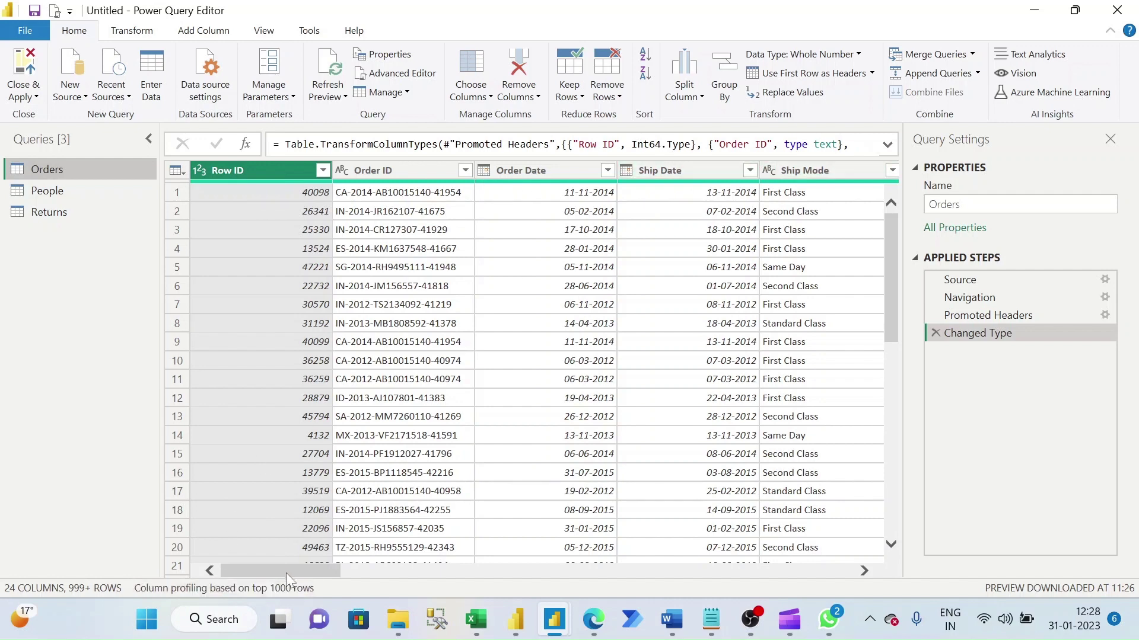
Remove the Customer ID, Customer Name and Postal Code columns from Orders
{"action": "left_click_drag", "start_coordinate": [284, 571], "coordinate": [463, 580]}
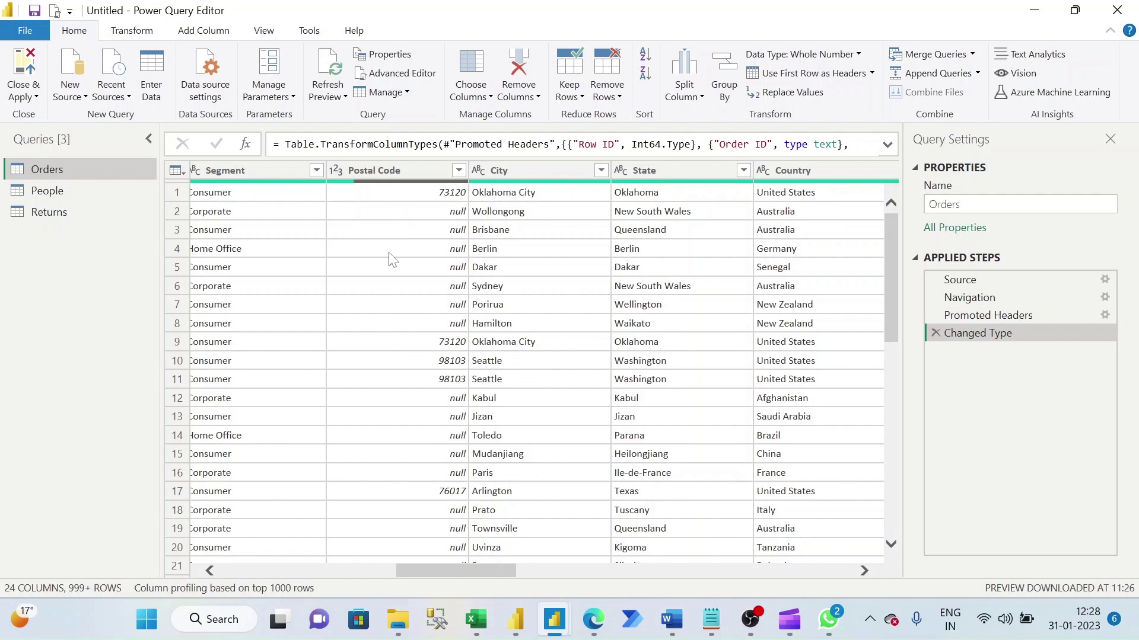
{"action": "left_click_drag", "start_coordinate": [449, 569], "coordinate": [251, 591]}
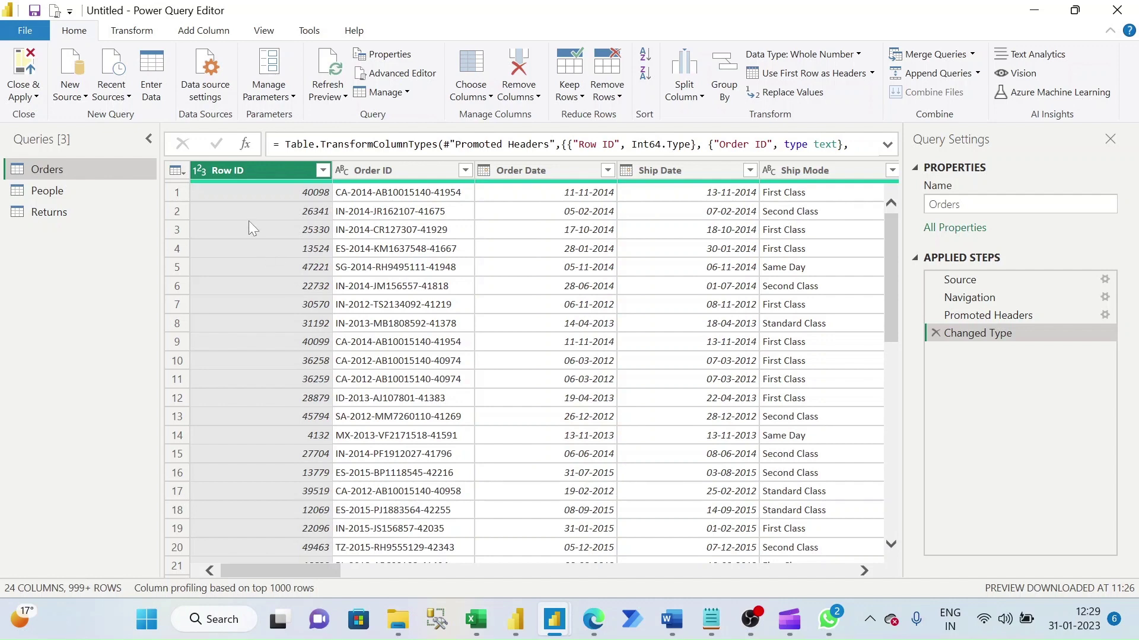
{"action": "left_click_drag", "start_coordinate": [304, 571], "coordinate": [379, 578]}
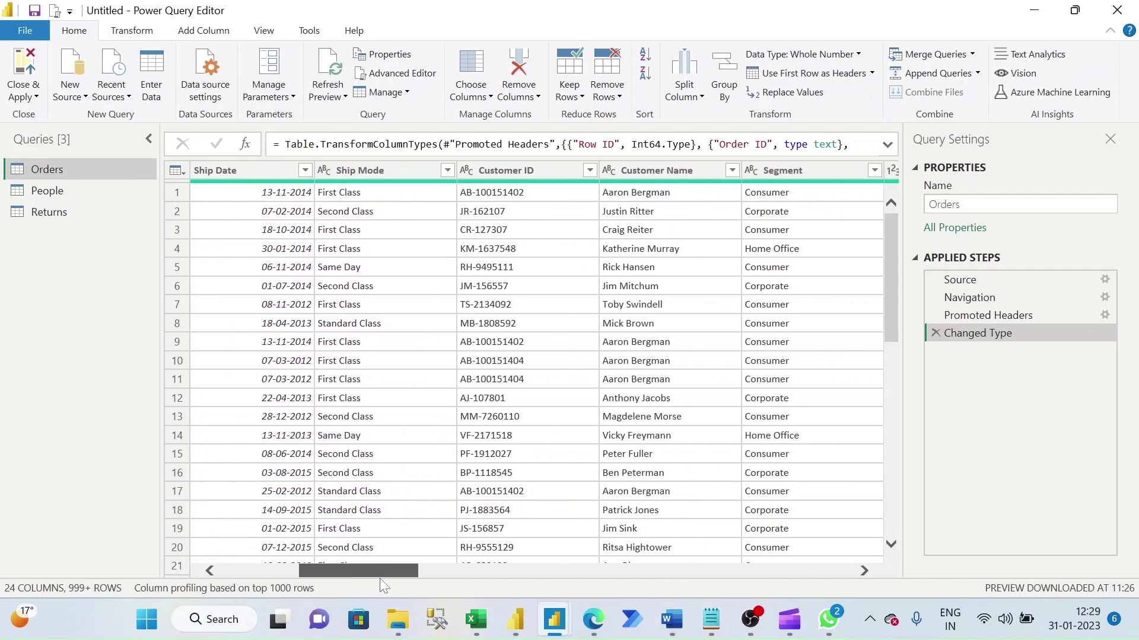
{"action": "left_click", "coordinate": [522, 170]}
{"action": "left_click", "coordinate": [648, 170], "text": "ctrl"}
{"action": "left_click_drag", "start_coordinate": [401, 572], "coordinate": [485, 577]}
{"action": "left_click", "coordinate": [462, 171]}
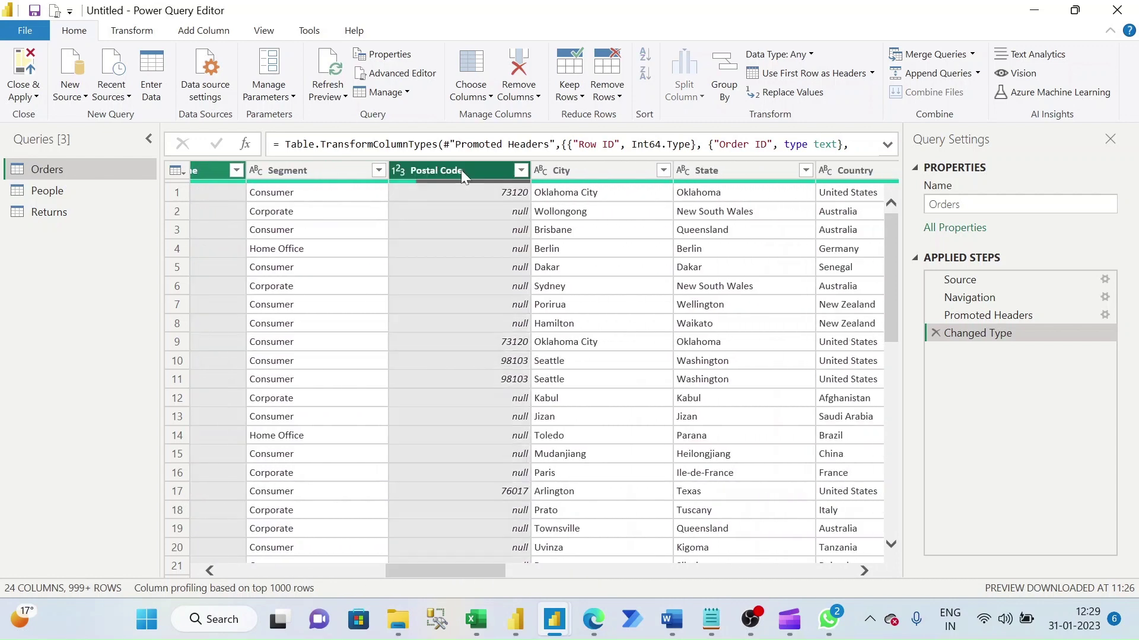
{"action": "right_click", "coordinate": [465, 170]}
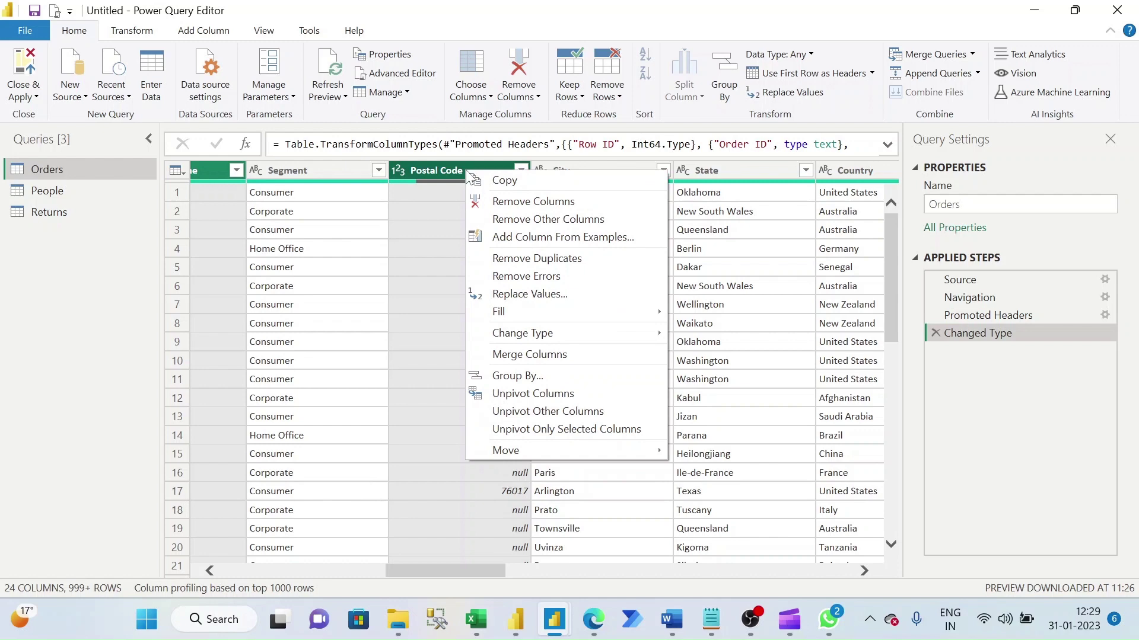
{"action": "left_click", "coordinate": [501, 205]}
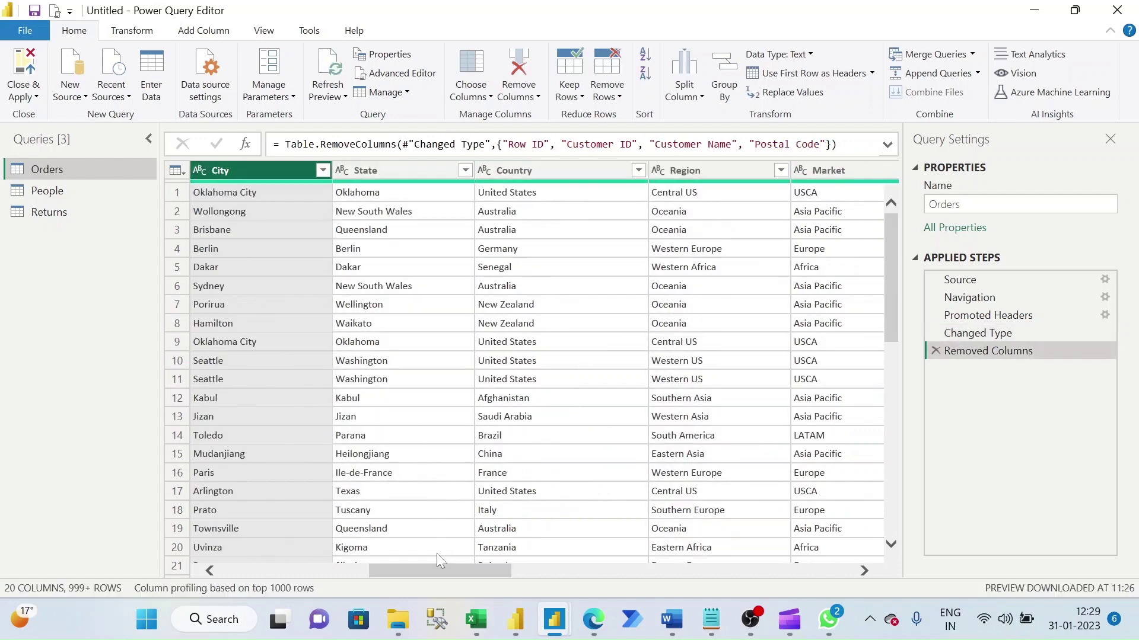
Close the Power Query Editor without applying the changes yet
{"action": "left_click_drag", "start_coordinate": [444, 572], "coordinate": [296, 572]}
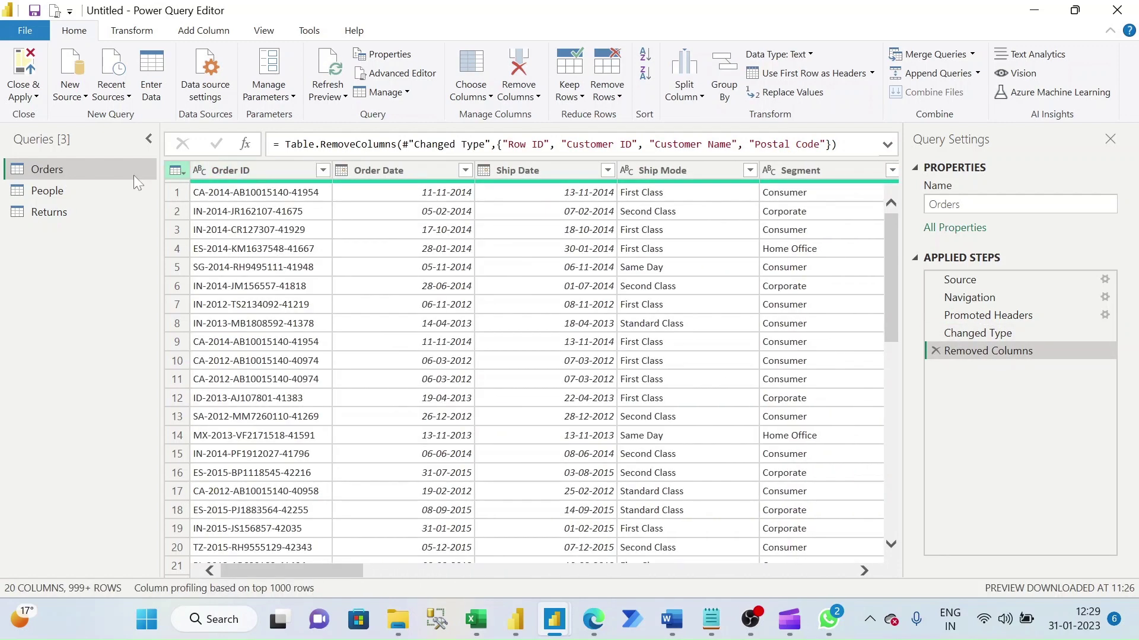
{"action": "left_click", "coordinate": [20, 100]}
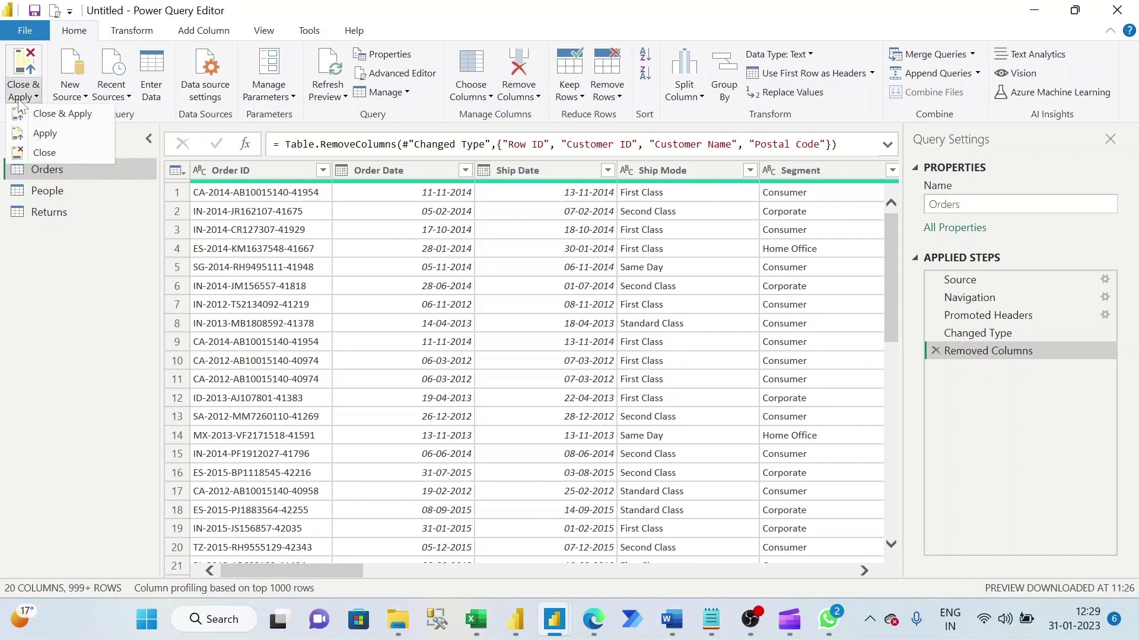
{"action": "left_click", "coordinate": [51, 124]}
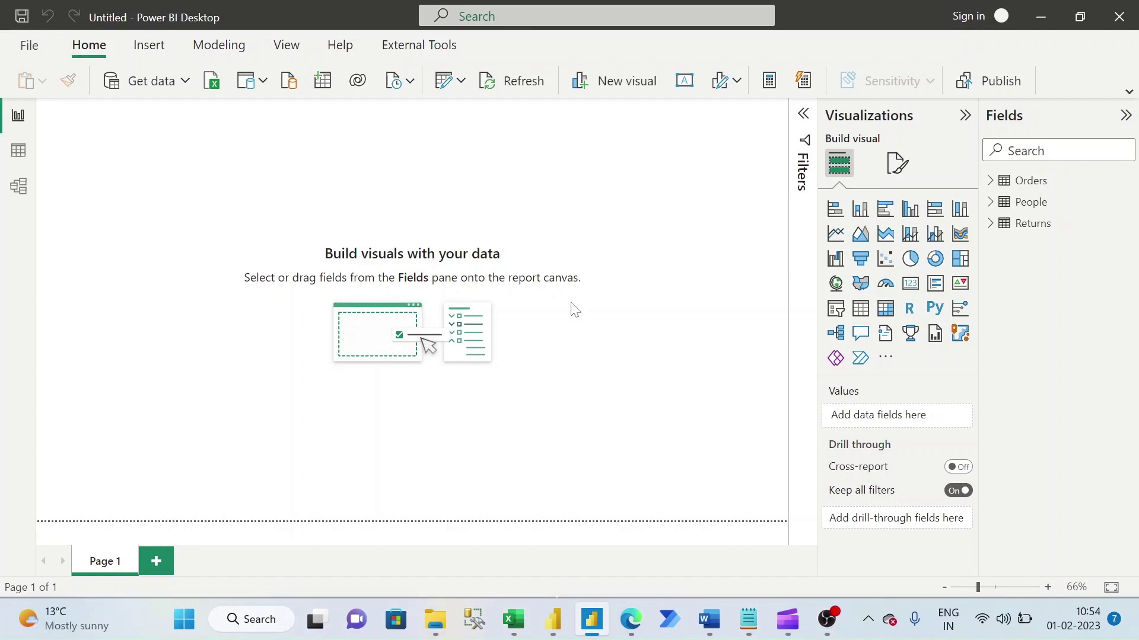
Expand the Orders table in the Fields pane to list its columns
{"action": "left_click", "coordinate": [991, 182]}
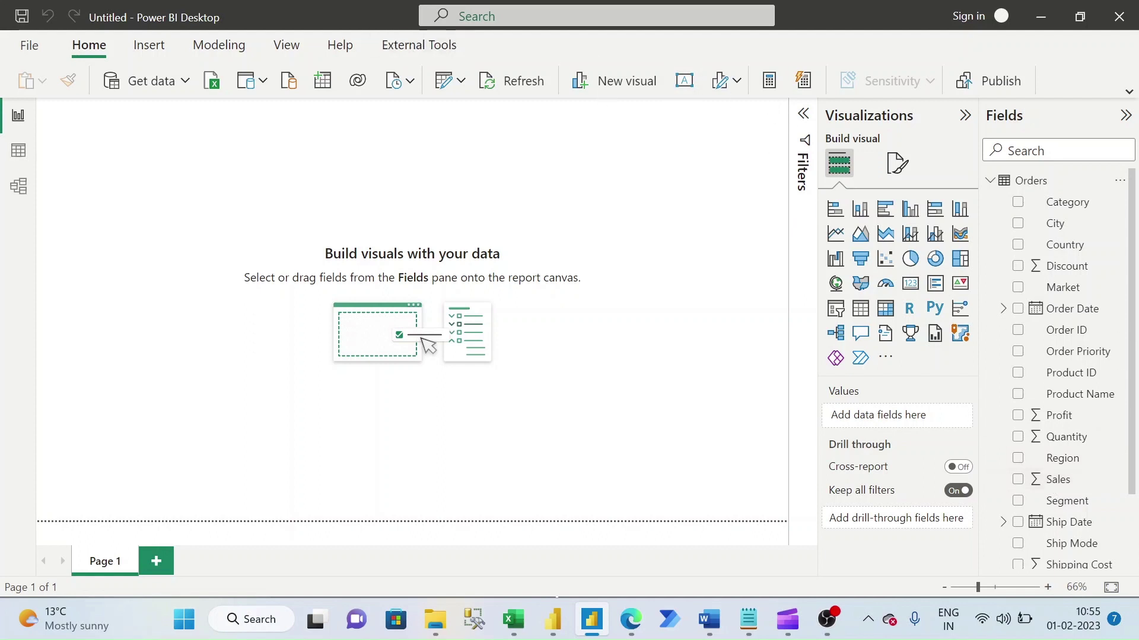
Create a Total Sales measure in Orders defined as SUM(Orders[Sales])
{"action": "right_click", "coordinate": [1042, 187]}
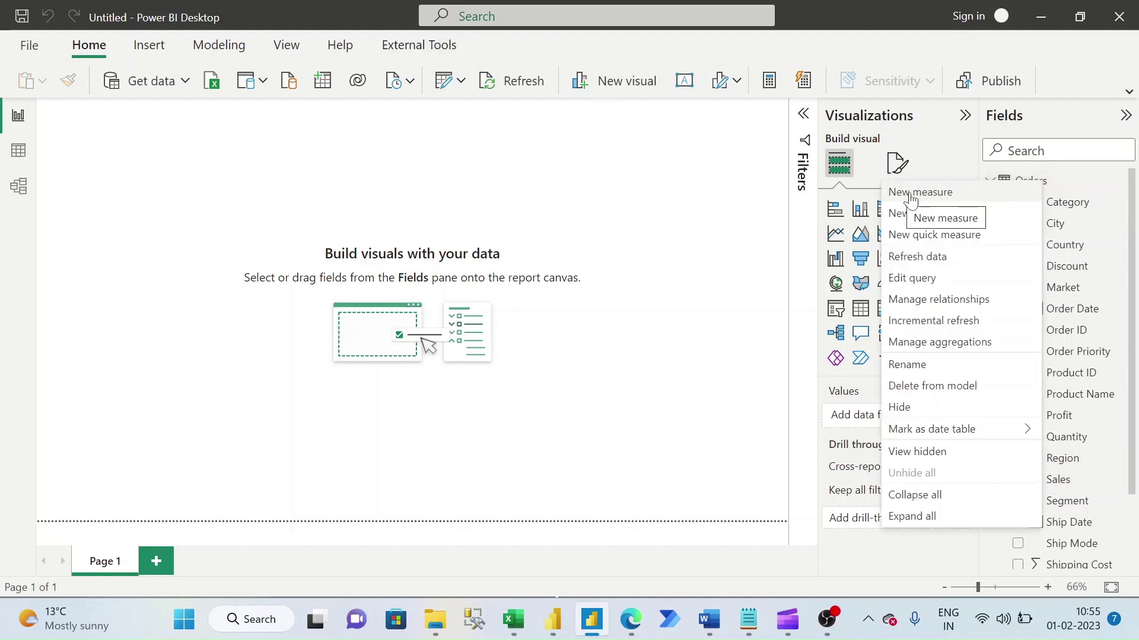
{"action": "left_click", "coordinate": [946, 196]}
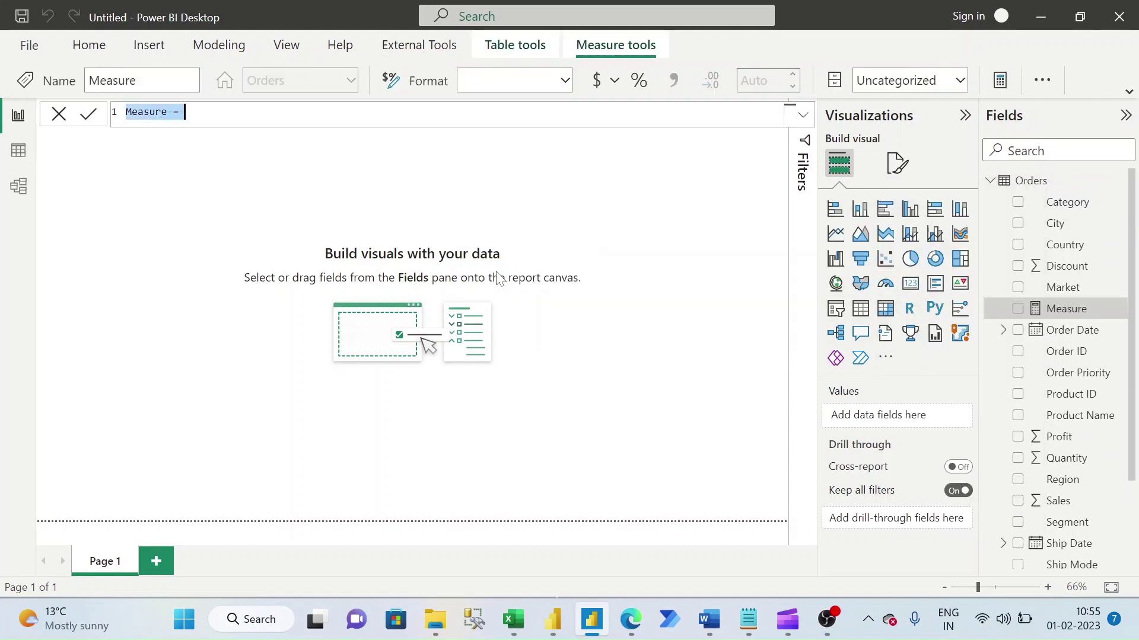
{"action": "key", "text": "Home"}
{"action": "key", "text": "ctrl+shift+Right"}
{"action": "type", "text": "Total Sales"}
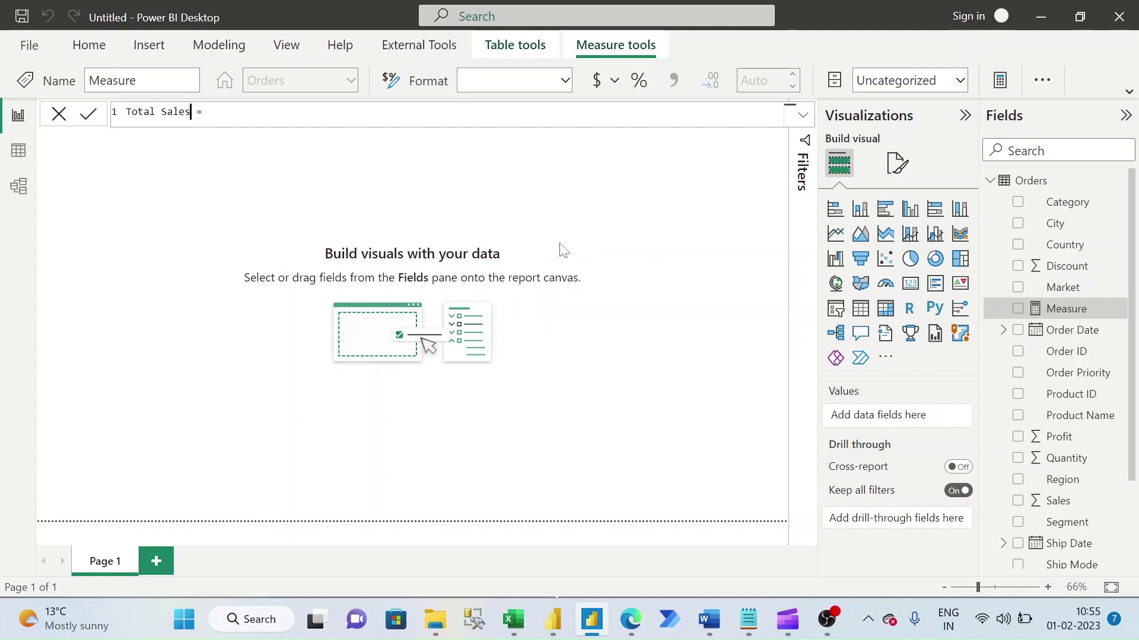
{"action": "key", "text": "Right"}
{"action": "key", "text": "Right"}
{"action": "key", "text": "Right"}
{"action": "type", "text": "sum"}
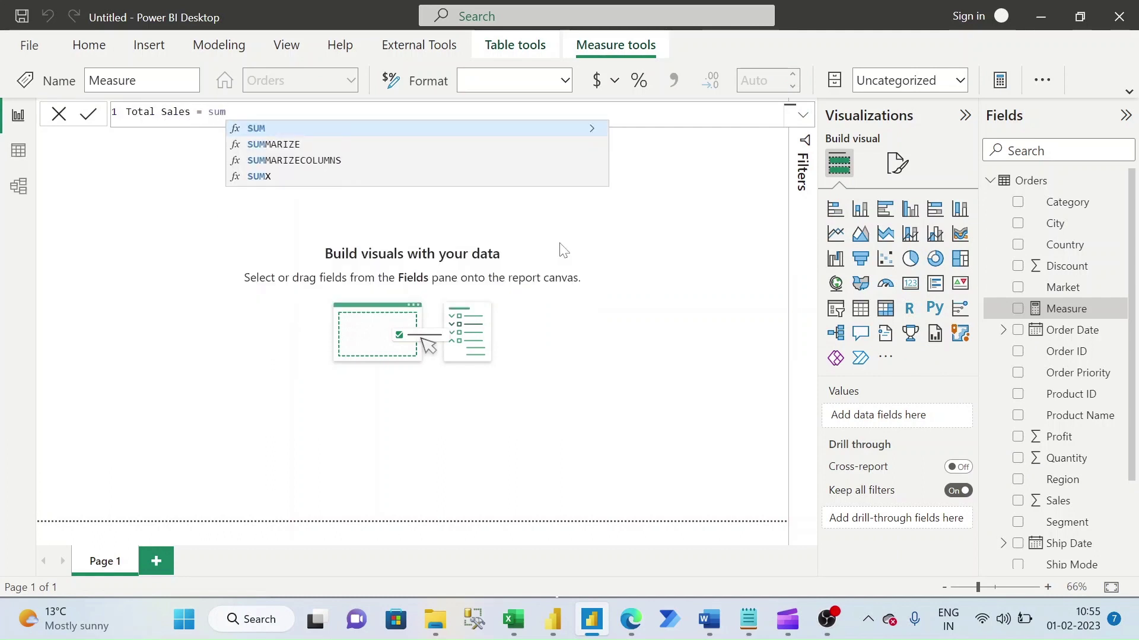
{"action": "key", "text": "Tab"}
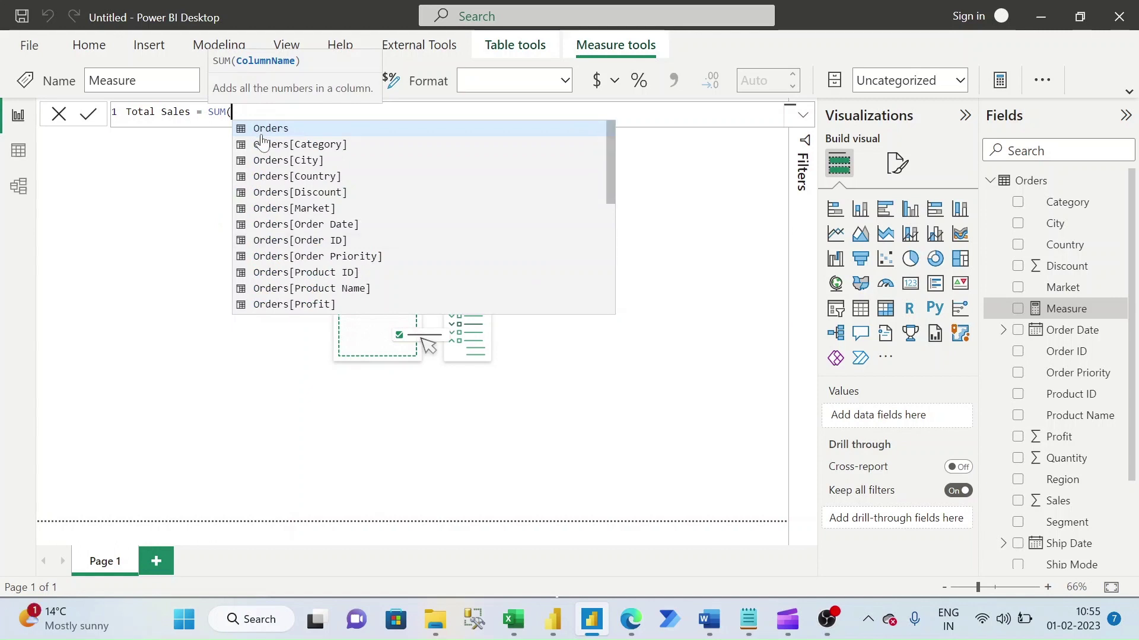
{"action": "scroll", "coordinate": [284, 224], "scroll_direction": "down", "scroll_amount": 2}
{"action": "left_click", "coordinate": [298, 258]}
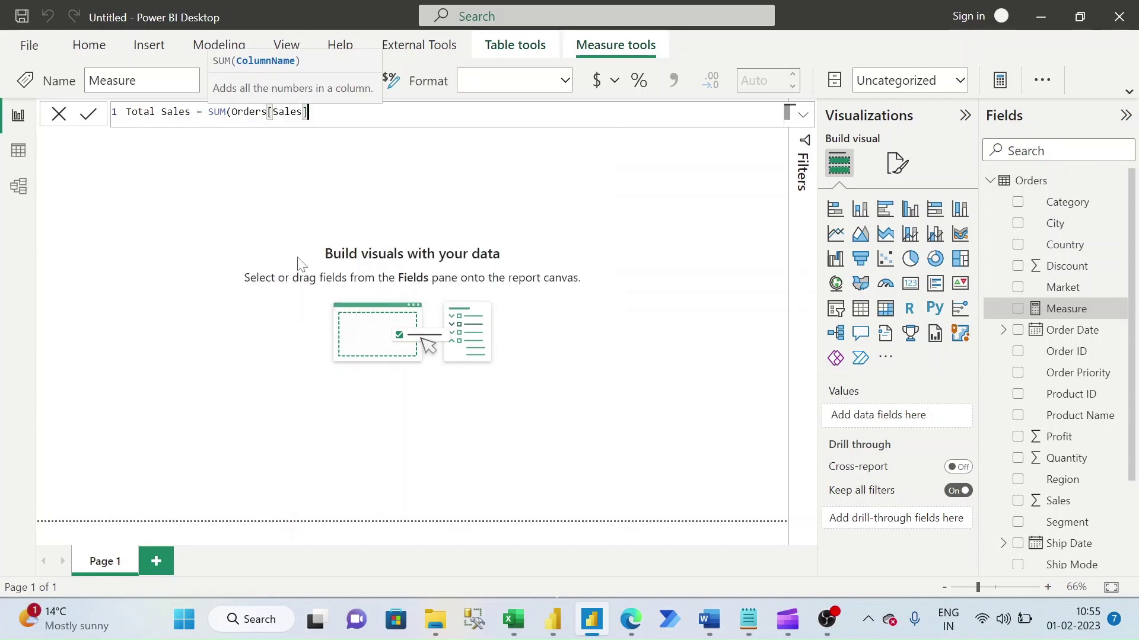
{"action": "type", "text": ")"}
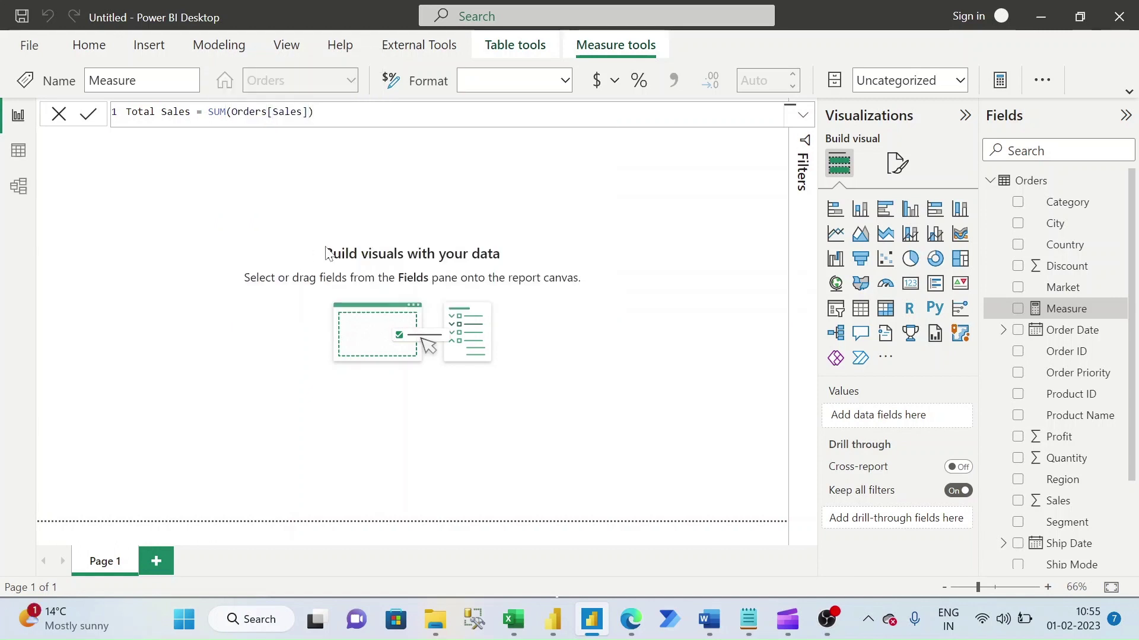
{"action": "key", "text": "Return"}
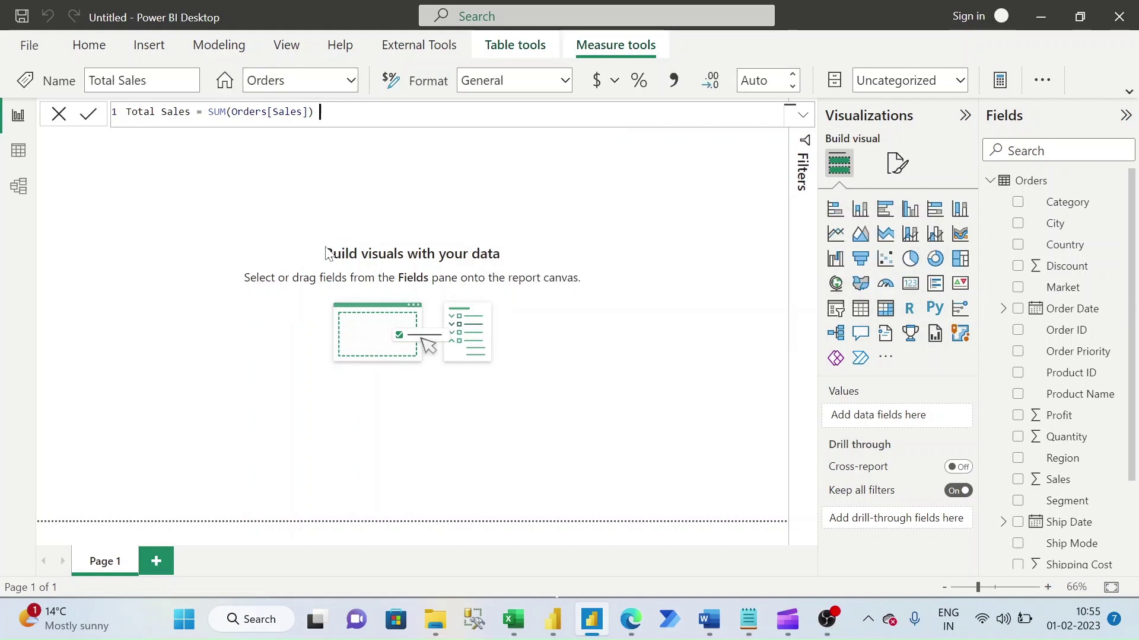
{"action": "scroll", "coordinate": [1056, 540], "scroll_direction": "down", "scroll_amount": 3}
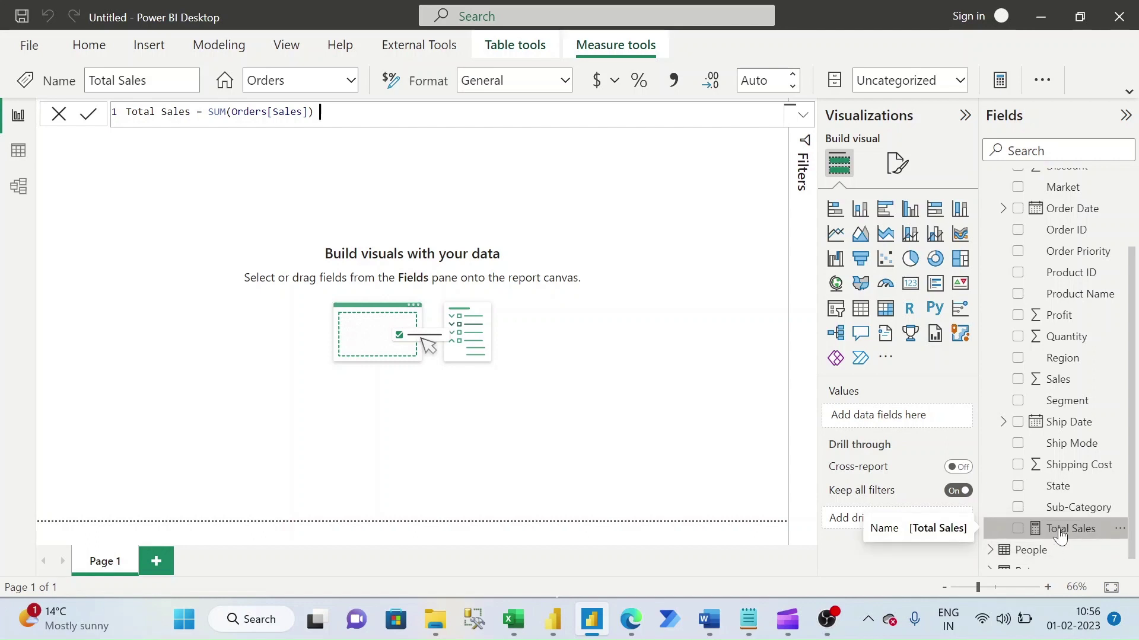
{"action": "scroll", "coordinate": [1118, 433], "scroll_direction": "up", "scroll_amount": 3}
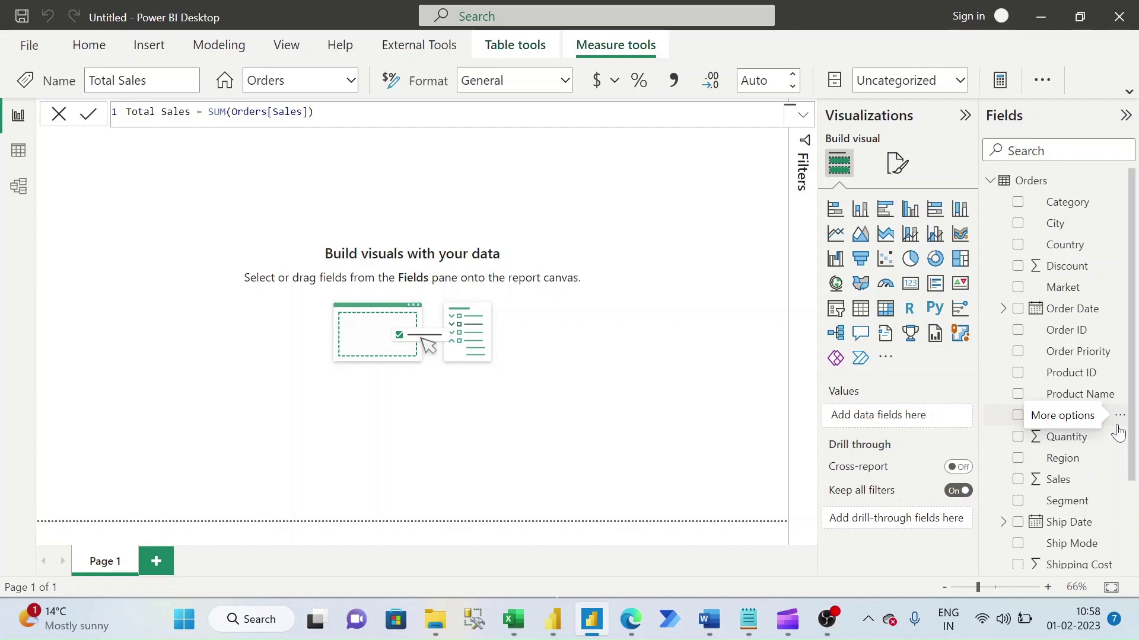
Create the Orders measure YTD Sales = TOTALYTD([Total Sales],Orders[Ship Date])
{"action": "right_click", "coordinate": [1073, 191]}
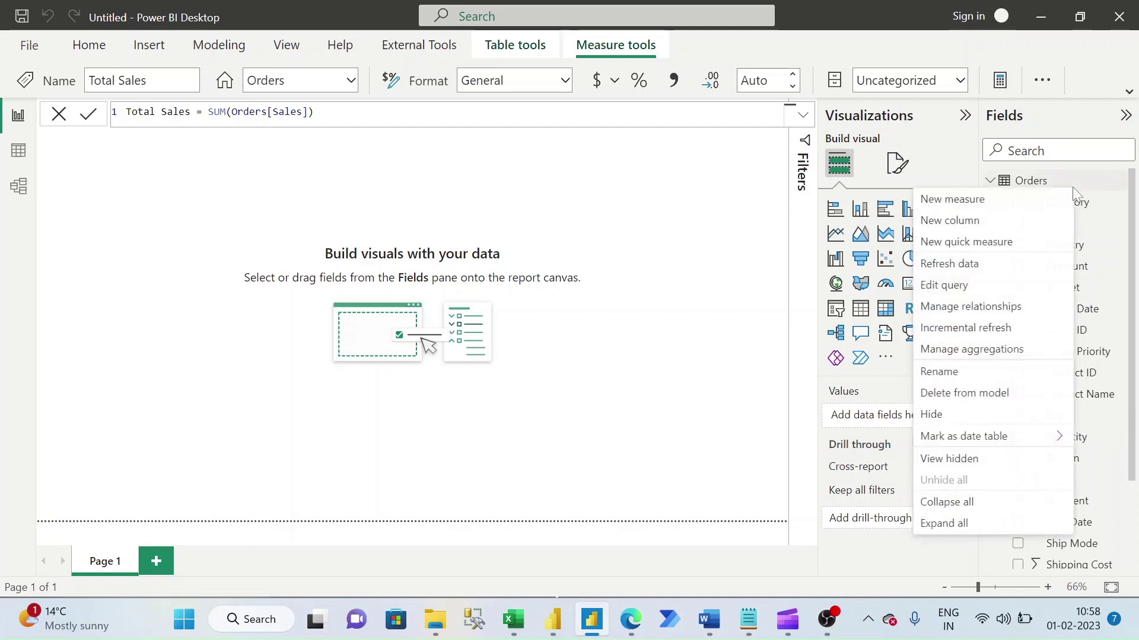
{"action": "left_click", "coordinate": [964, 208]}
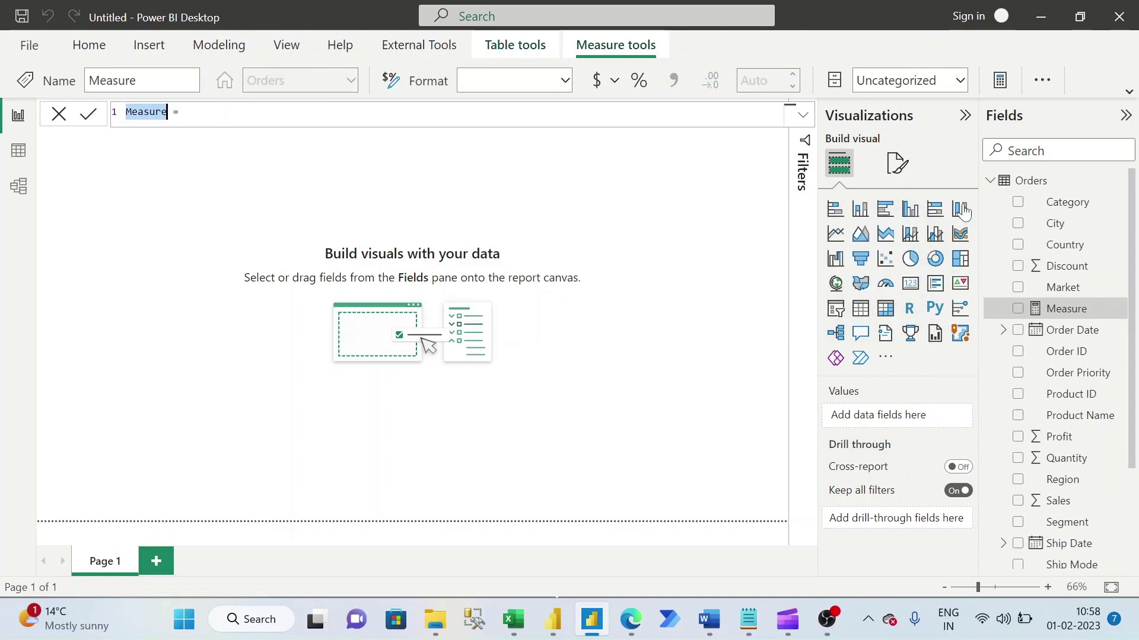
{"action": "type", "text": "YTD Sales"}
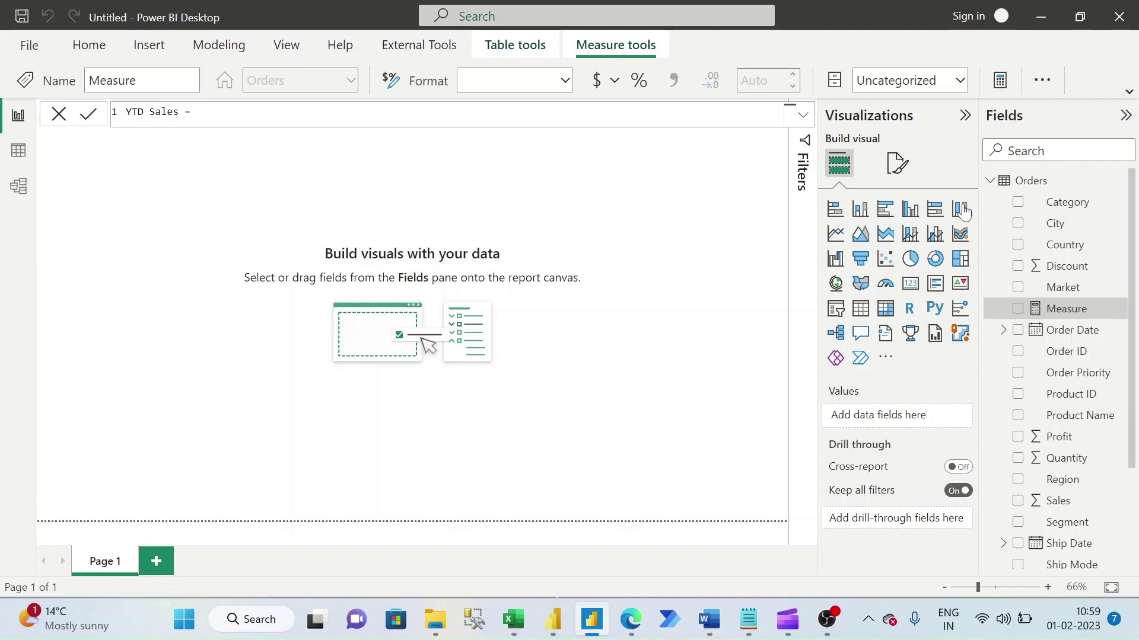
{"action": "type", "text": "total"}
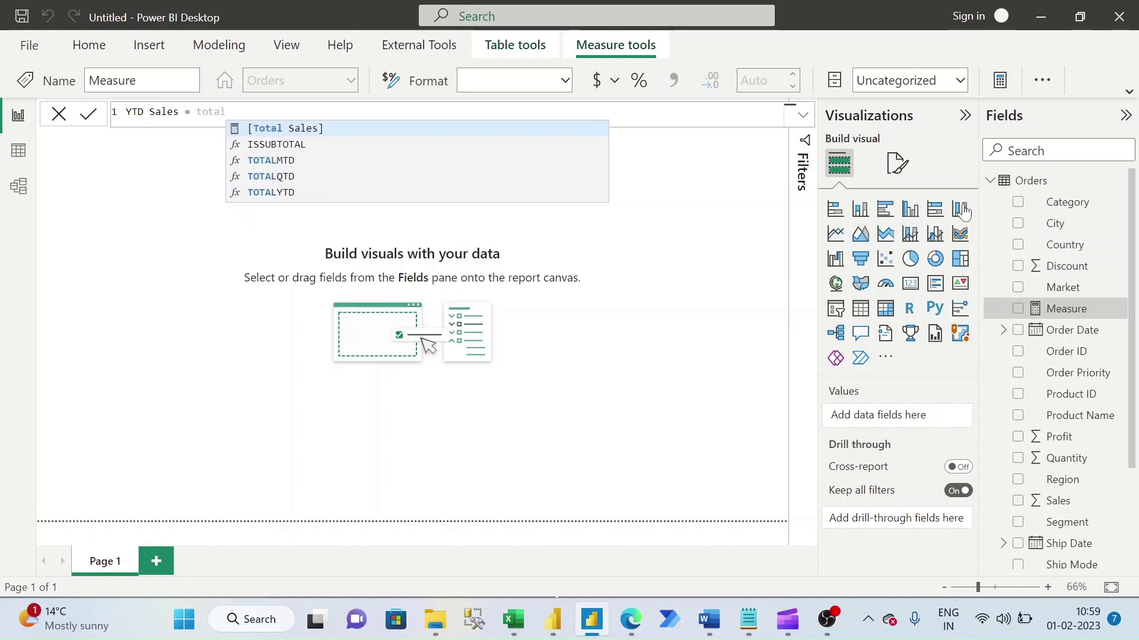
{"action": "type", "text": "yt"}
{"action": "key", "text": "Tab"}
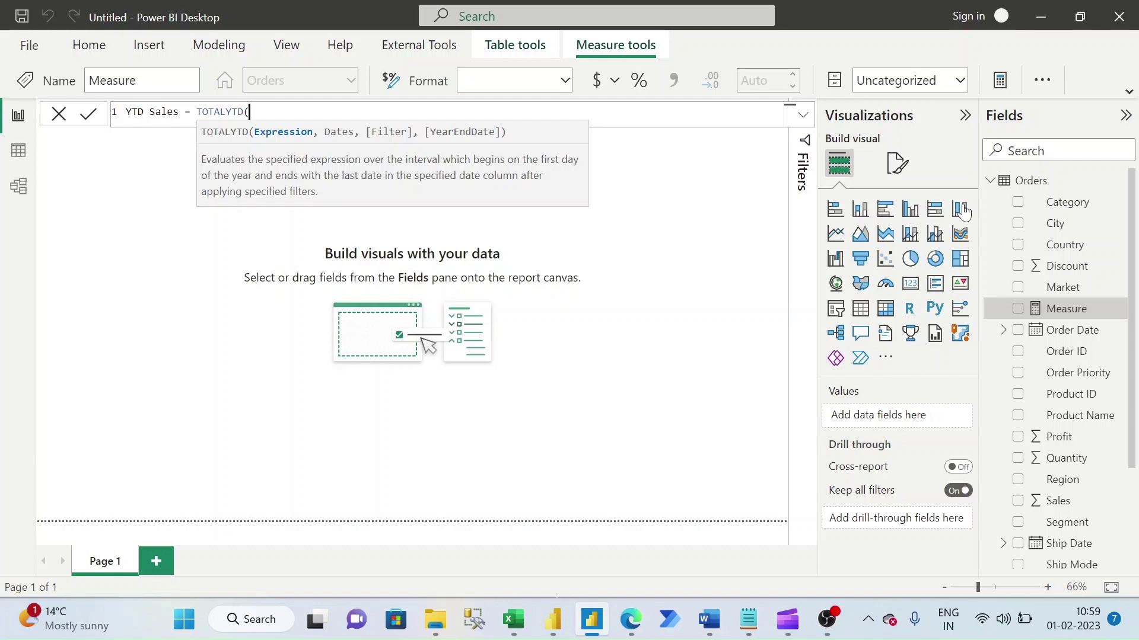
{"action": "type", "text": "total"}
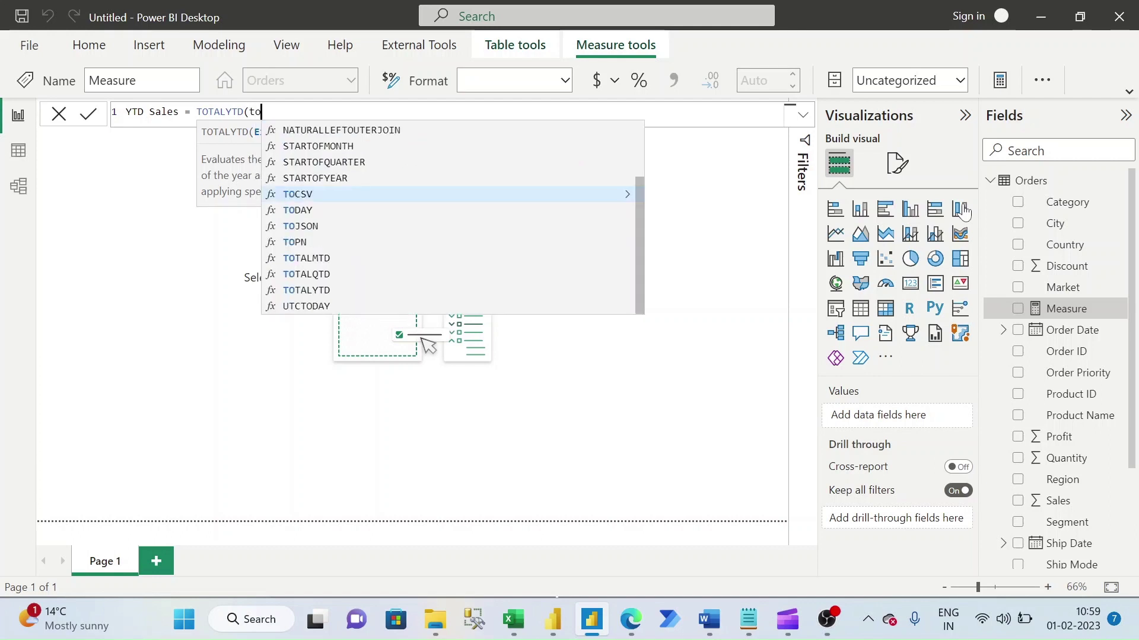
{"action": "key", "text": "Tab"}
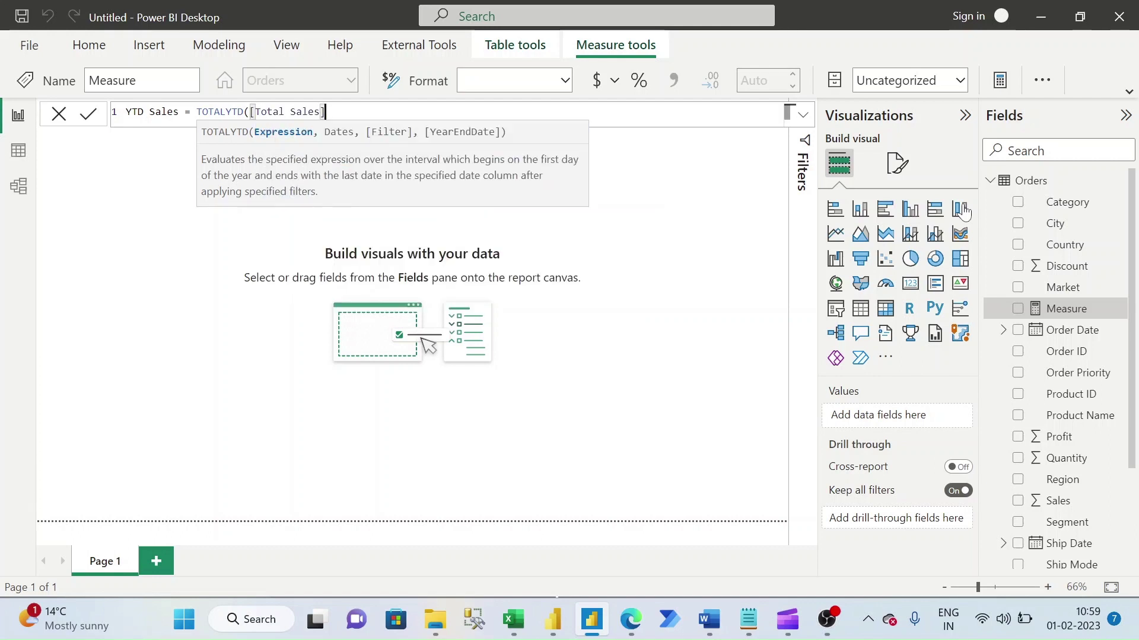
{"action": "type", "text": ","}
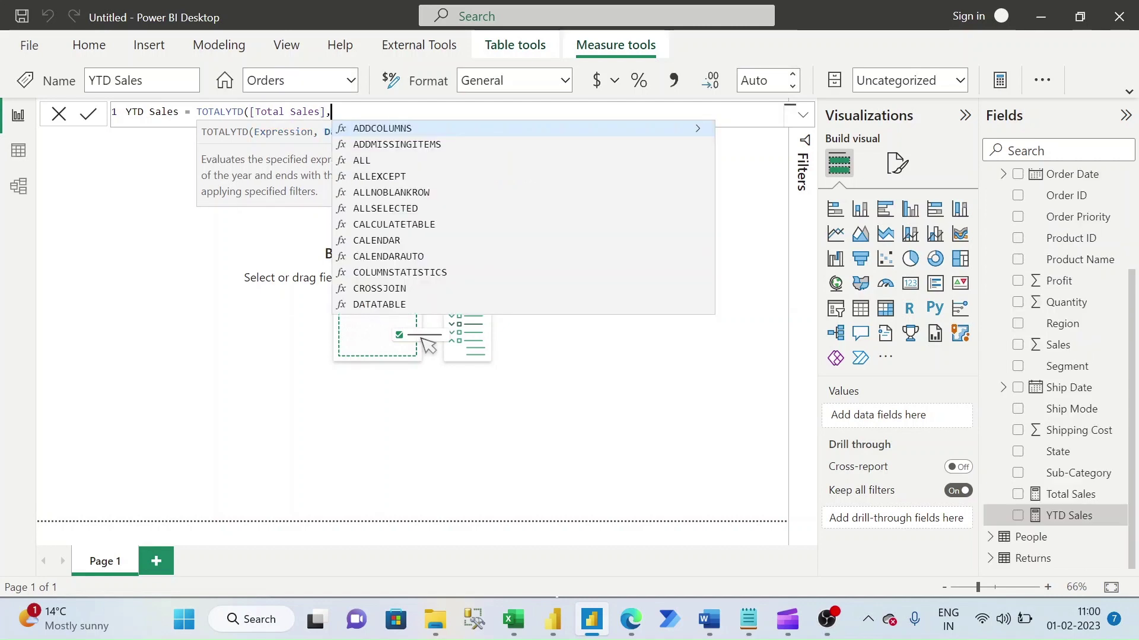
{"action": "type", "text": "ship"}
{"action": "key", "text": "Tab"}
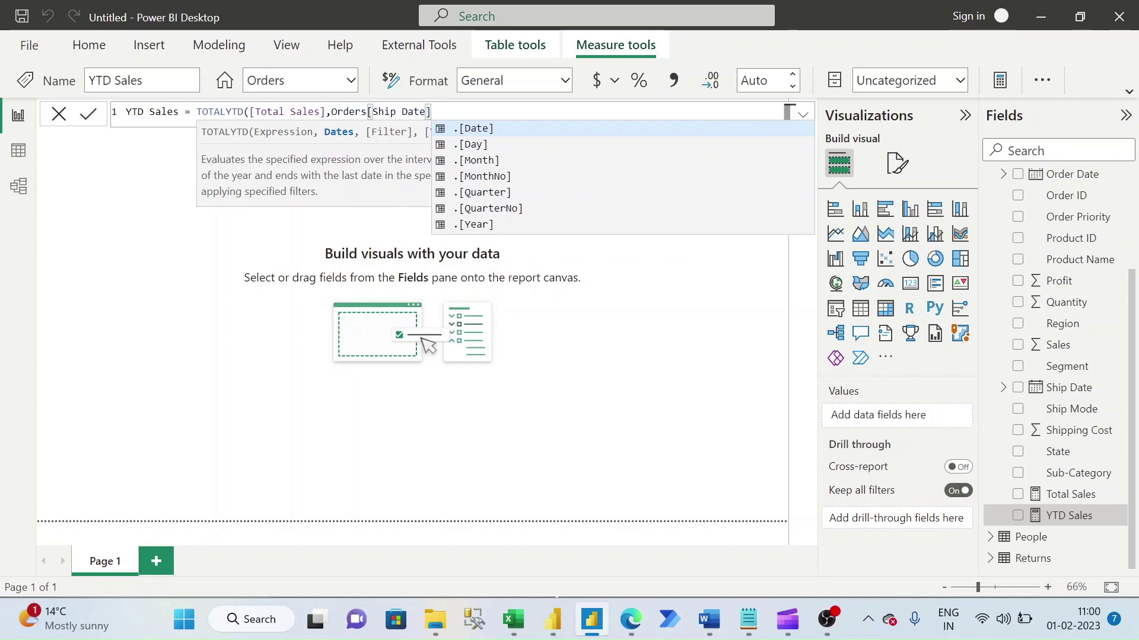
{"action": "type", "text": ")"}
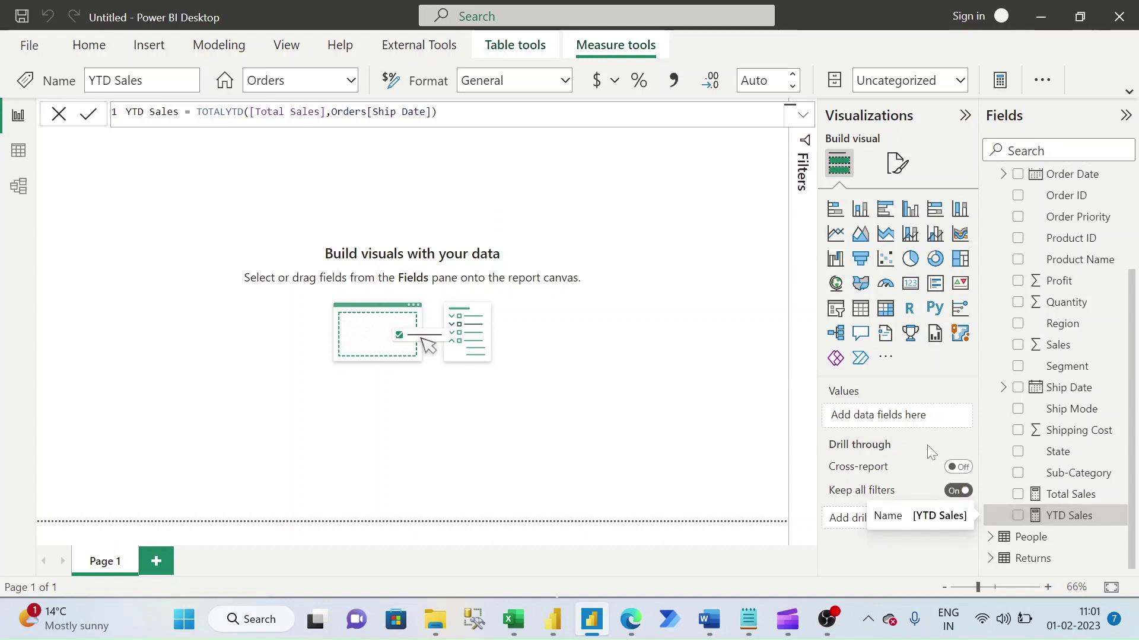
Add a slicer on Ship Date and set its style to Dropdown
{"action": "left_click", "coordinate": [836, 308]}
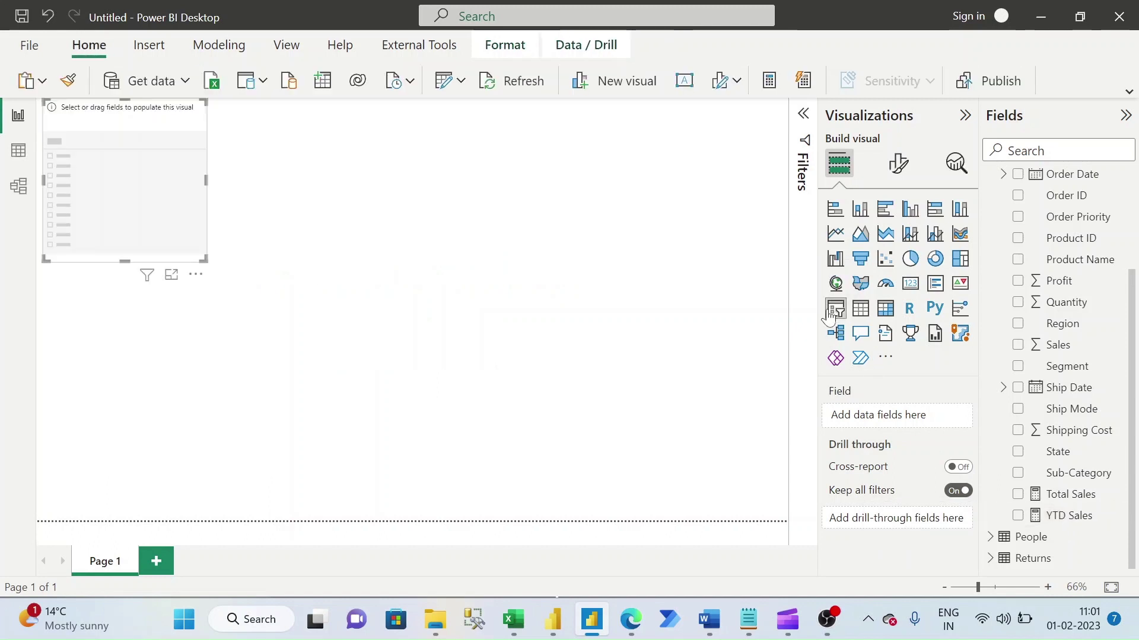
{"action": "left_click", "coordinate": [1019, 389]}
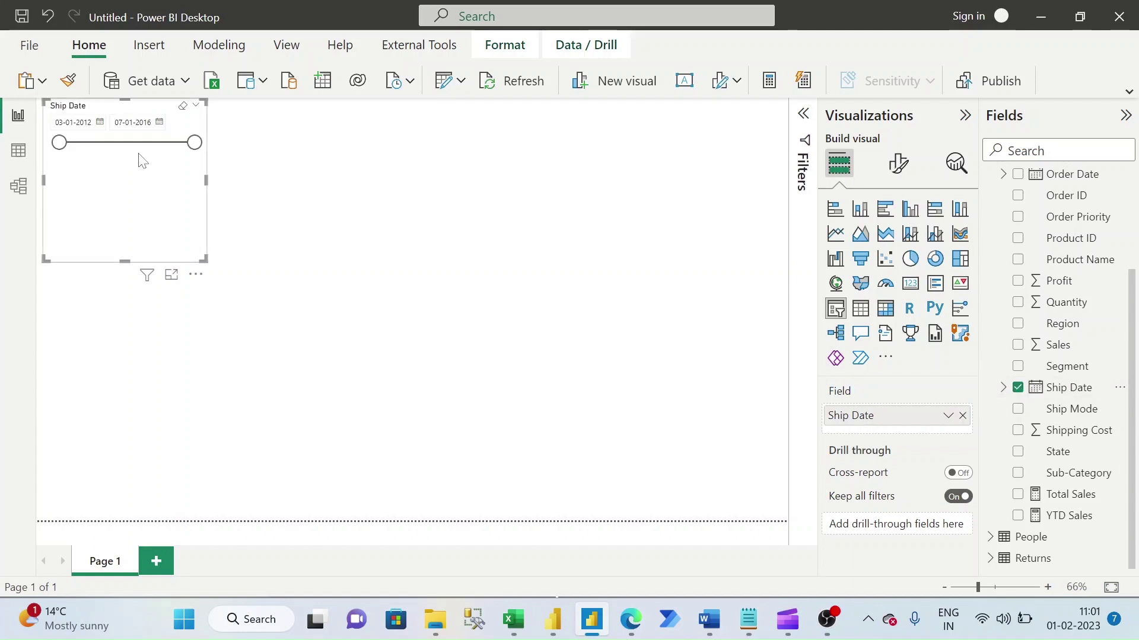
{"action": "left_click", "coordinate": [897, 171]}
{"action": "left_click", "coordinate": [831, 288]}
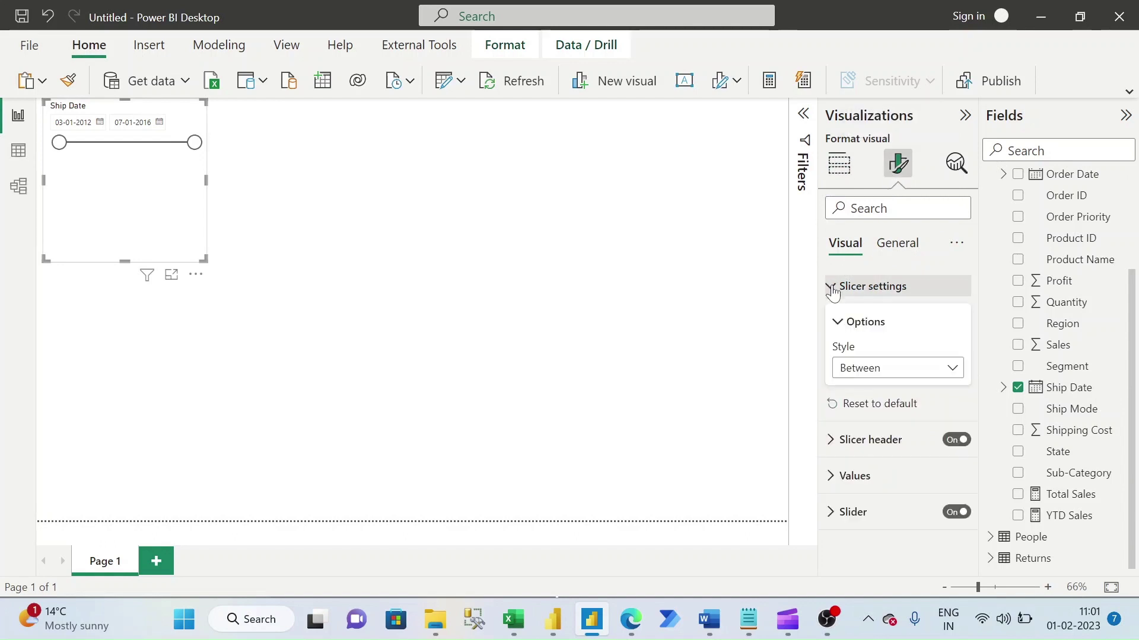
{"action": "left_click", "coordinate": [952, 370]}
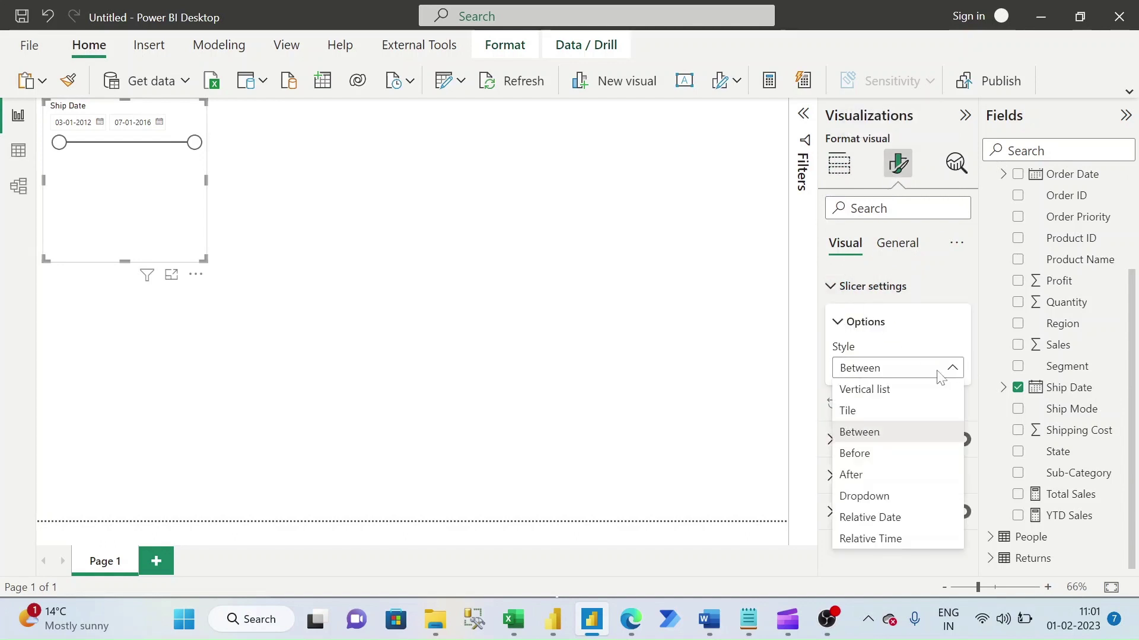
{"action": "left_click", "coordinate": [857, 498]}
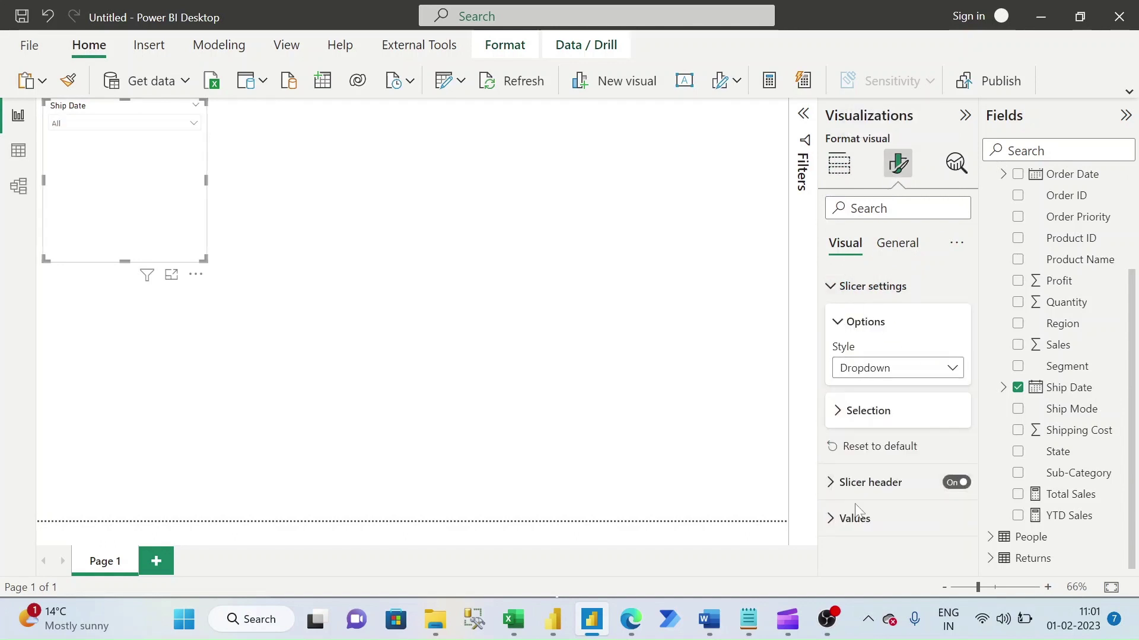
Open the Ship Date dropdown, scroll through its date list, then close it
{"action": "left_click", "coordinate": [194, 124]}
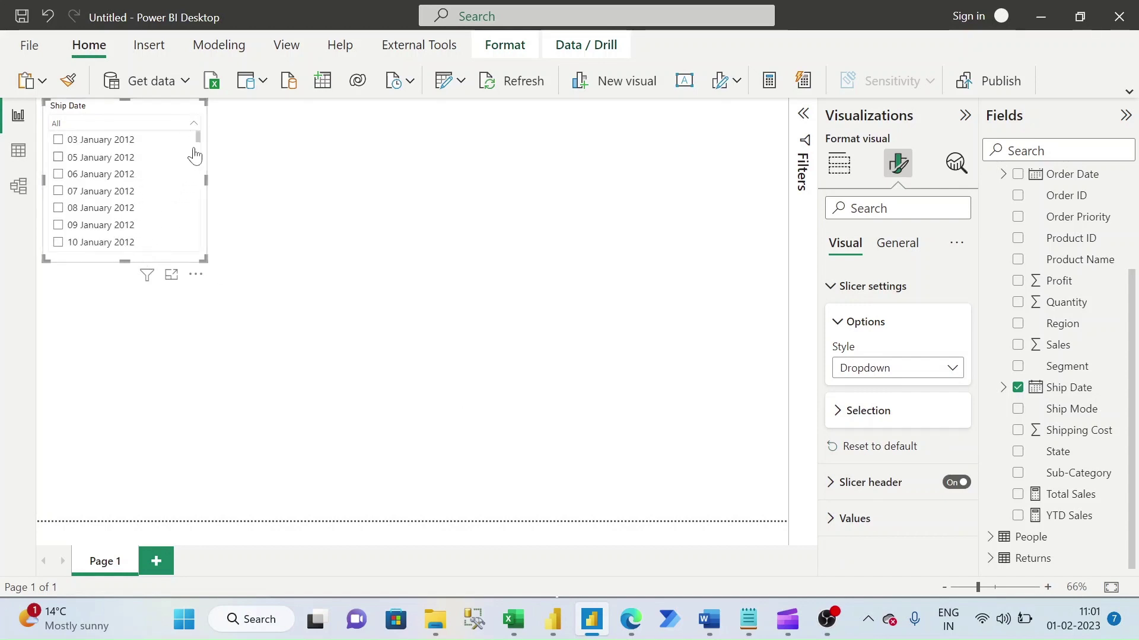
{"action": "scroll", "coordinate": [199, 151], "scroll_direction": "down", "scroll_amount": 1}
{"action": "mouse_move", "coordinate": [198, 152]}
{"action": "left_mouse_down"}
{"action": "mouse_move", "coordinate": [193, 178]}
{"action": "mouse_move", "coordinate": [194, 135]}
{"action": "left_mouse_up"}
{"action": "left_click", "coordinate": [194, 125]}
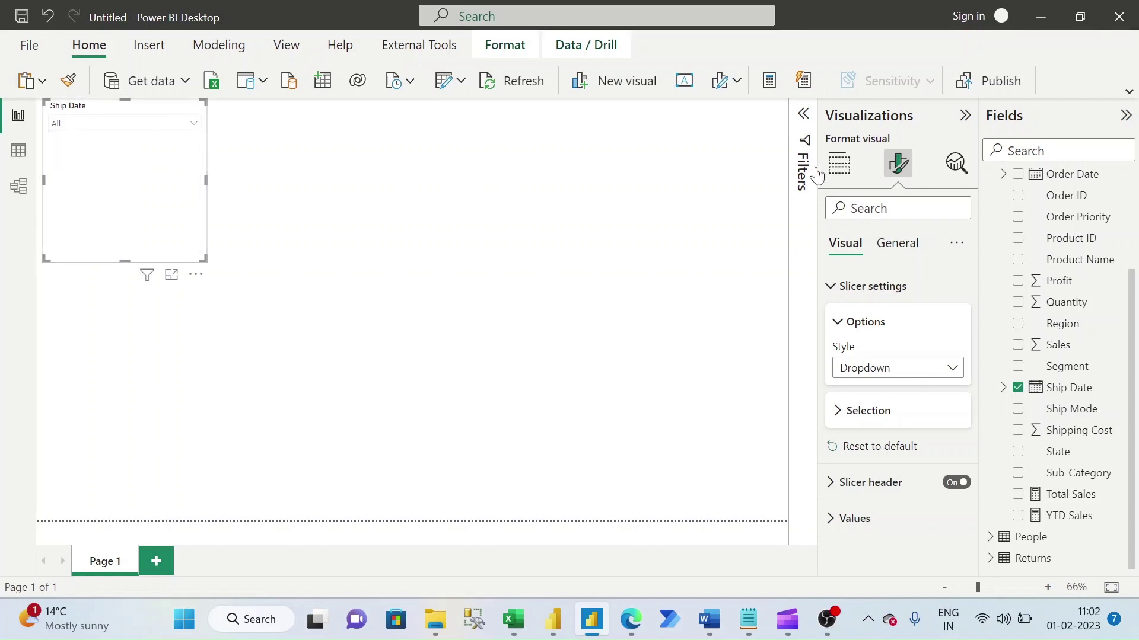
Switch Ship Date to Date Hierarchy and expand 2012 > Qtr 1 > January in the slicer
{"action": "left_click", "coordinate": [839, 164]}
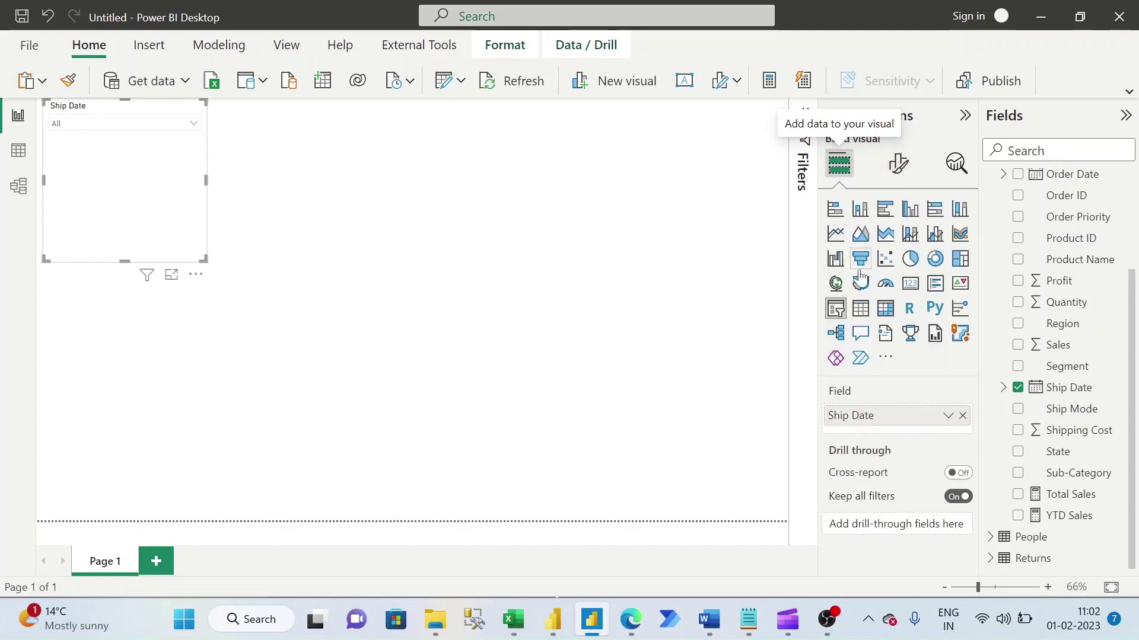
{"action": "left_click", "coordinate": [948, 415]}
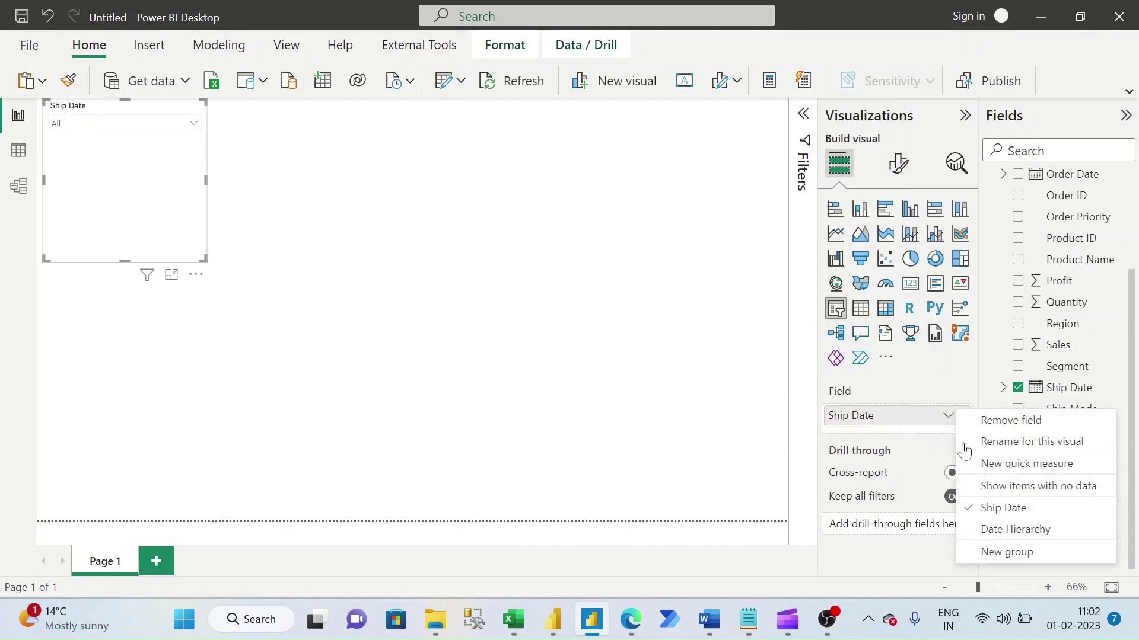
{"action": "left_click", "coordinate": [973, 534]}
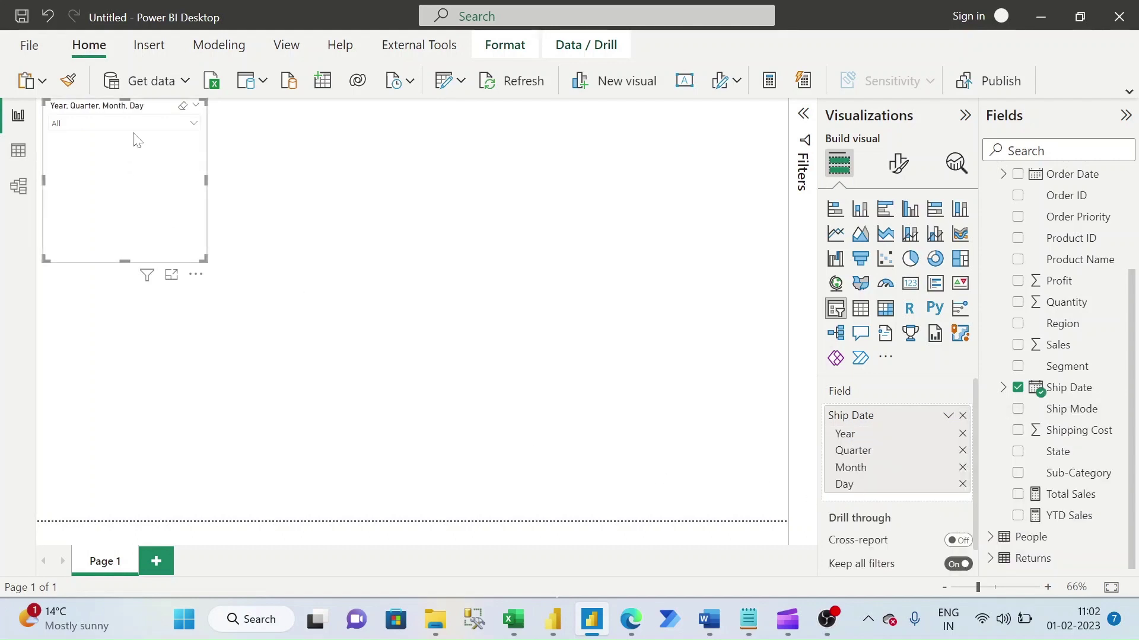
{"action": "left_click", "coordinate": [194, 123]}
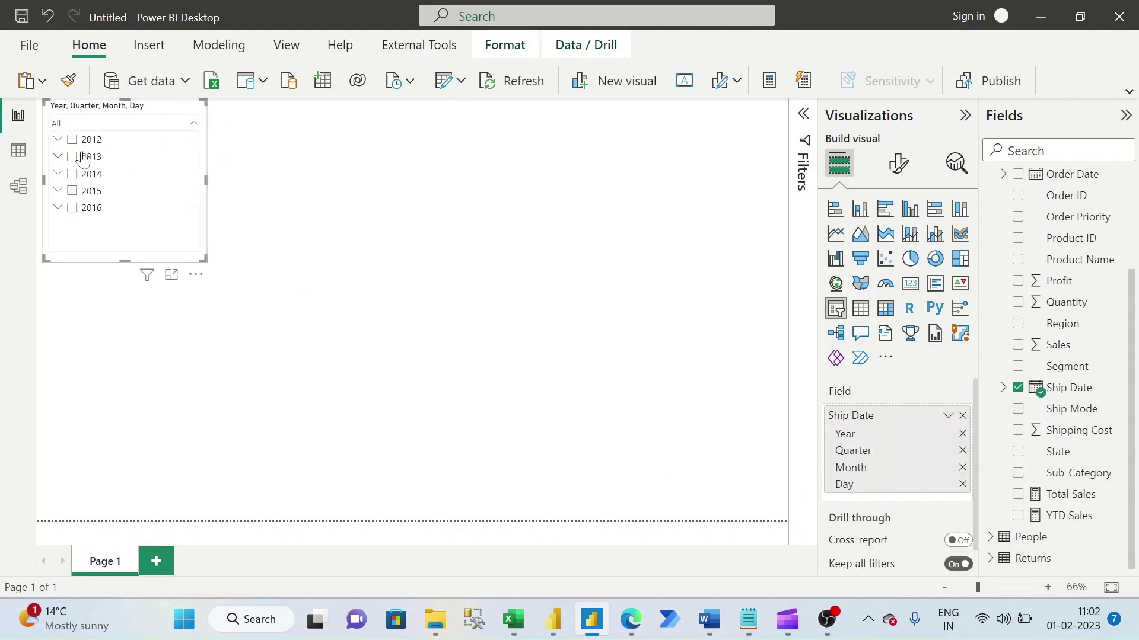
{"action": "left_click", "coordinate": [57, 140]}
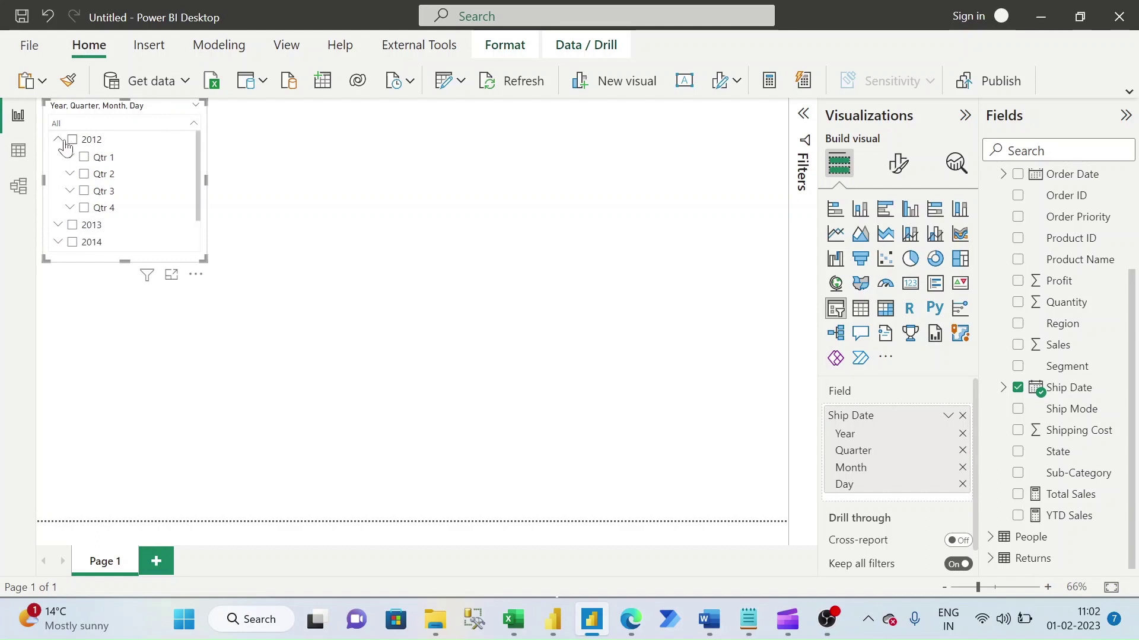
{"action": "left_click", "coordinate": [70, 158]}
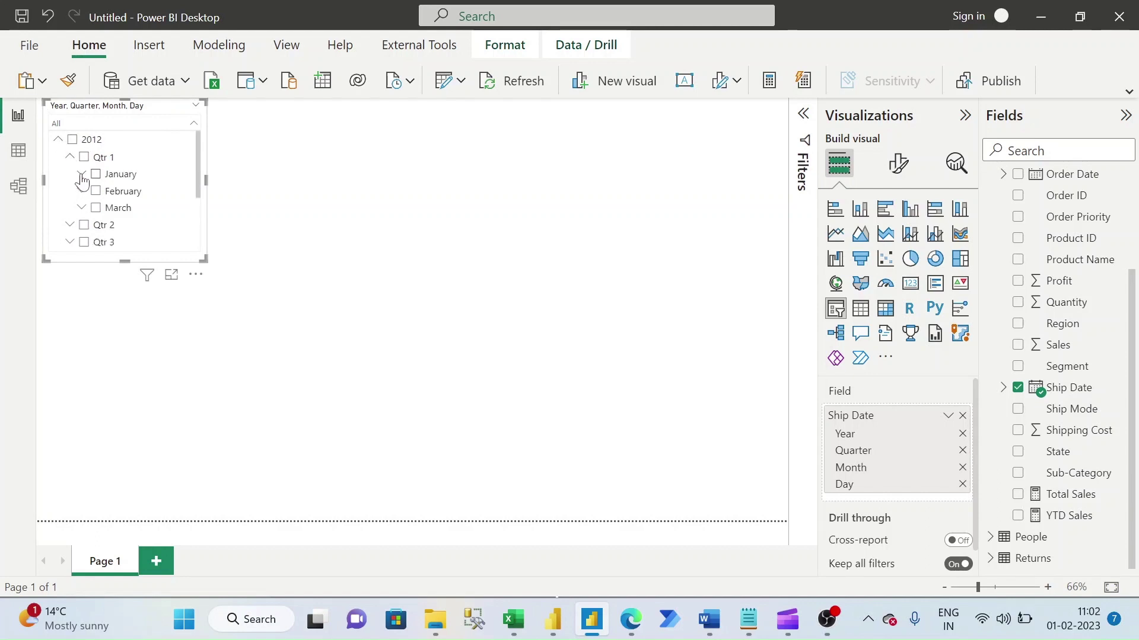
{"action": "left_click", "coordinate": [82, 176]}
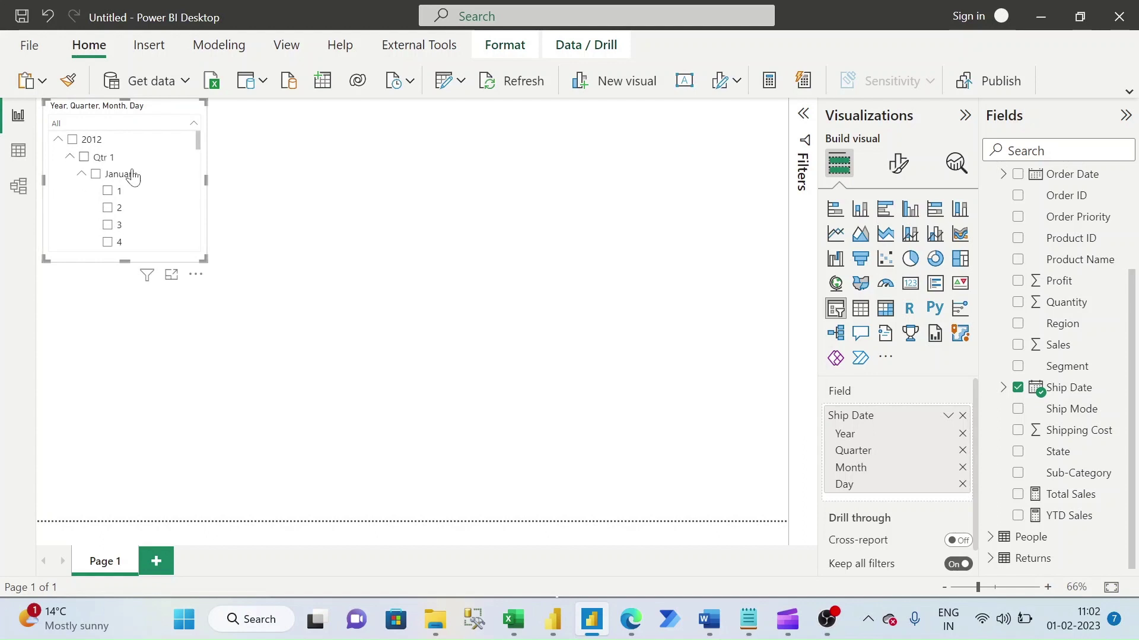
Remove Day and Quarter from the hierarchy, leaving a Year, Month slicer listing 2012–2016
{"action": "left_click", "coordinate": [962, 484]}
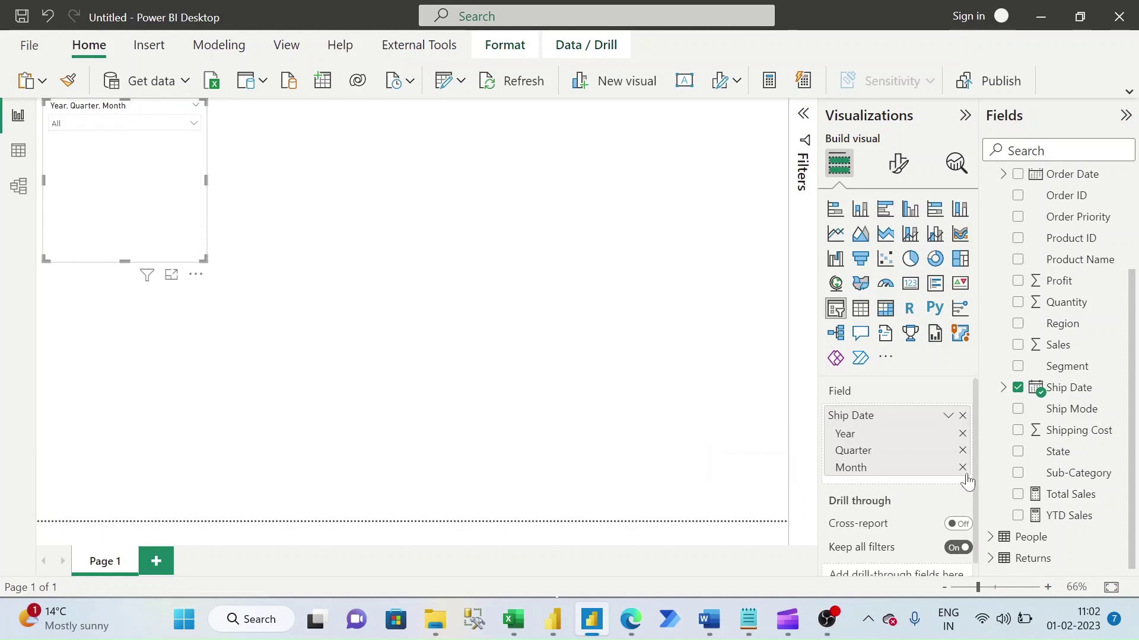
{"action": "left_click", "coordinate": [962, 451]}
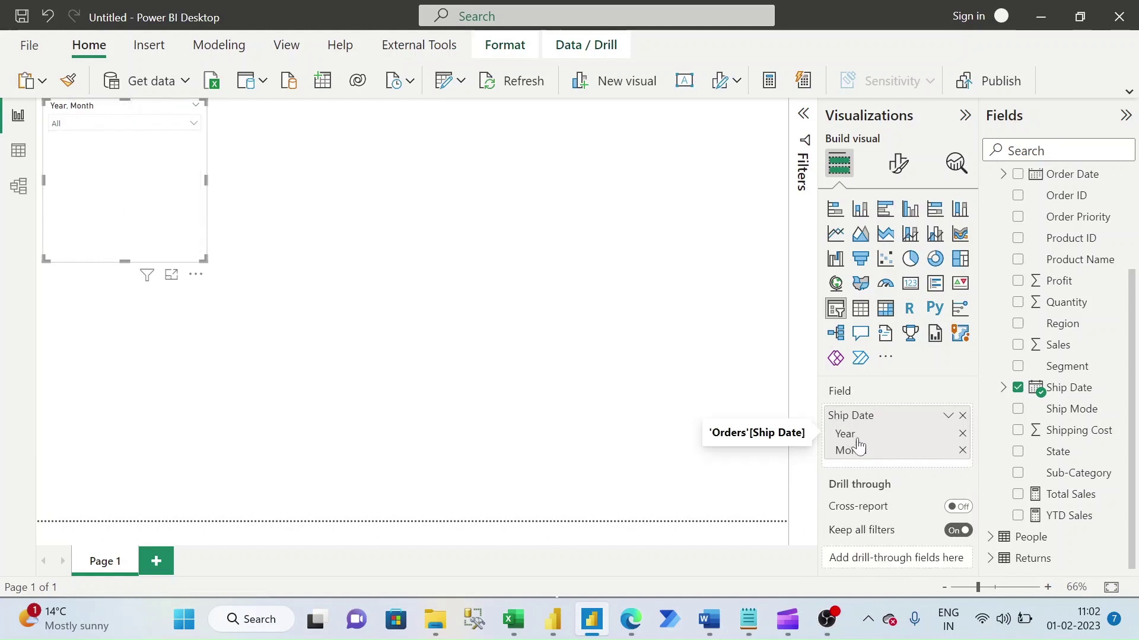
{"action": "left_click", "coordinate": [193, 126]}
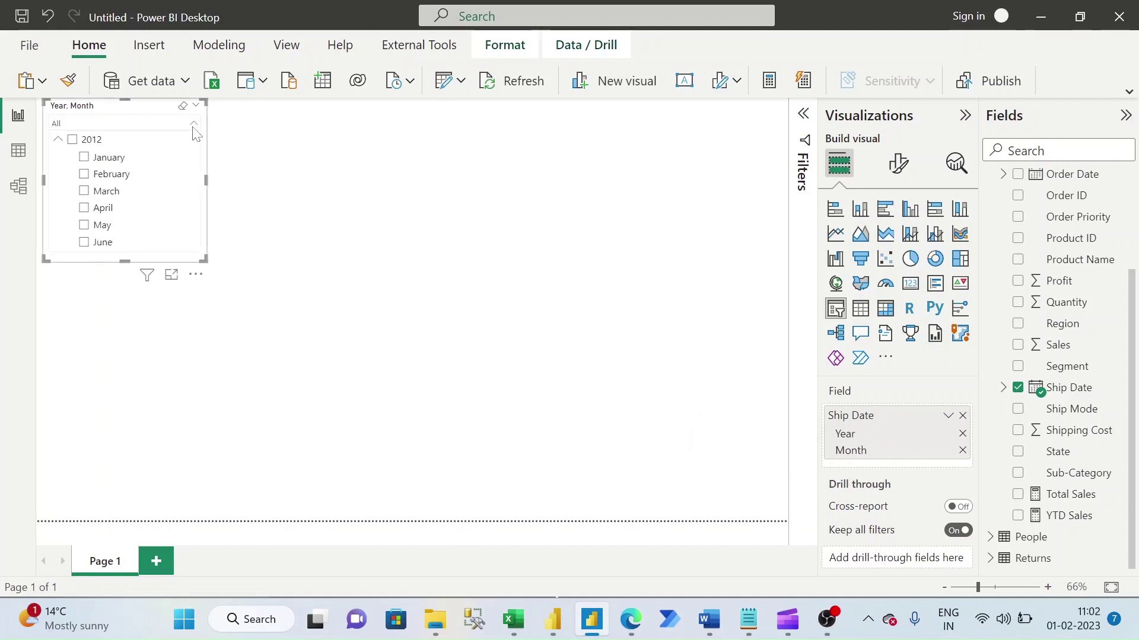
{"action": "left_click", "coordinate": [58, 141]}
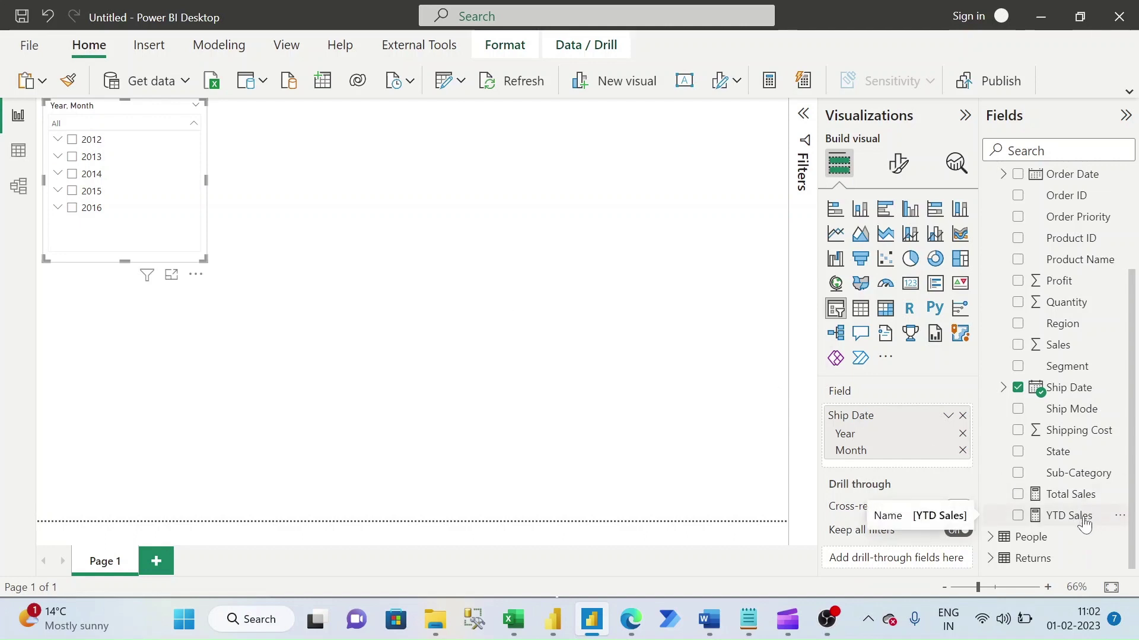
Add YTD Sales as a Card visual and tick 2013 in the slicer, showing 2.67M
{"action": "left_click_drag", "start_coordinate": [1081, 516], "coordinate": [591, 223]}
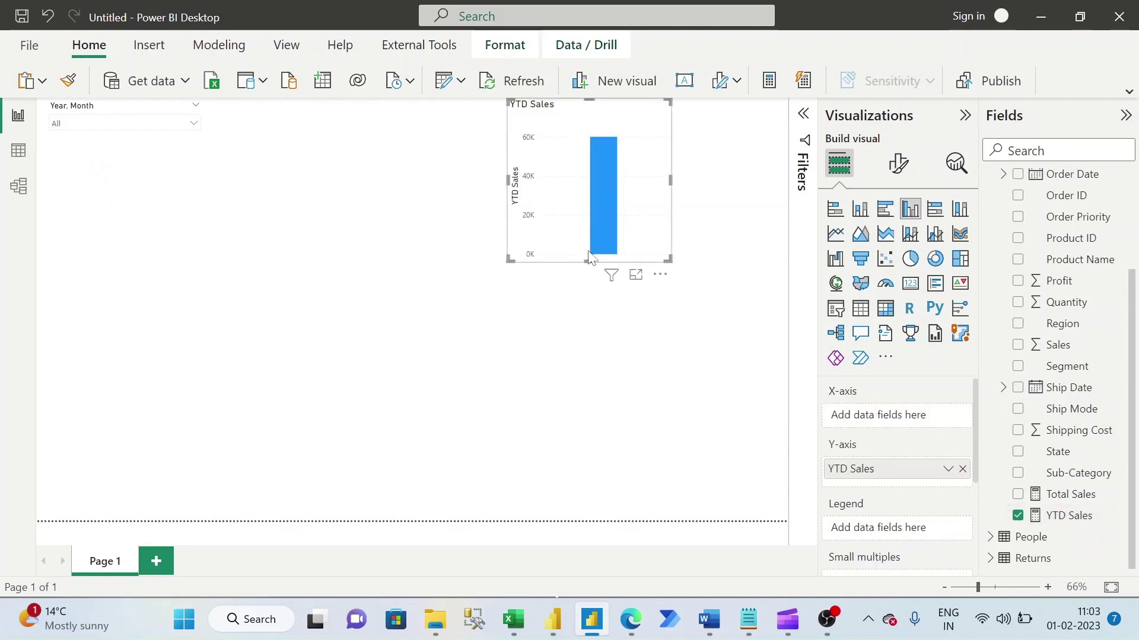
{"action": "mouse_move", "coordinate": [611, 250]}
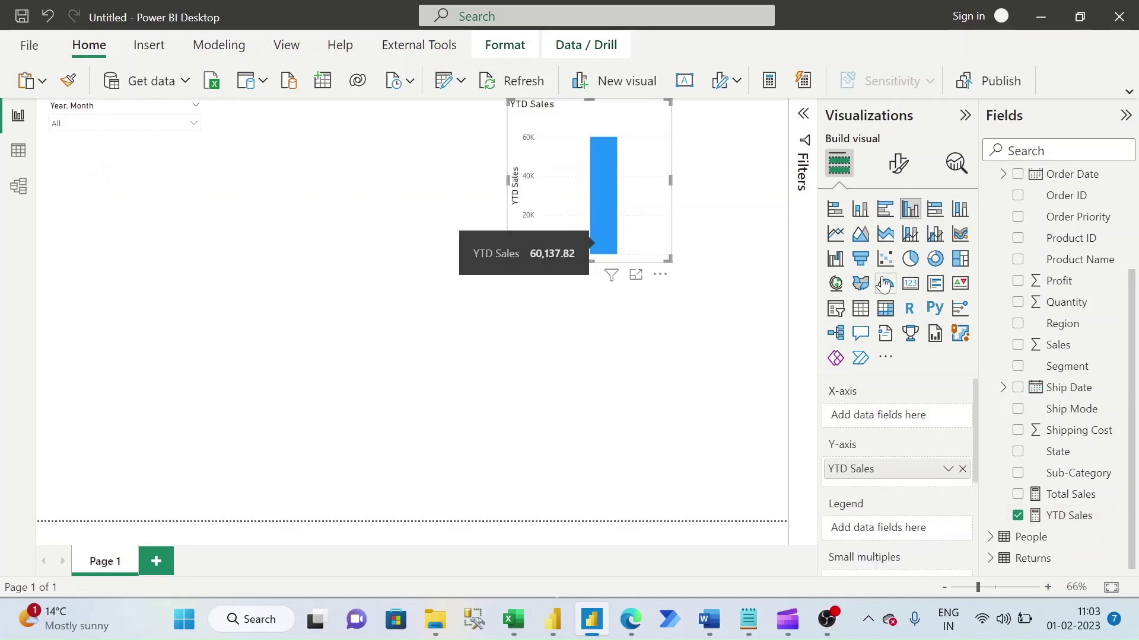
{"action": "left_click", "coordinate": [911, 285]}
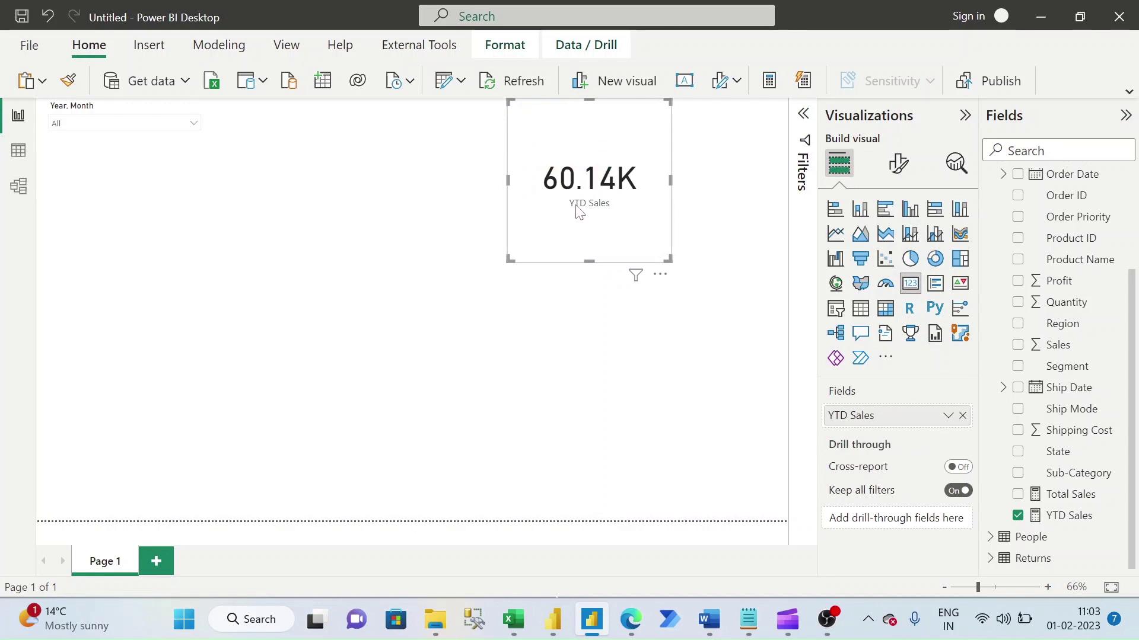
{"action": "left_click", "coordinate": [194, 123]}
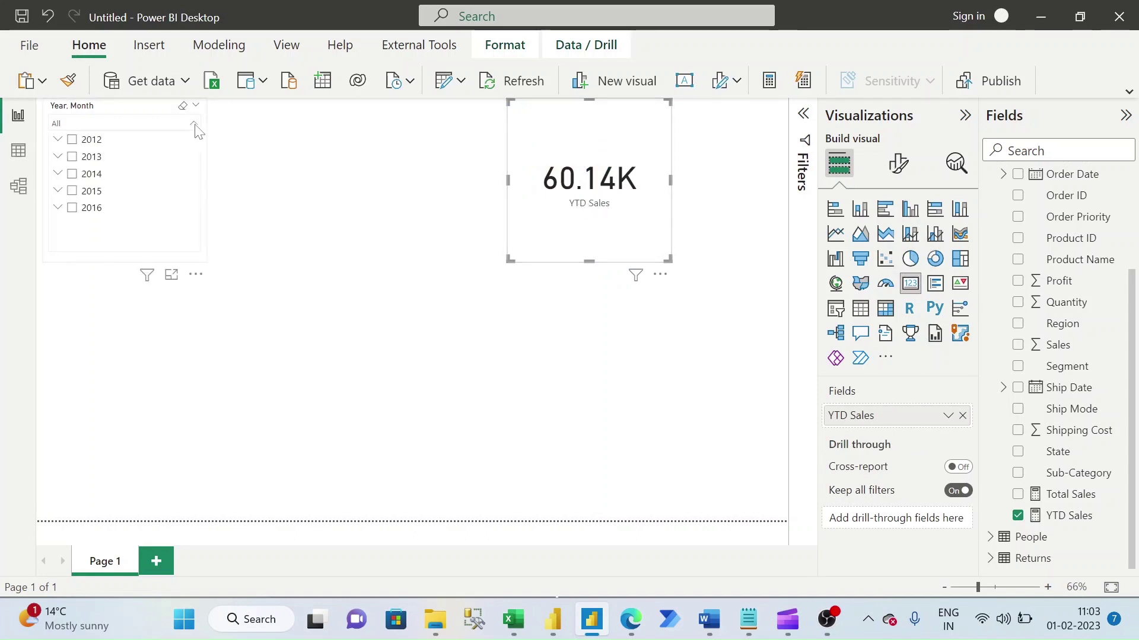
{"action": "left_click", "coordinate": [73, 158]}
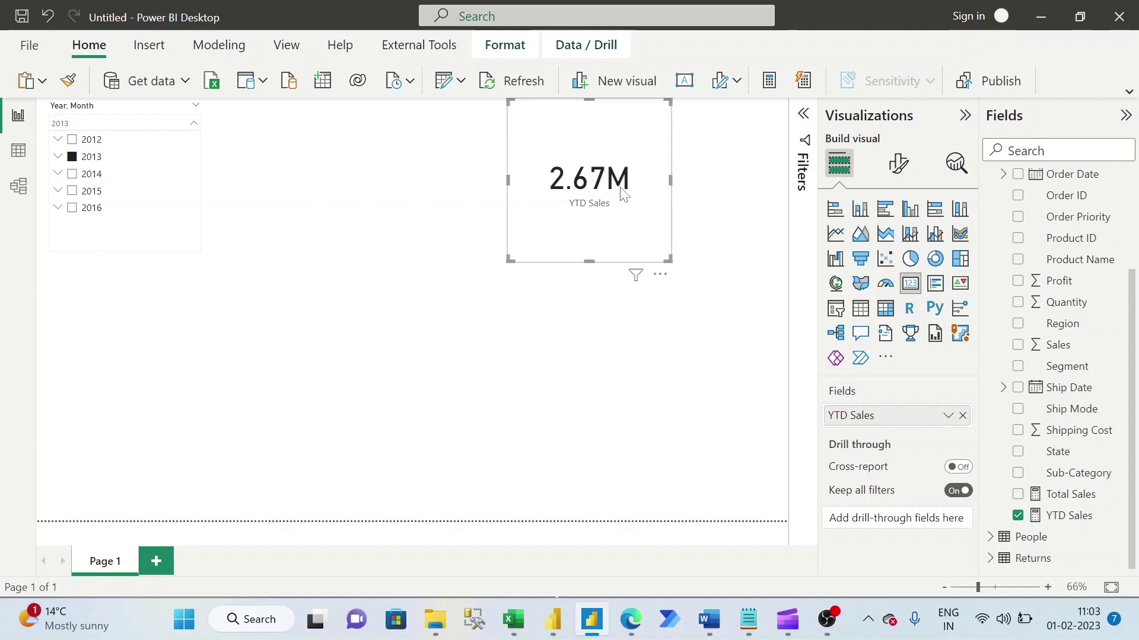
Set the card's Callout value display units to Thousands, reading 2,665.07K
{"action": "left_click", "coordinate": [896, 164]}
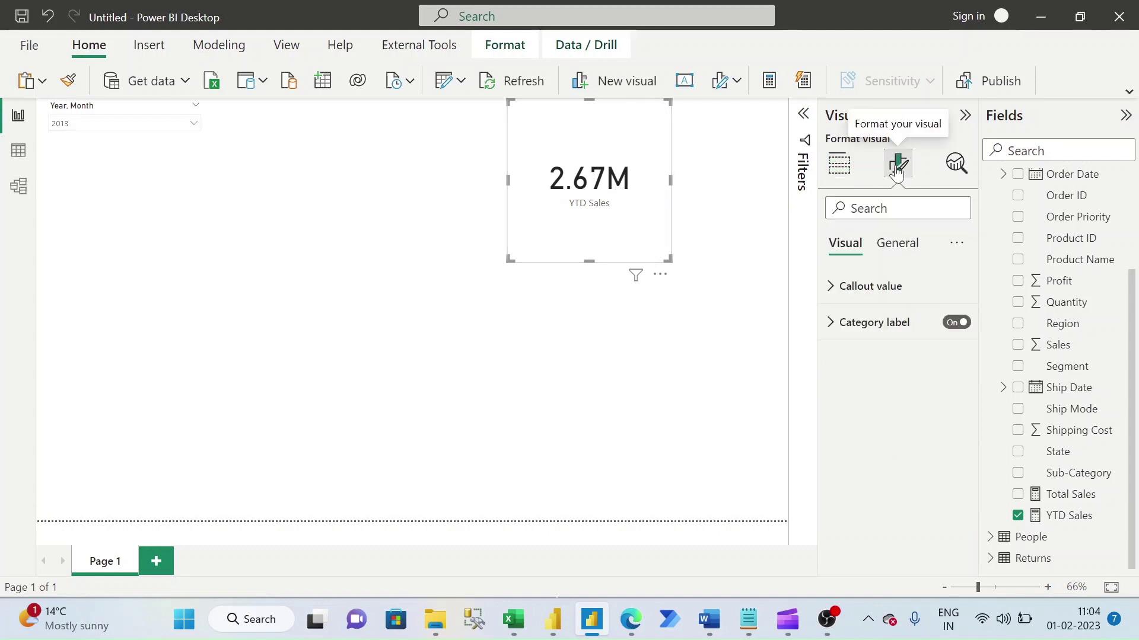
{"action": "left_click", "coordinate": [852, 286]}
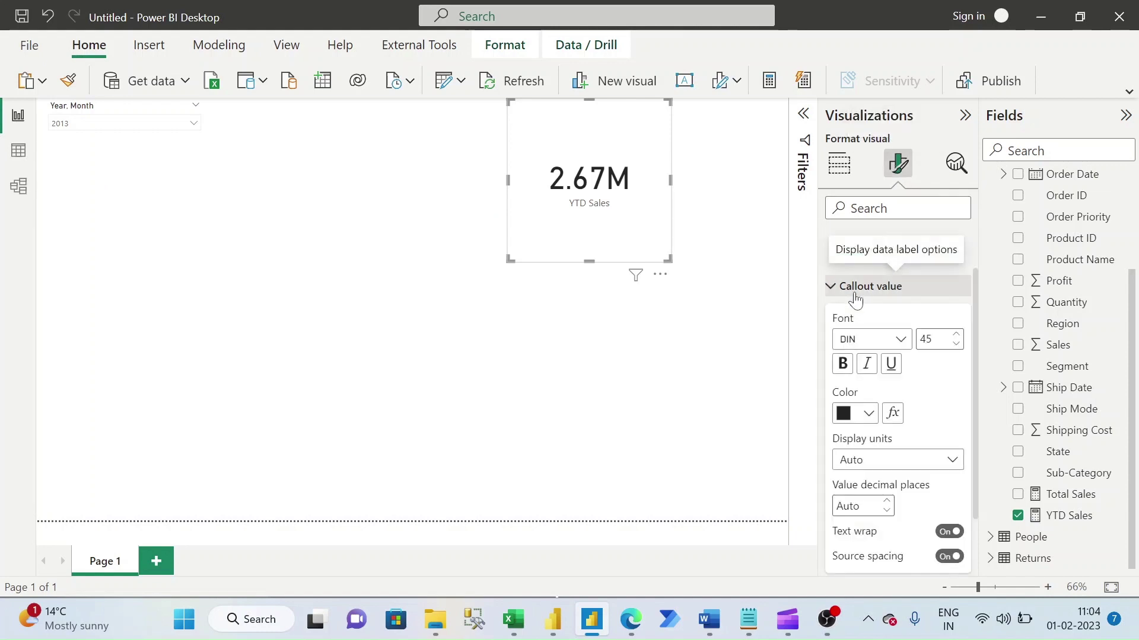
{"action": "left_click", "coordinate": [944, 461]}
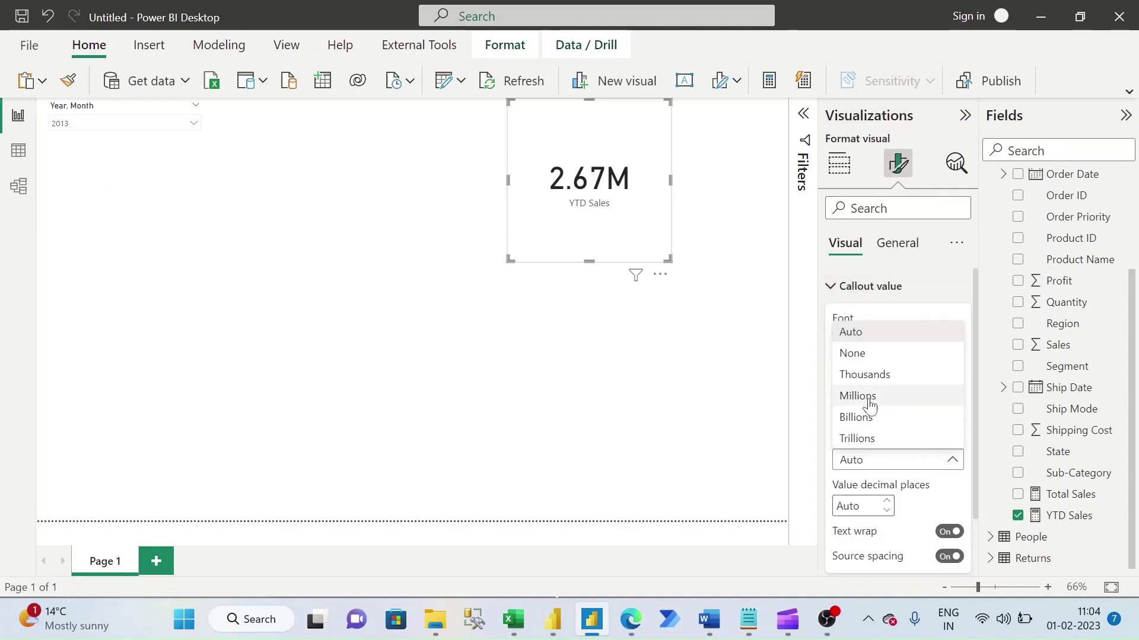
{"action": "left_click", "coordinate": [864, 374]}
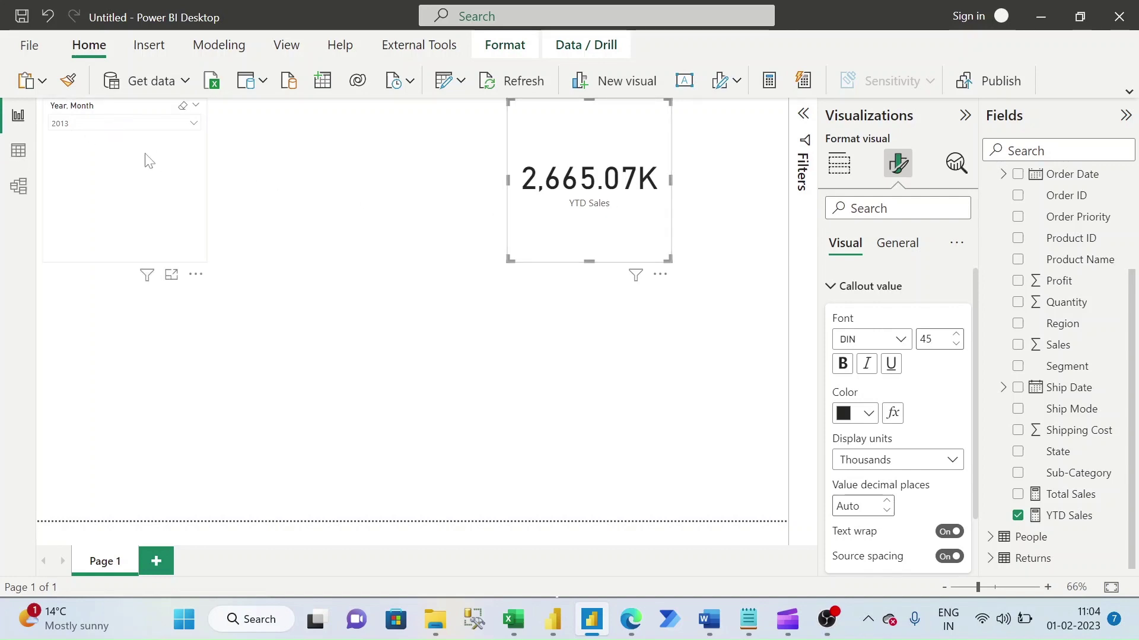
In Data view, use Copy table on the Order ID column to copy all 51,290 Orders rows
{"action": "left_click", "coordinate": [9, 164]}
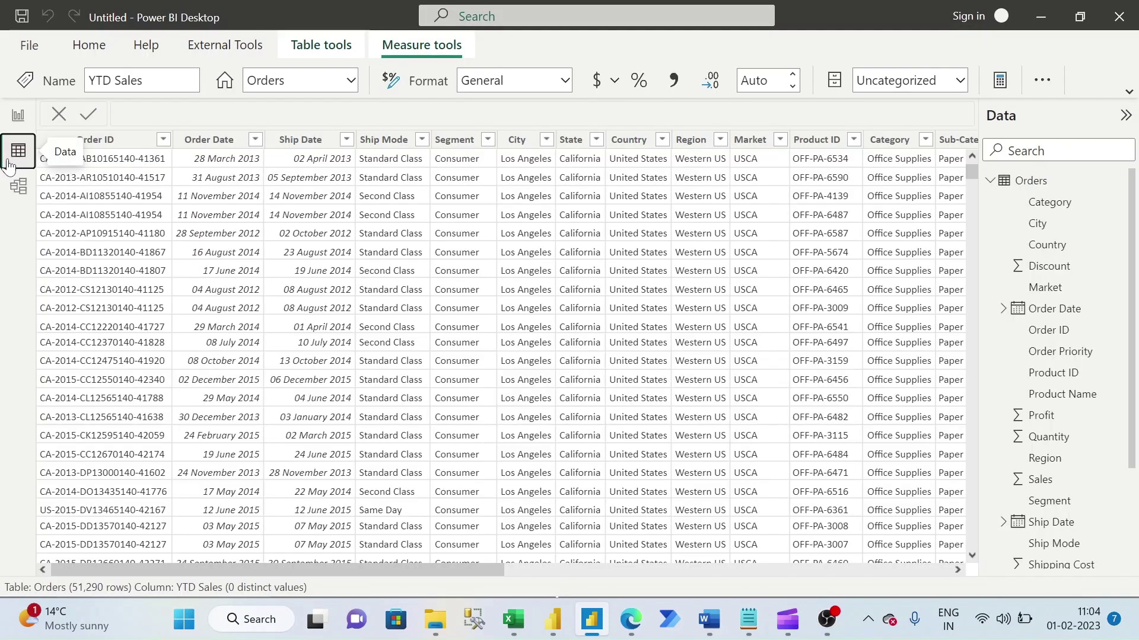
{"action": "right_click", "coordinate": [117, 144]}
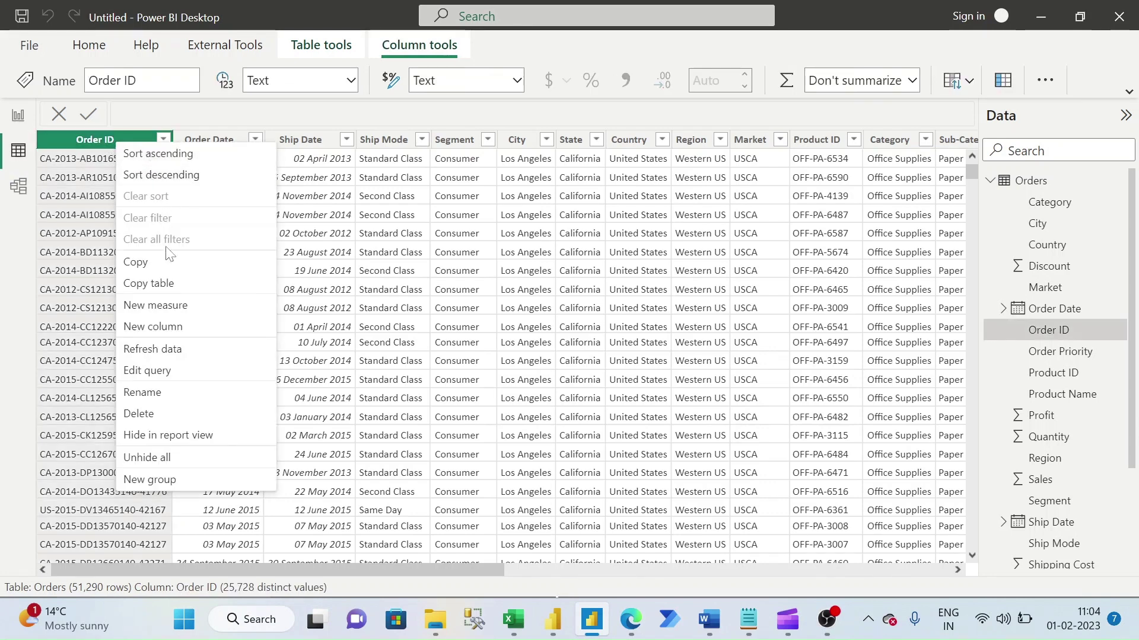
{"action": "left_click", "coordinate": [166, 290]}
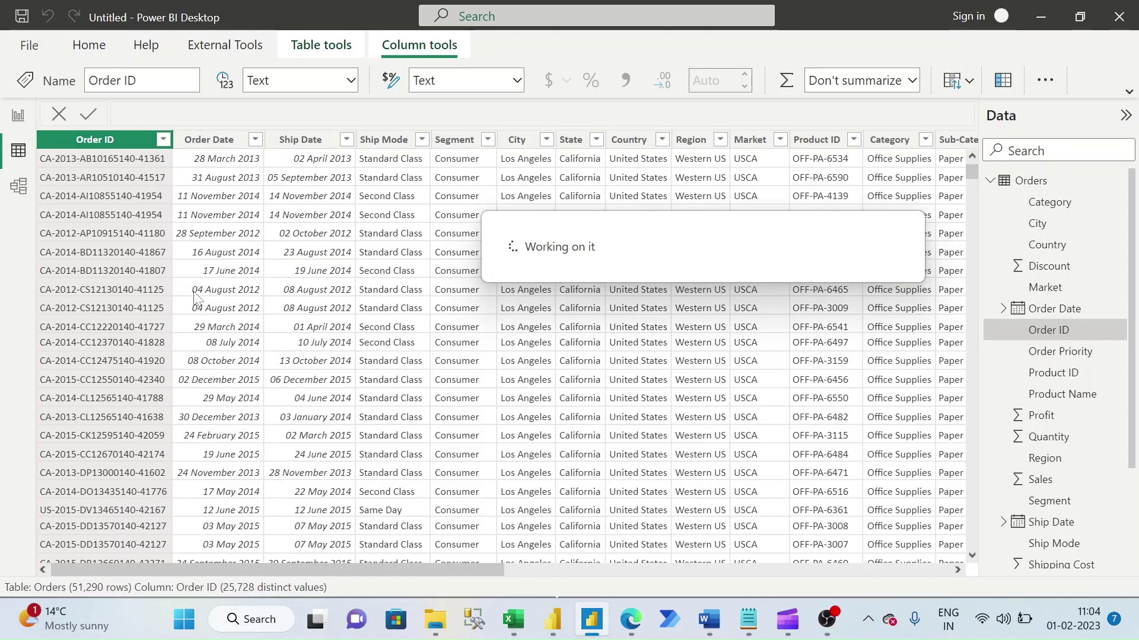
In Excel, place the copied Orders table at A2 and auto-fit all column widths
{"action": "left_click", "coordinate": [513, 620]}
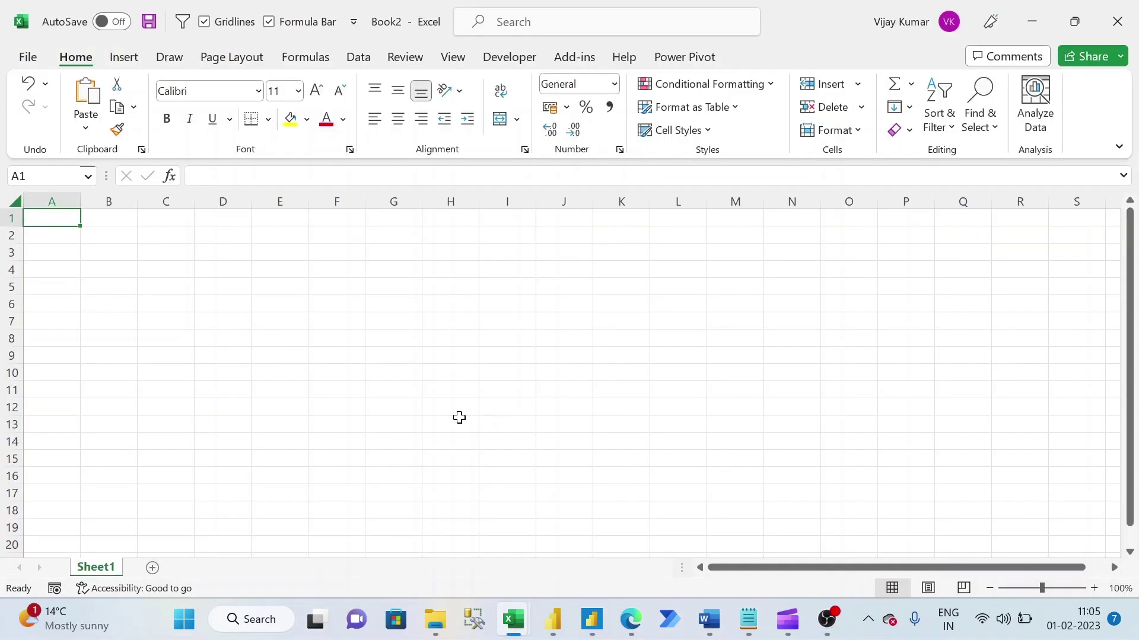
{"action": "left_click", "coordinate": [72, 236]}
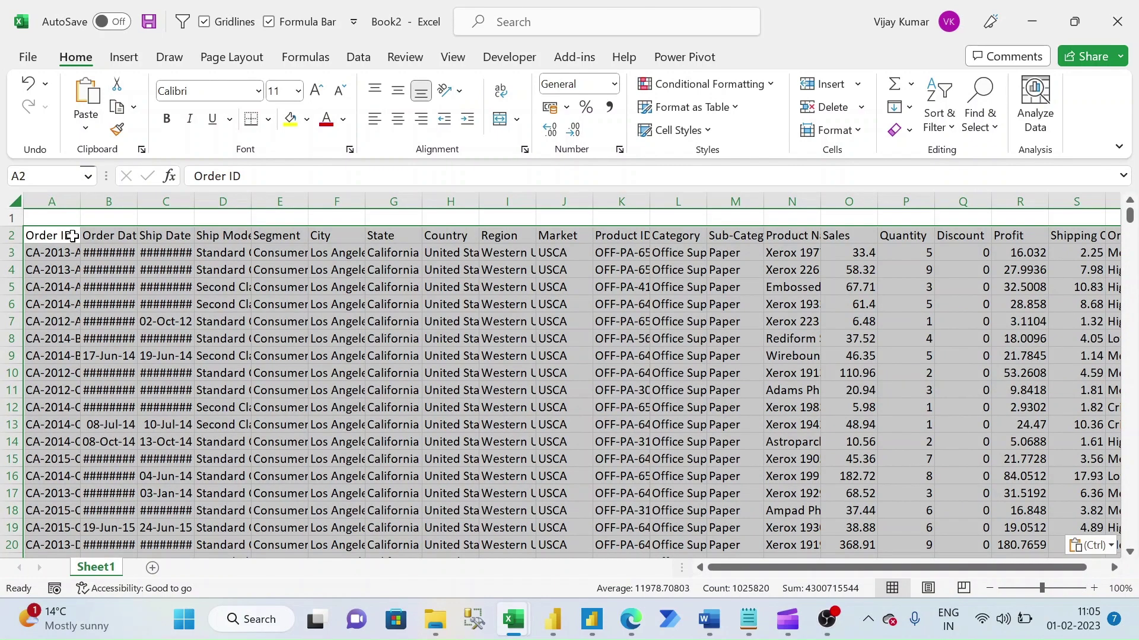
{"action": "key", "text": "alt+h"}
{"action": "key", "text": "o"}
{"action": "key", "text": "i"}
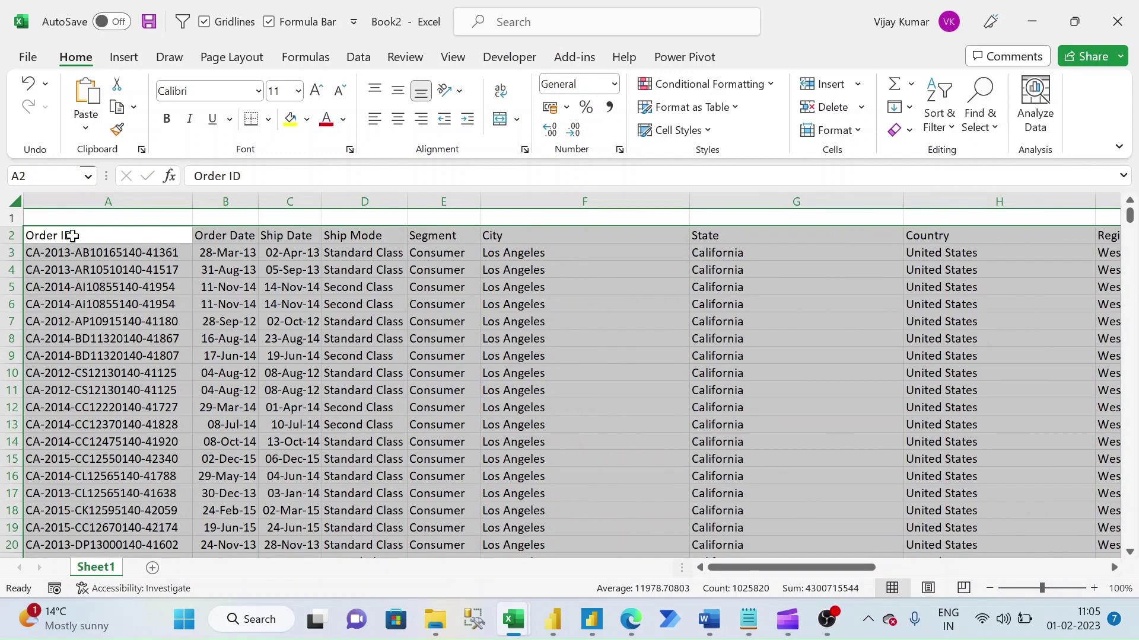
Enter =SUBTOTAL(9,O2:O51292) in O1 above the Sales column
{"action": "key", "text": "ctrl+Right"}
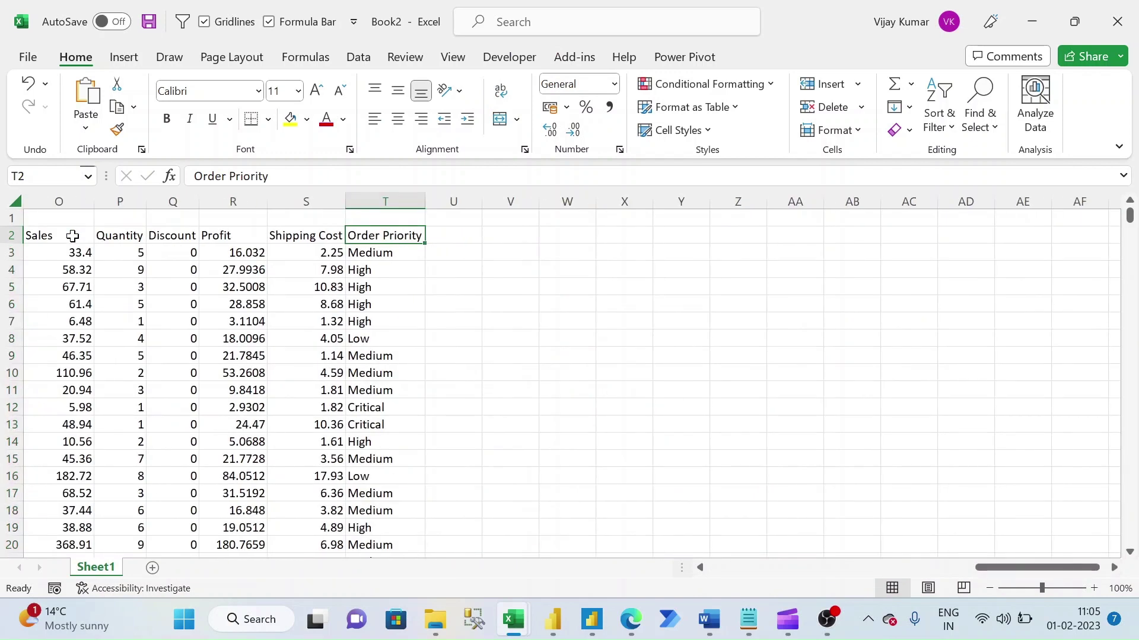
{"action": "key", "text": "Left"}
{"action": "key", "text": "Left"}
{"action": "key", "text": "Left"}
{"action": "key", "text": "Left"}
{"action": "key", "text": "Left"}
{"action": "key", "text": "Up"}
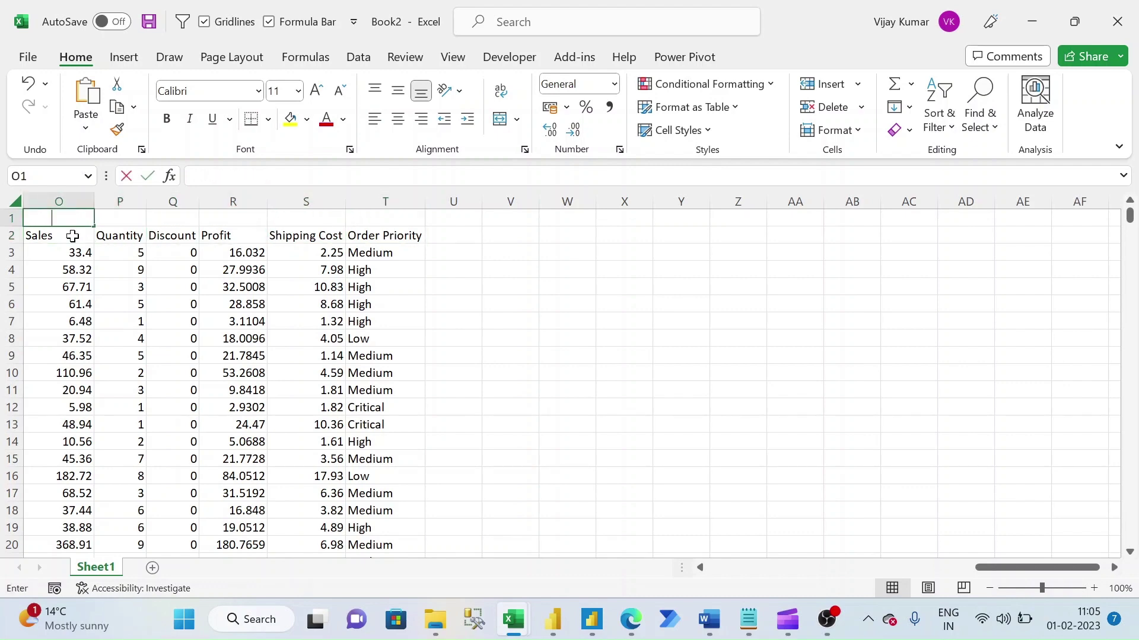
{"action": "type", "text": "=sub"}
{"action": "double_click", "coordinate": [73, 248]}
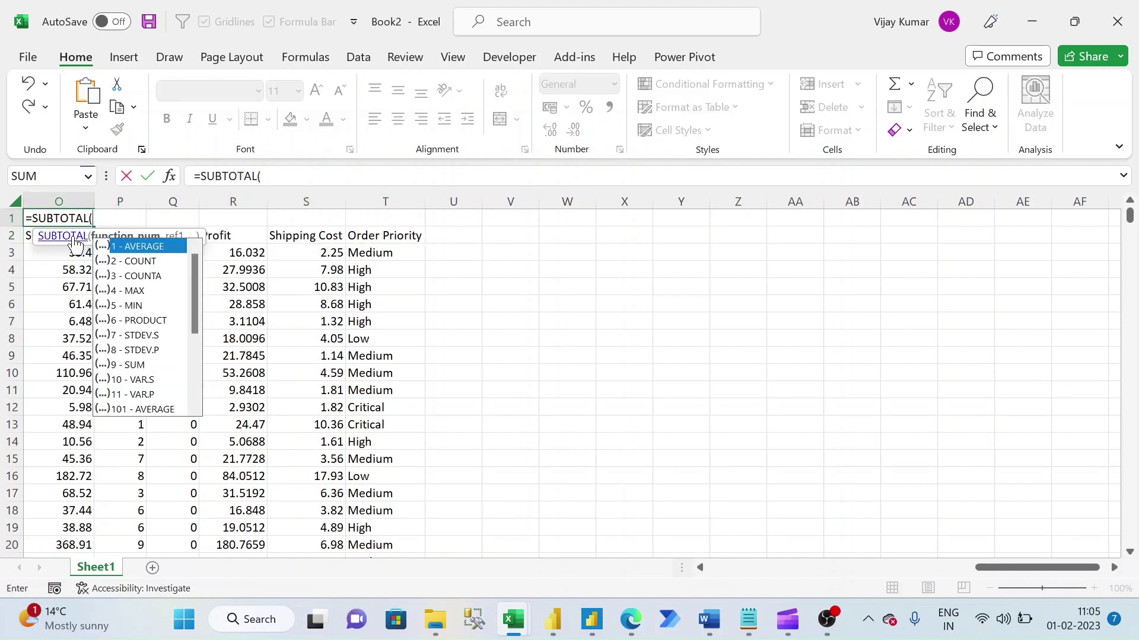
{"action": "type", "text": "9,"}
{"action": "key", "text": "Down"}
{"action": "key", "text": "ctrl+shift+Down"}
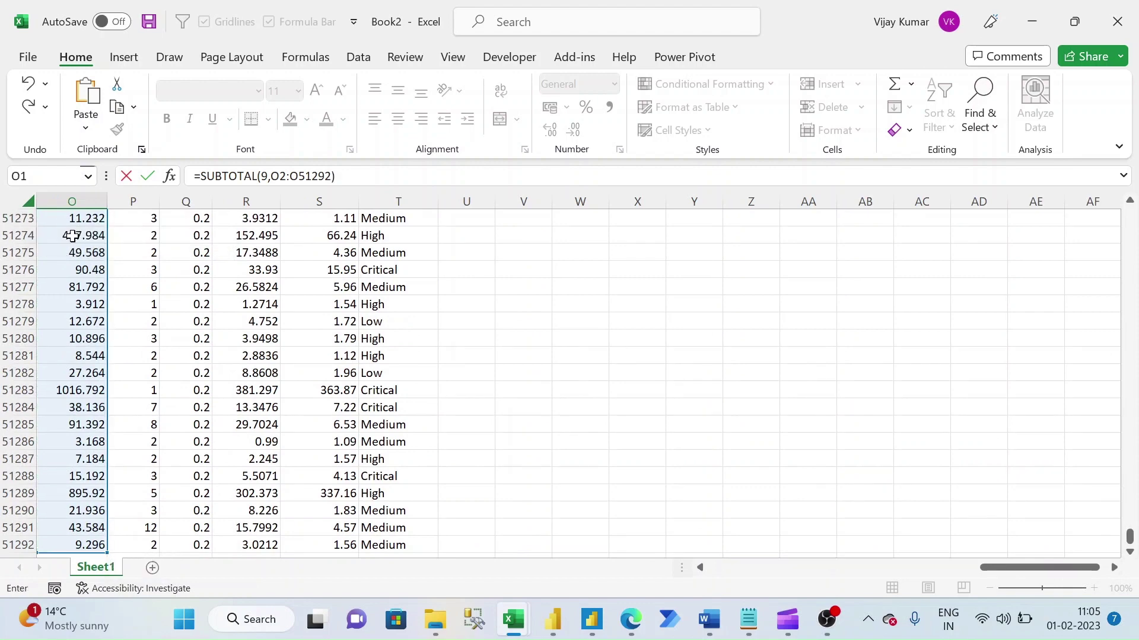
{"action": "key", "text": "Return"}
Turn on AutoFilter and filter Ship Date to 2013 only
{"action": "key", "text": "Up"}
{"action": "key", "text": "ctrl+Home"}
{"action": "key", "text": "Down"}
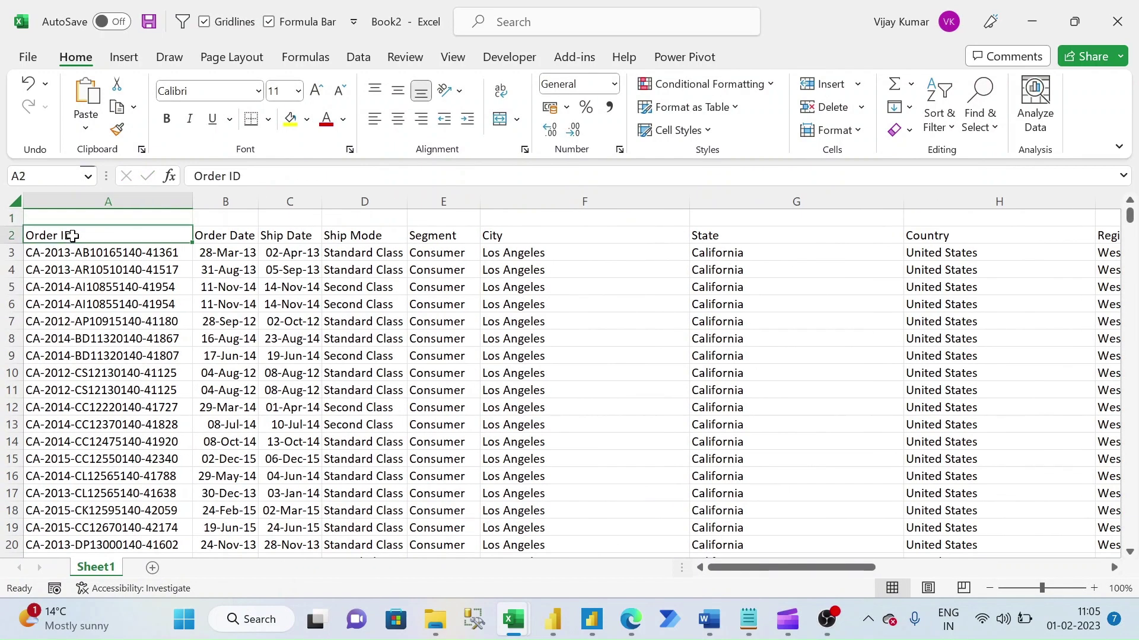
{"action": "key", "text": "ctrl+shift+l"}
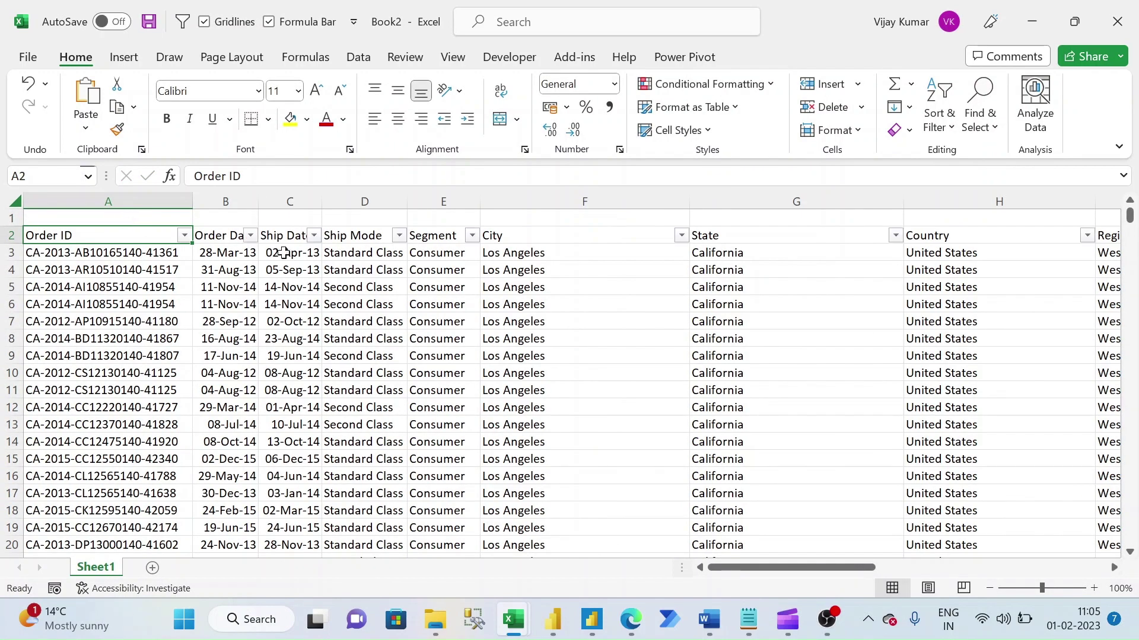
{"action": "left_click", "coordinate": [315, 235]}
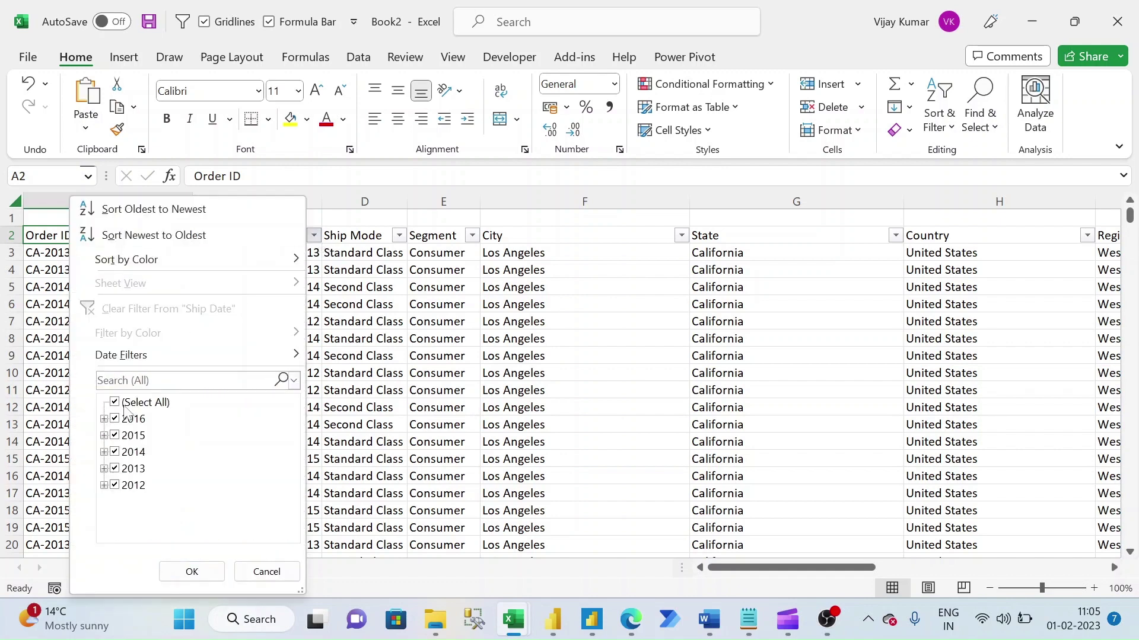
{"action": "left_click", "coordinate": [124, 405]}
{"action": "left_click", "coordinate": [117, 470]}
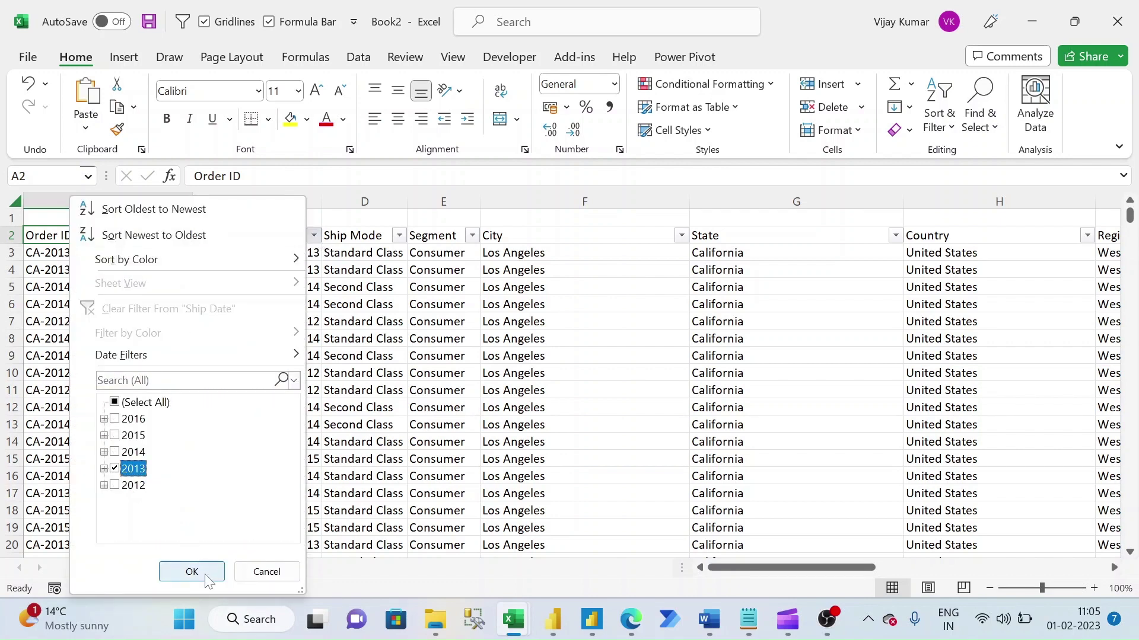
{"action": "left_click", "coordinate": [202, 571]}
Hide columns Ship Mode through Product Name (D:N) and check the 2665069.73 subtotal in O1
{"action": "left_click", "coordinate": [350, 236]}
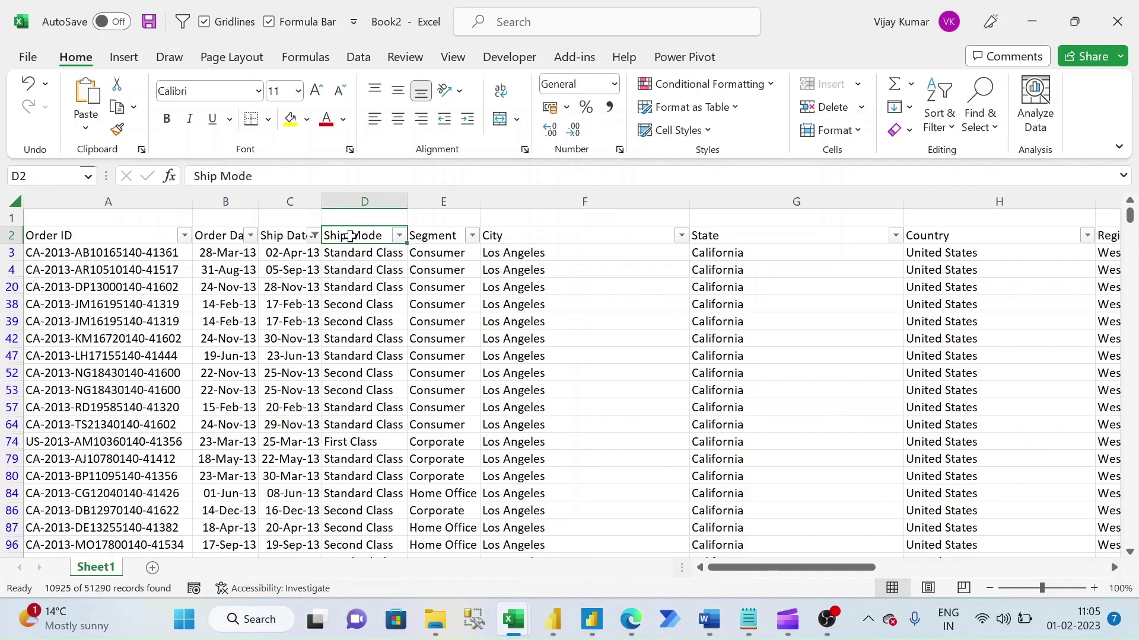
{"action": "key", "text": "ctrl+shift+Right"}
{"action": "key", "text": "shift+Left"}
{"action": "key", "text": "shift+Left"}
{"action": "key", "text": "shift+Left"}
{"action": "key", "text": "shift+Left"}
{"action": "key", "text": "shift+Left"}
{"action": "key", "text": "shift+Left"}
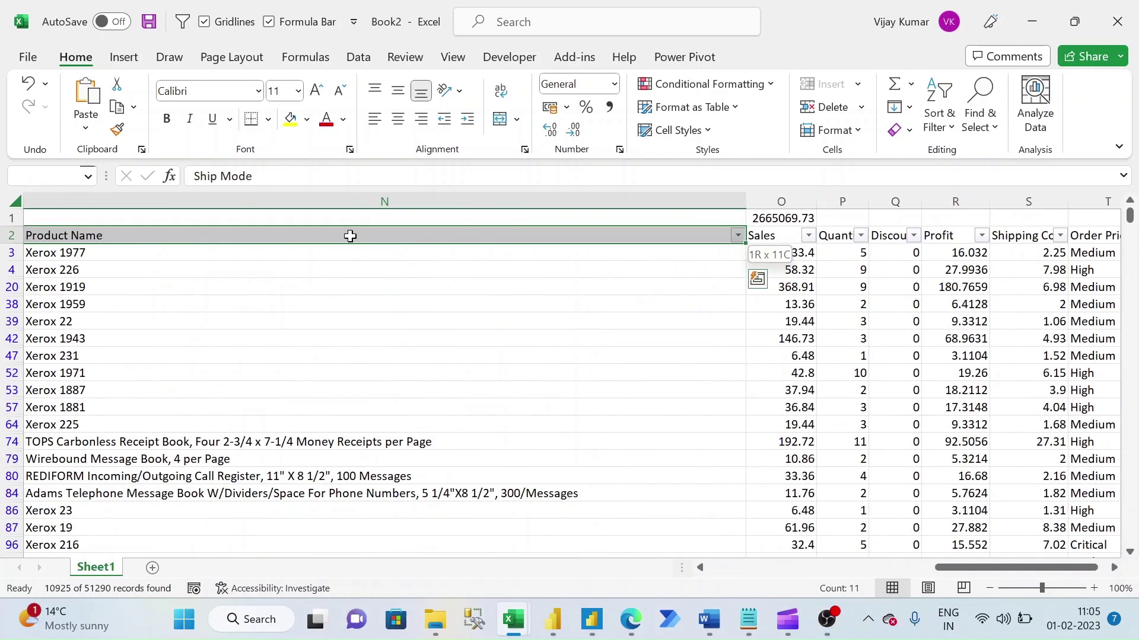
{"action": "key", "text": "ctrl+0"}
{"action": "left_click", "coordinate": [357, 224]}
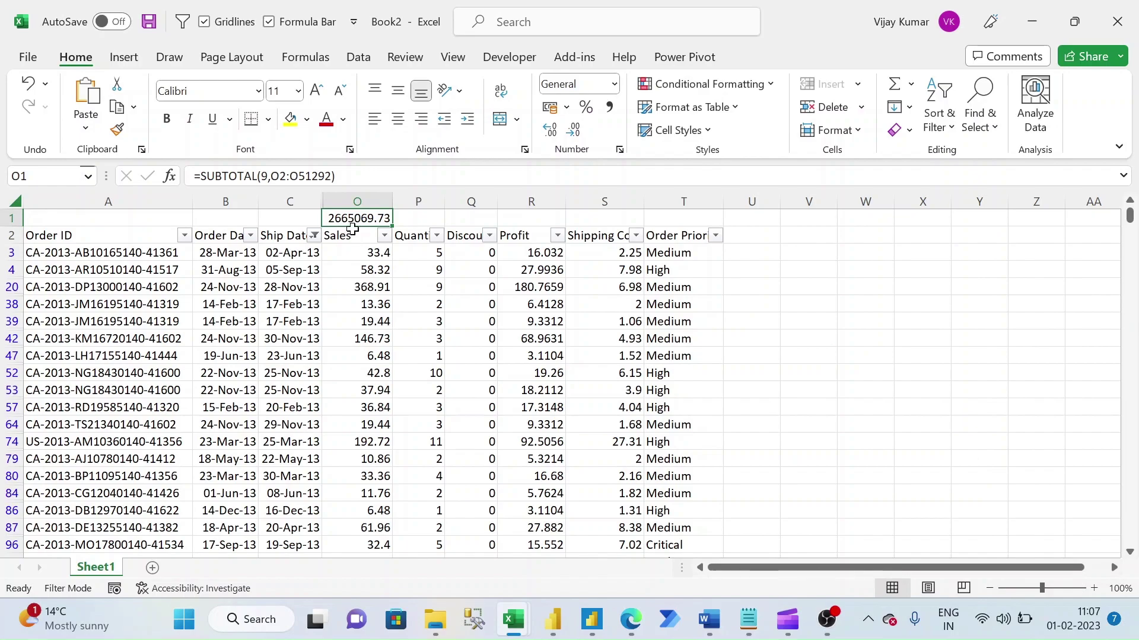
{"action": "key", "text": "alt+Tab"}
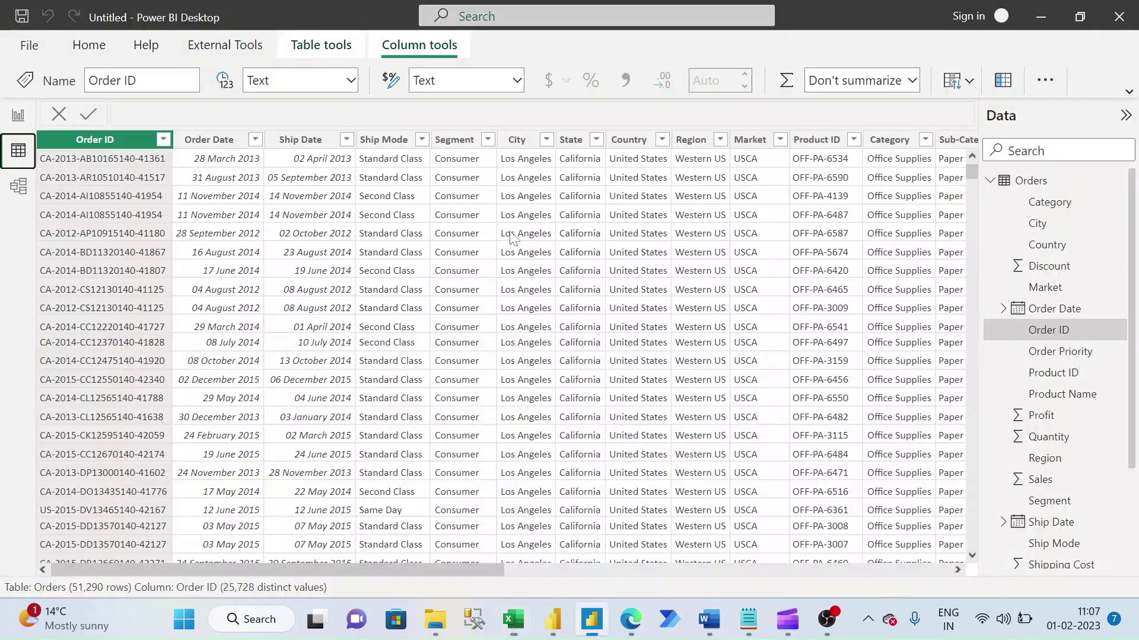
On the report page, check January and February under 2013 in the Year, Month slicer, giving 249.62K
{"action": "left_click", "coordinate": [18, 117]}
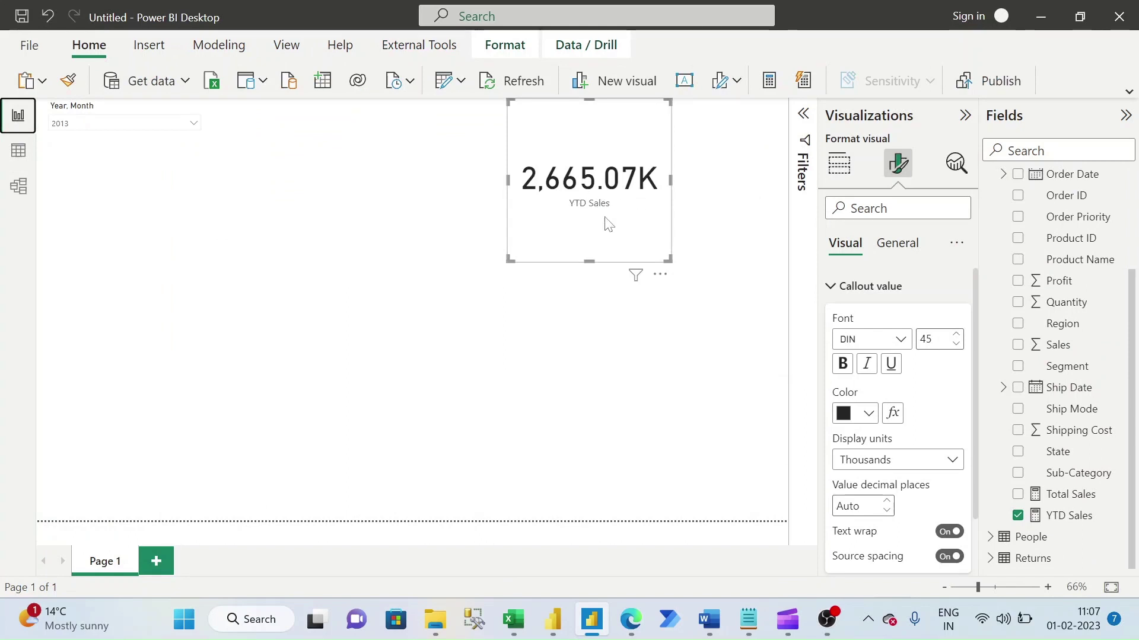
{"action": "left_click", "coordinate": [193, 122]}
{"action": "left_click", "coordinate": [57, 156]}
{"action": "left_click", "coordinate": [84, 174]}
{"action": "left_click", "coordinate": [94, 191], "text": "ctrl"}
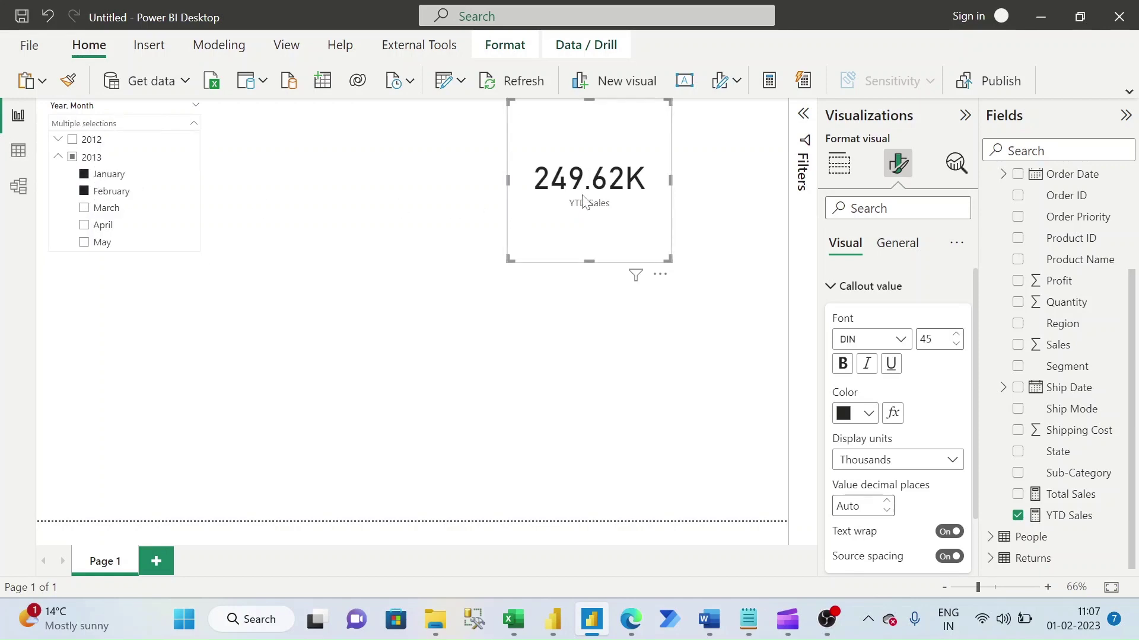
{"action": "key", "text": "alt+Tab"}
Restrict Excel's Ship Date filter to January and February 2013, subtotalling 249617.452
{"action": "left_click", "coordinate": [313, 236]}
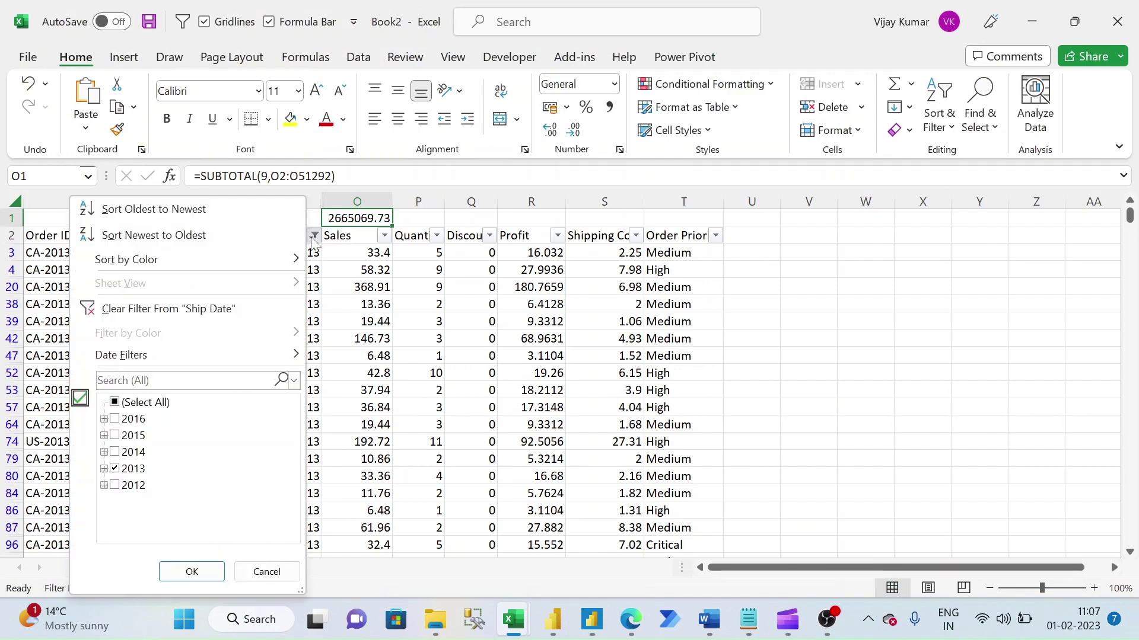
{"action": "left_click", "coordinate": [104, 469]}
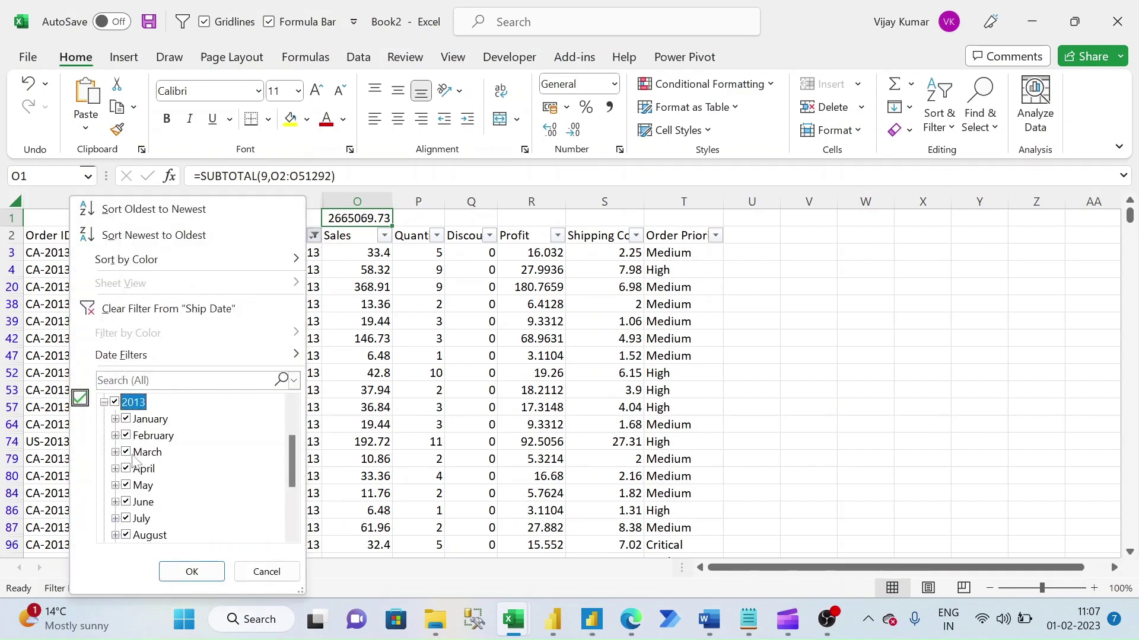
{"action": "left_click", "coordinate": [114, 403]}
{"action": "left_click", "coordinate": [125, 420]}
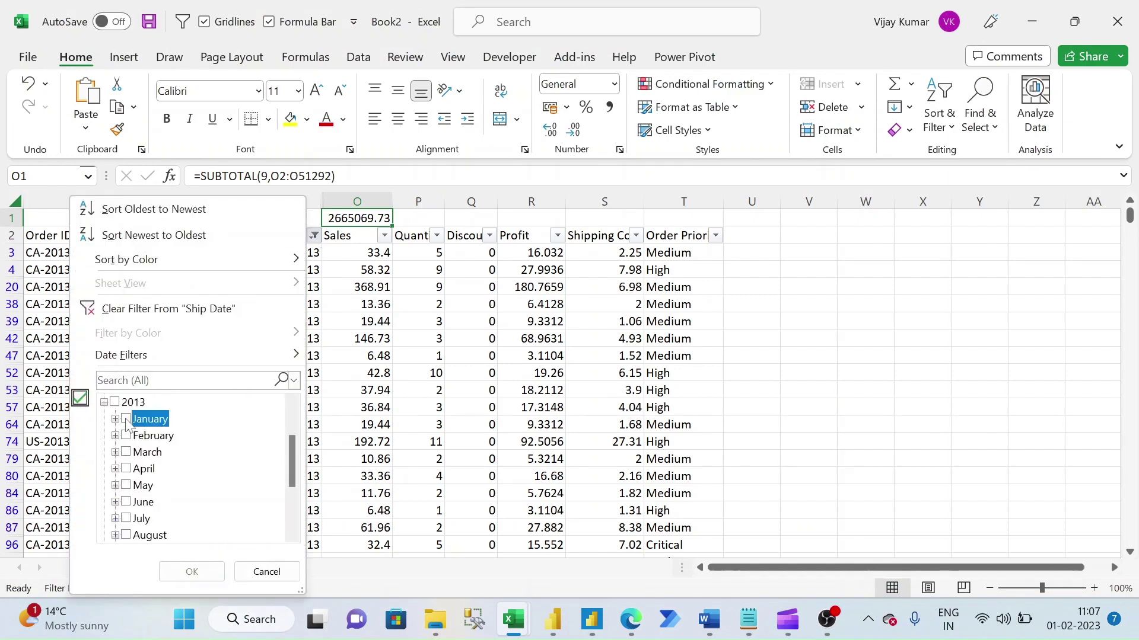
{"action": "left_click", "coordinate": [126, 436]}
{"action": "left_click", "coordinate": [192, 571]}
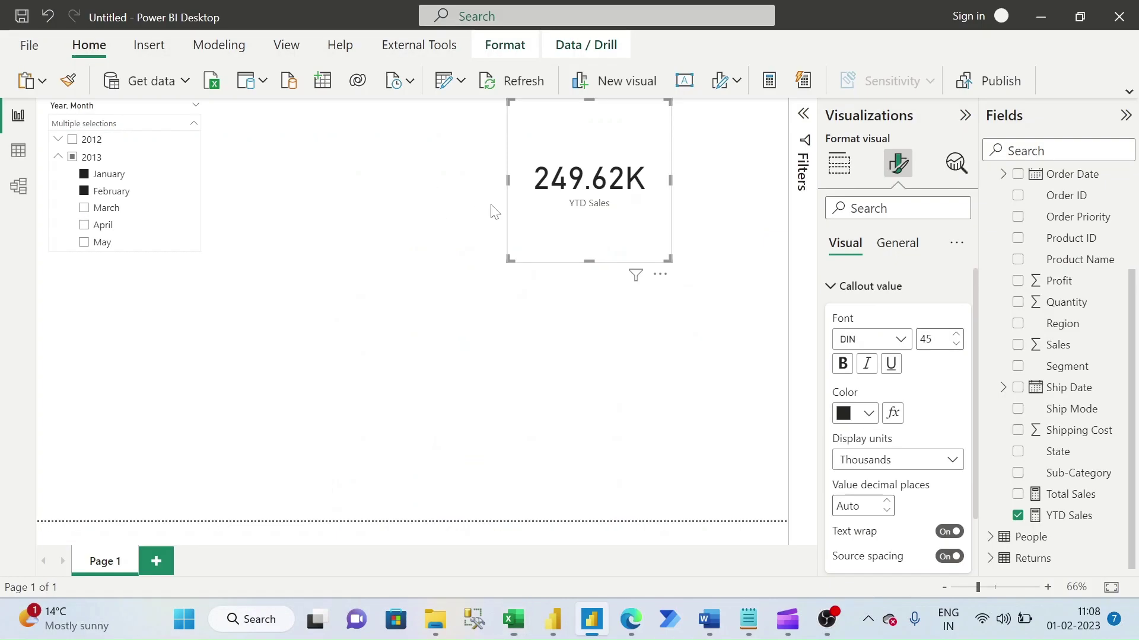
Return from Excel to Power BI Desktop
{"action": "key", "text": "alt+Tab"}
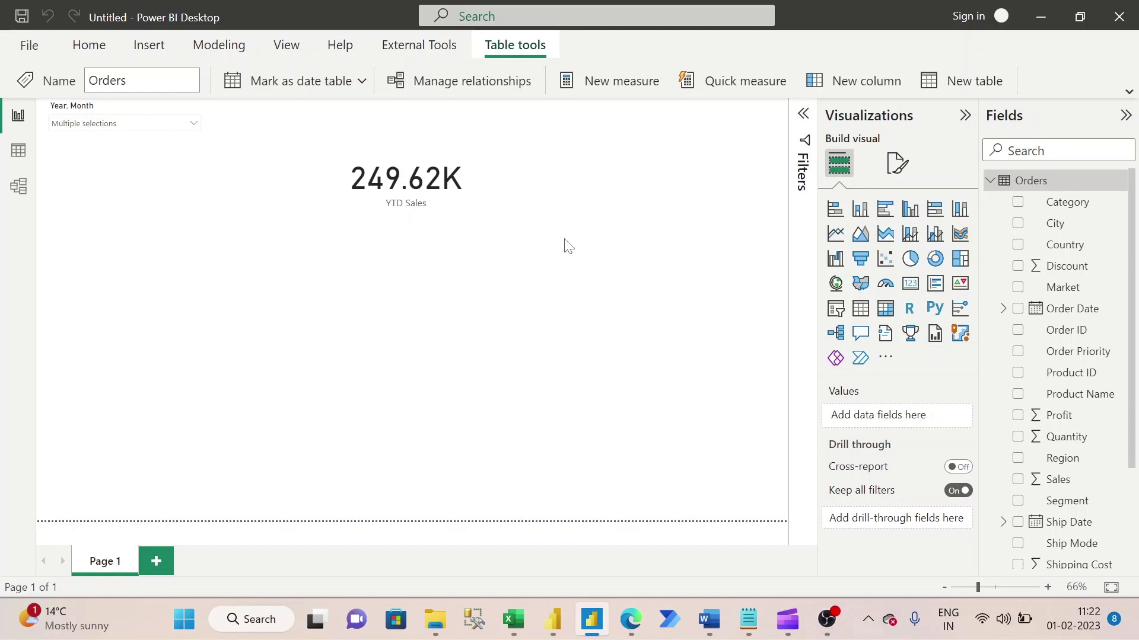
Start a new measure in the Orders table named Previous YTD Sales
{"action": "right_click", "coordinate": [1042, 181]}
{"action": "key", "text": "Escape"}
{"action": "key", "text": "ctrl+shift+Right"}
{"action": "type", "text": "Previous YTD Sales ="}
Define it as CALCULATE([YTD Sales],SAMEPERIODLASTYEAR(Orders[Ship Date].[Date])) and commit
{"action": "key", "text": "End"}
{"action": "type", "text": "C"}
{"action": "key", "text": "Tab"}
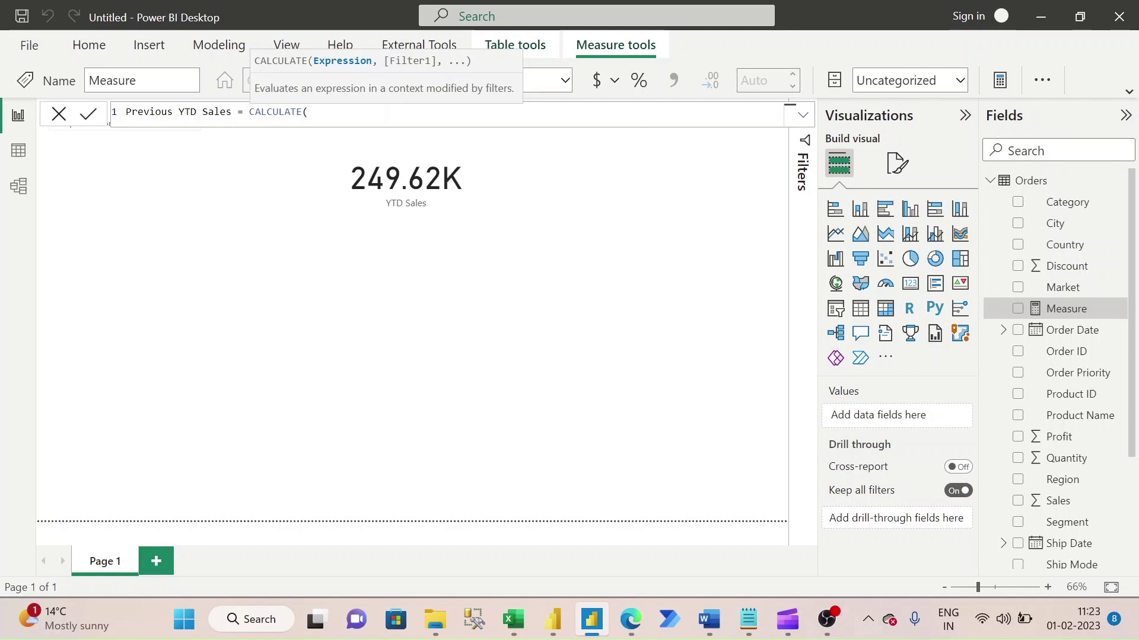
{"action": "type", "text": "YTD"}
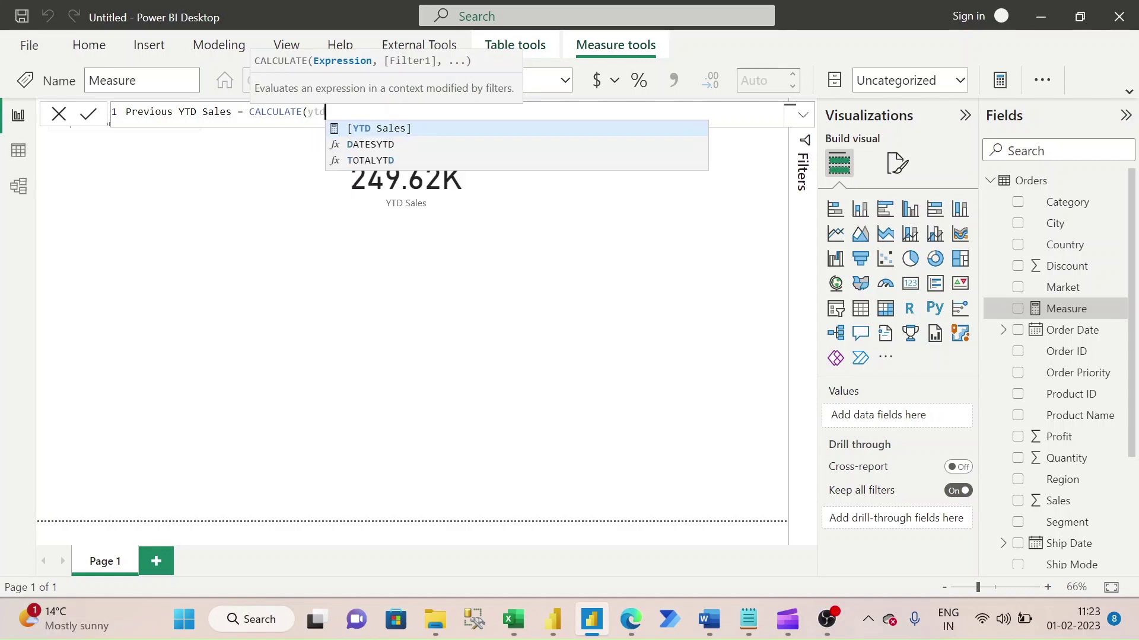
{"action": "key", "text": "Tab"}
{"action": "type", "text": ","}
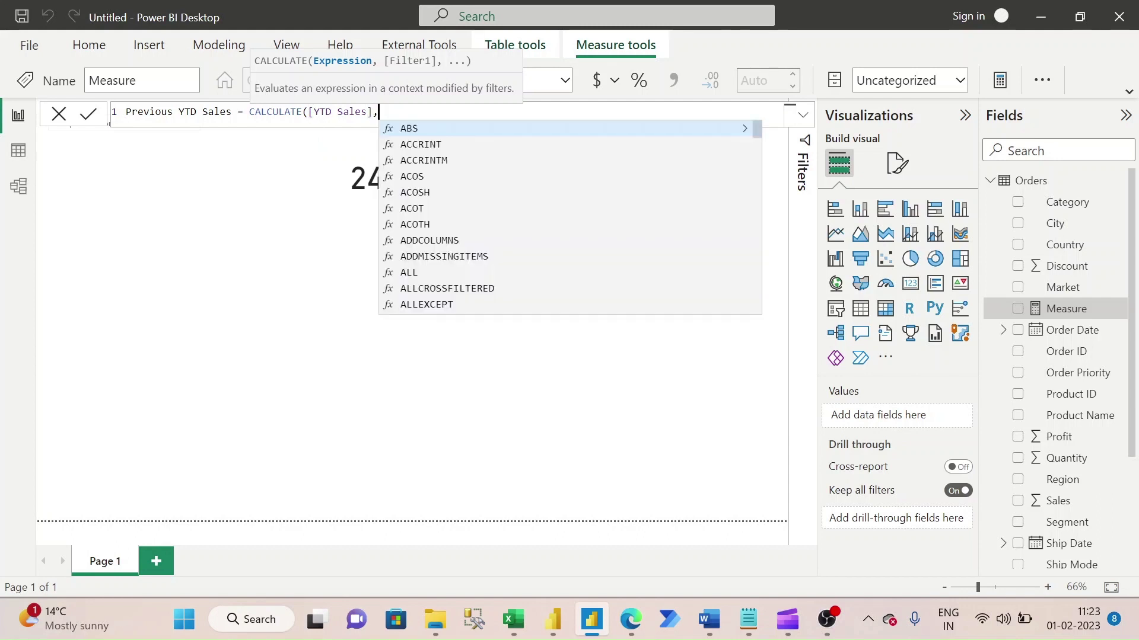
{"action": "type", "text": "sam"}
{"action": "key", "text": "Tab"}
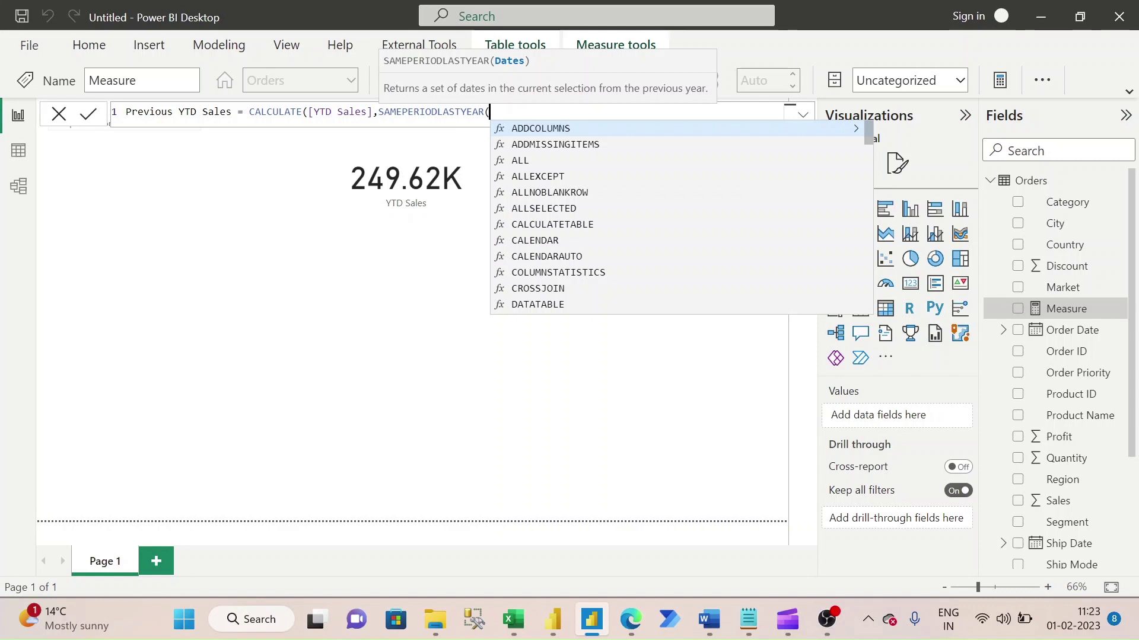
{"action": "type", "text": "ship"}
{"action": "key", "text": "Tab"}
{"action": "key", "text": "Tab"}
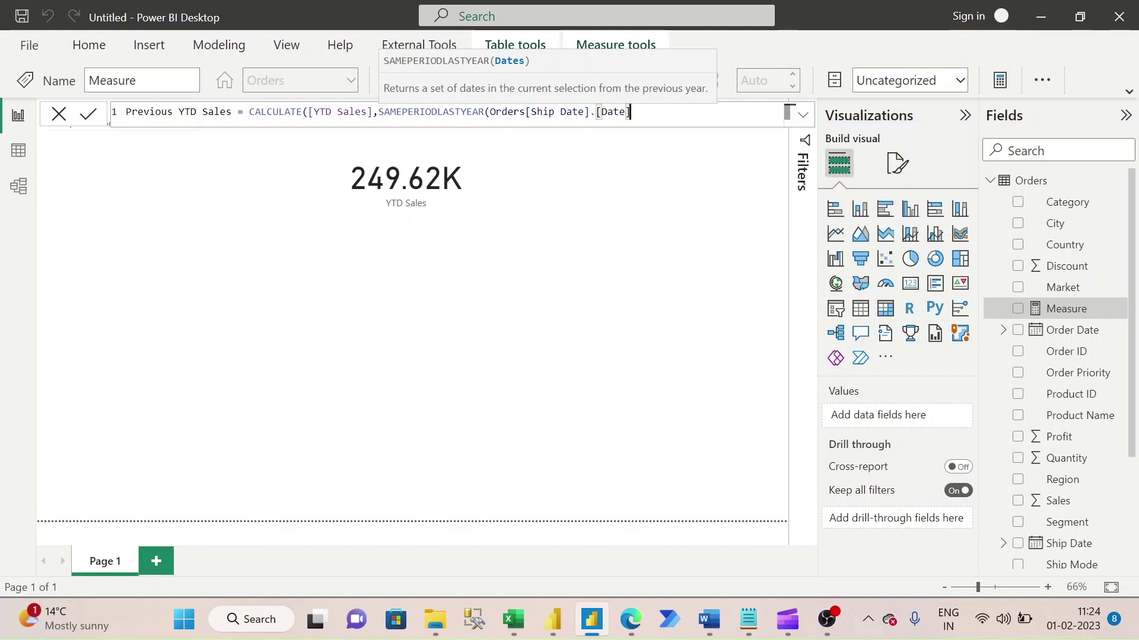
{"action": "type", "text": "))"}
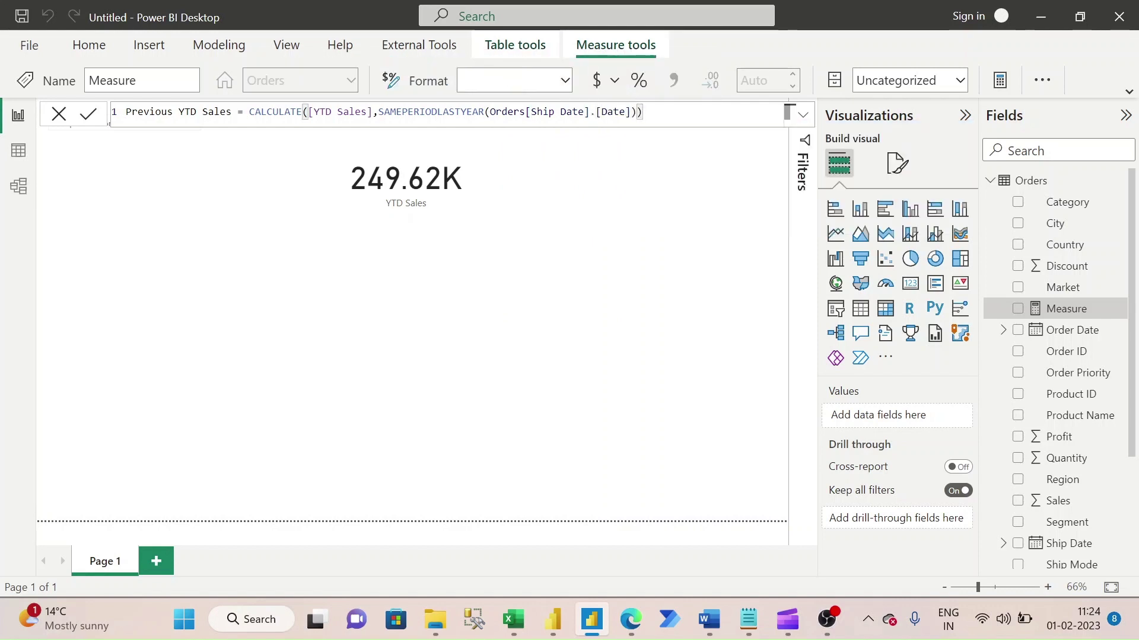
{"action": "key", "text": "Return"}
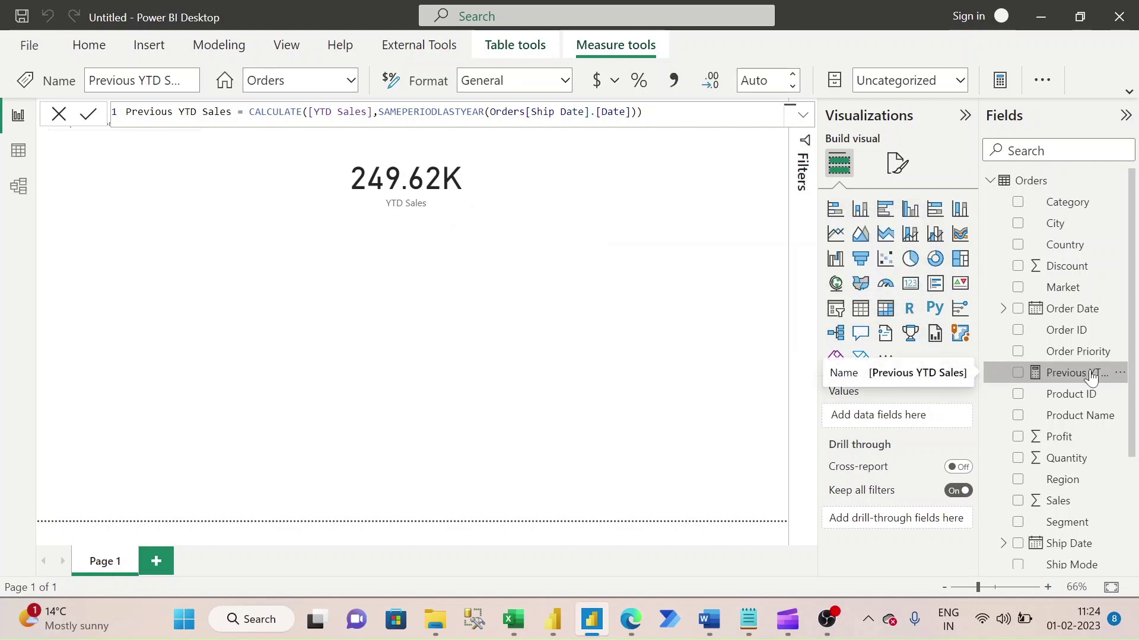
Add Previous YTD Sales as a card with display units None, showing 1,84,128.37, then go to Excel
{"action": "left_click_drag", "start_coordinate": [1091, 378], "coordinate": [681, 201]}
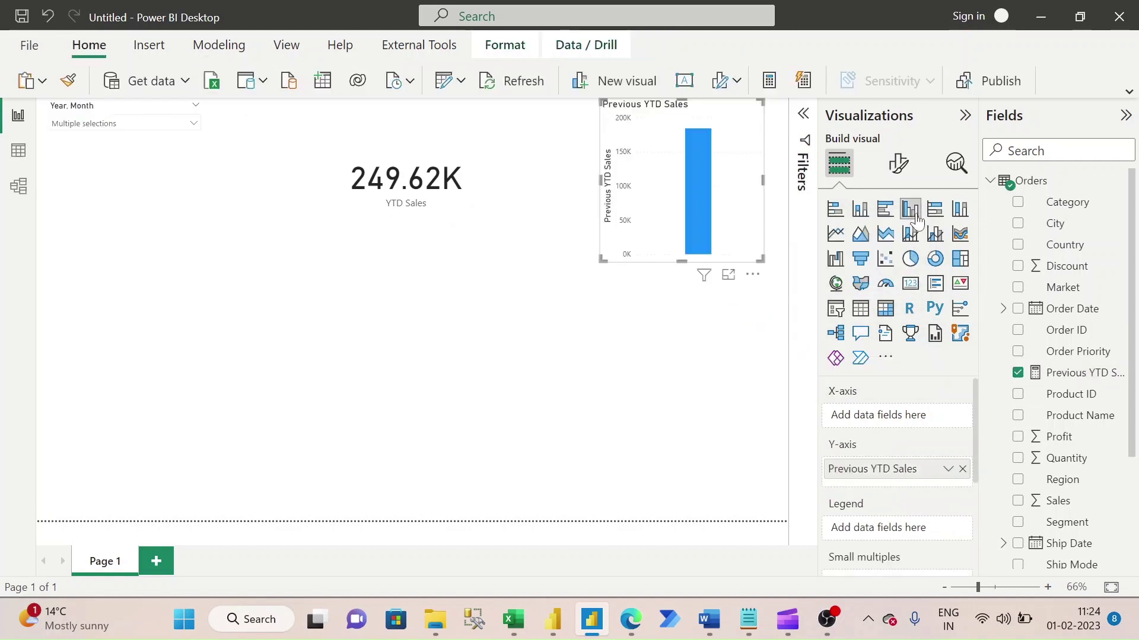
{"action": "left_click", "coordinate": [910, 283]}
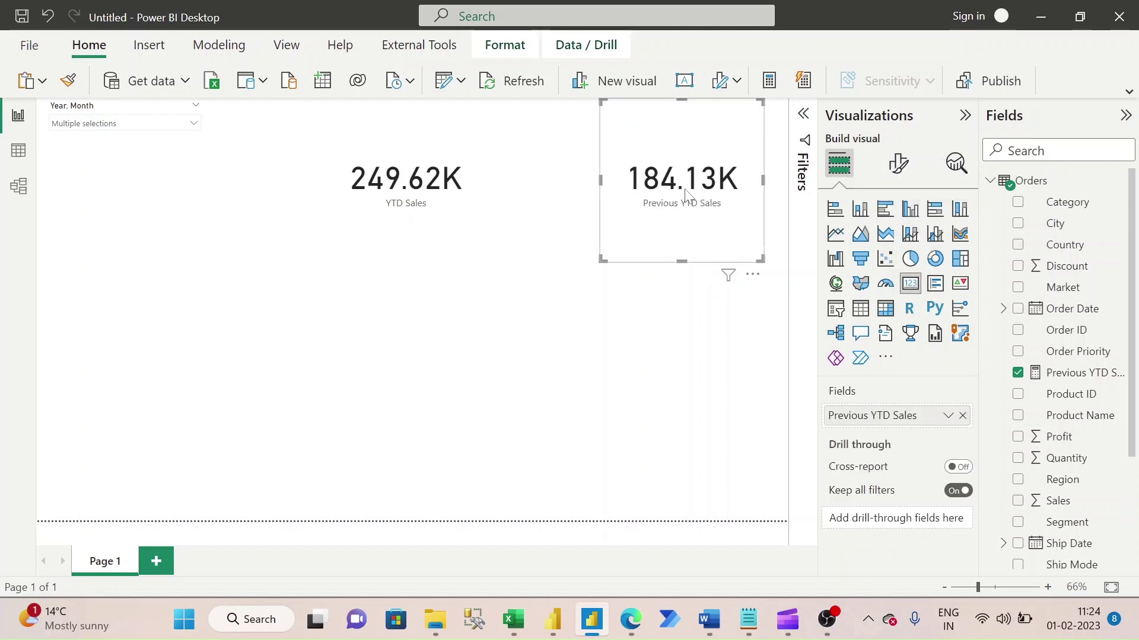
{"action": "left_click", "coordinate": [898, 163]}
{"action": "left_click", "coordinate": [832, 290]}
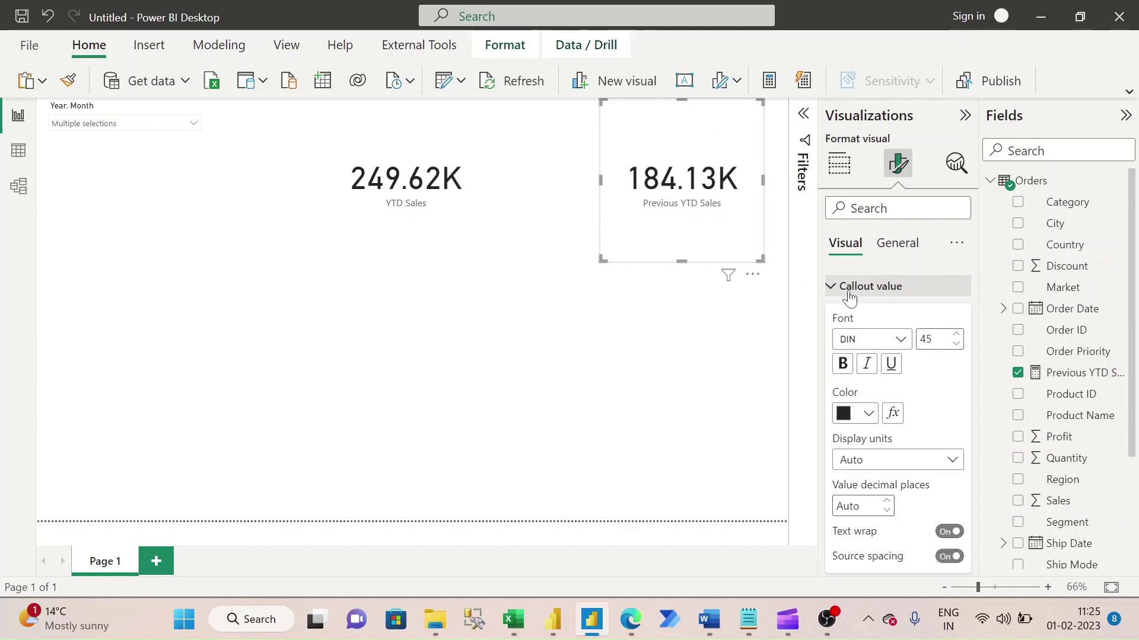
{"action": "left_click", "coordinate": [909, 461]}
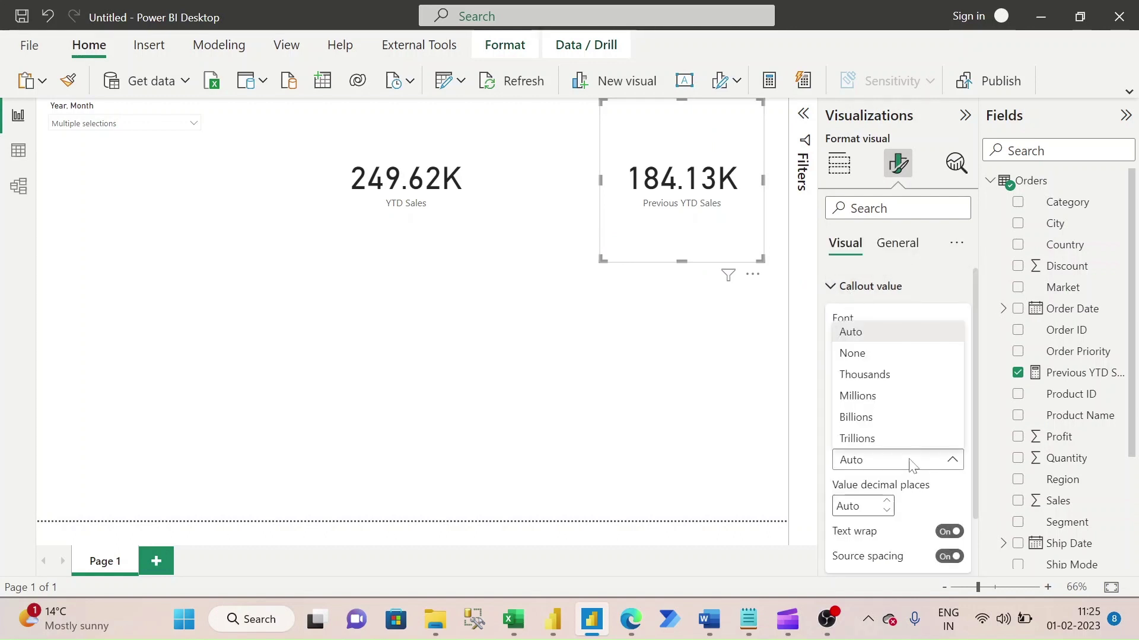
{"action": "left_click", "coordinate": [874, 354]}
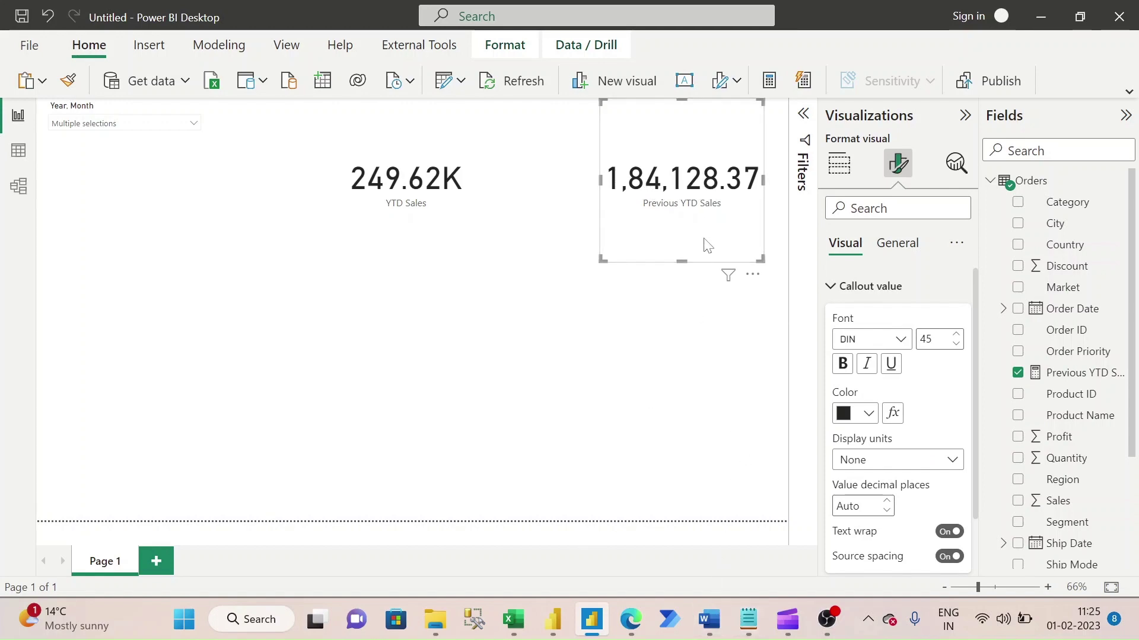
{"action": "key", "text": "alt+Tab"}
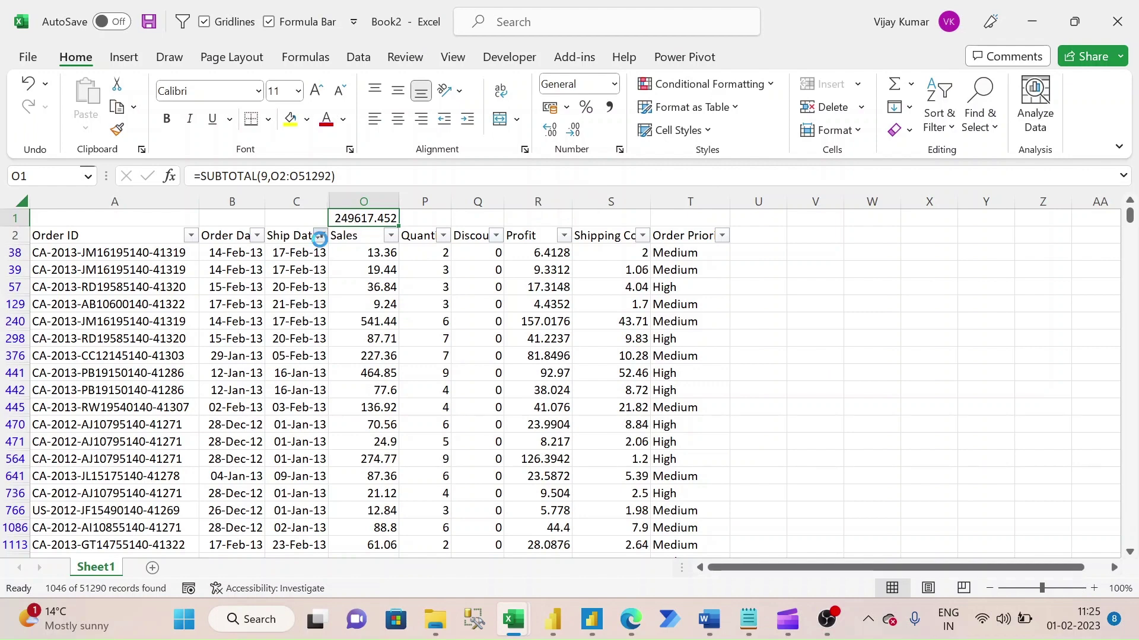
Filter Ship Date to January and February 2012 so Sales reads 184128.371, then return to Power BI
{"action": "left_click", "coordinate": [321, 236]}
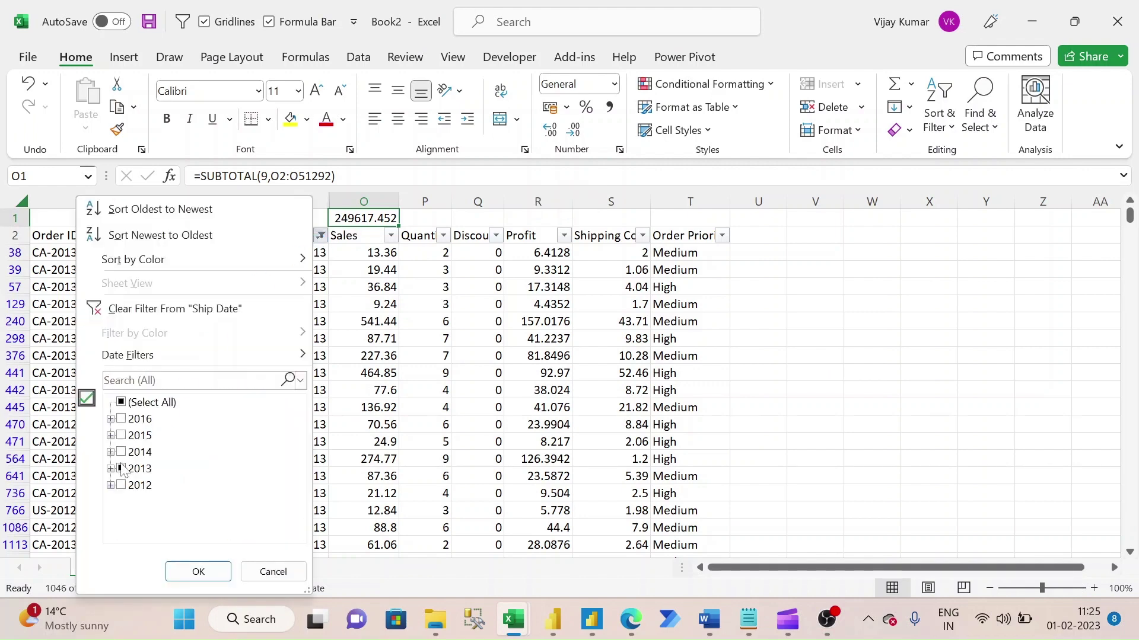
{"action": "left_click", "coordinate": [122, 469]}
{"action": "left_click", "coordinate": [111, 486]}
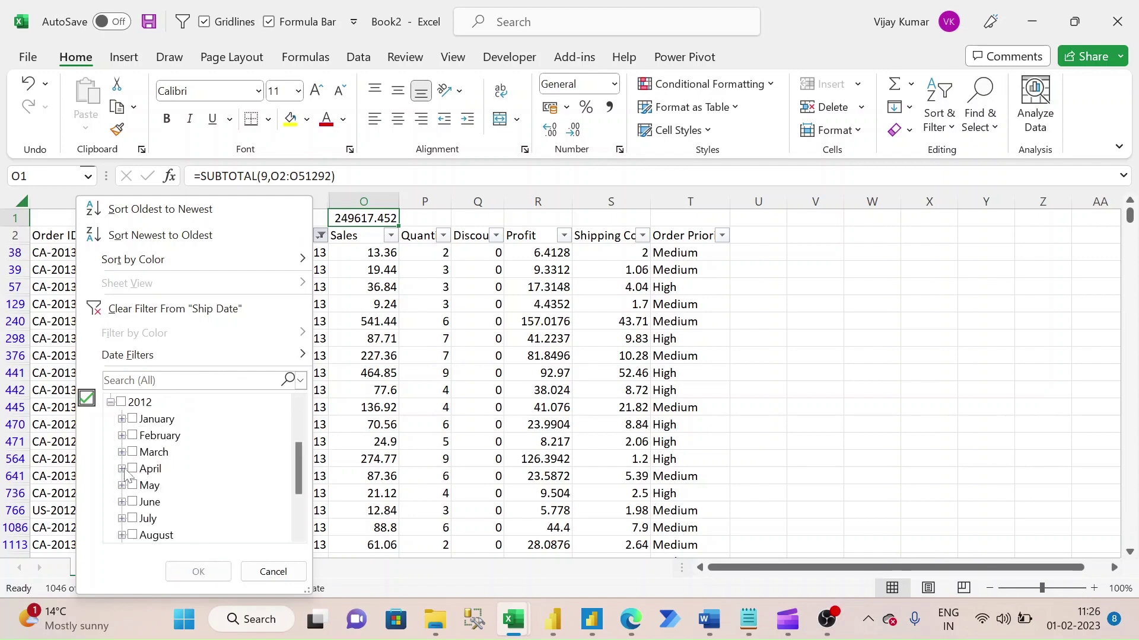
{"action": "left_click", "coordinate": [136, 423]}
{"action": "left_click", "coordinate": [134, 421]}
{"action": "left_click", "coordinate": [134, 437]}
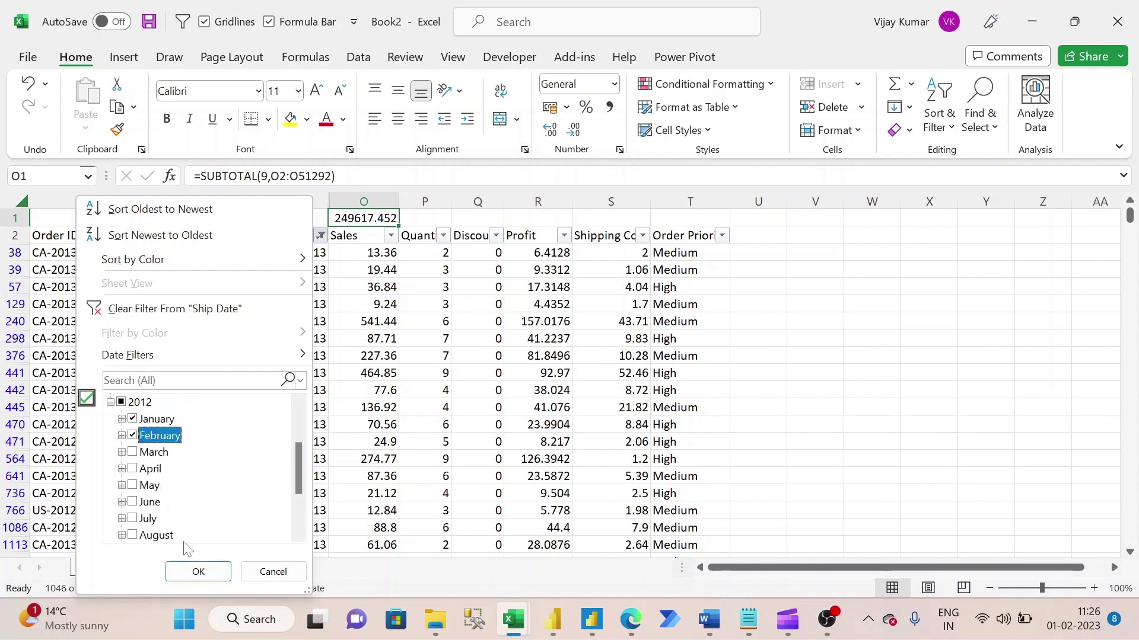
{"action": "left_click", "coordinate": [195, 572]}
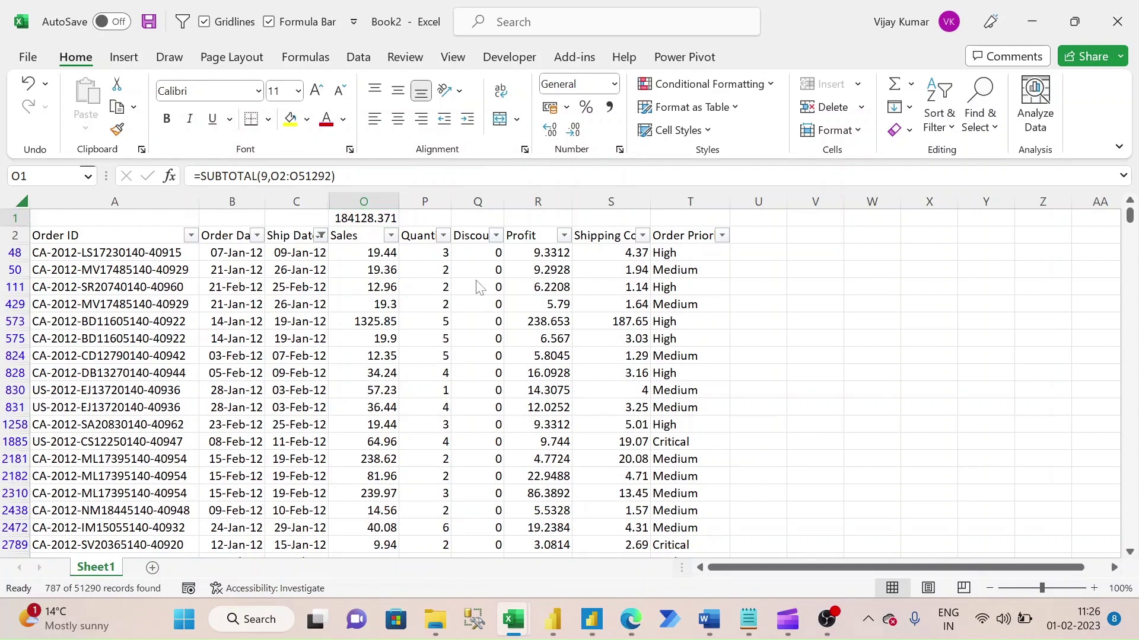
{"action": "key", "text": "alt+Tab"}
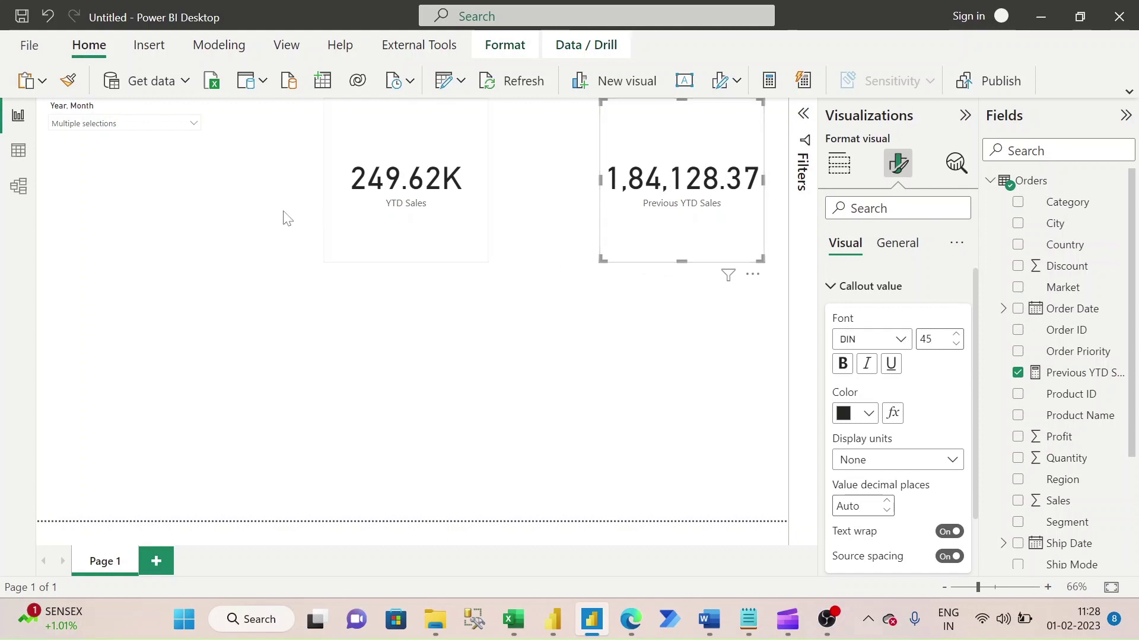
Set the Year, Month slicer from 2013 to 2012 and select the Previous YTD Sales measure
{"action": "left_click", "coordinate": [195, 125]}
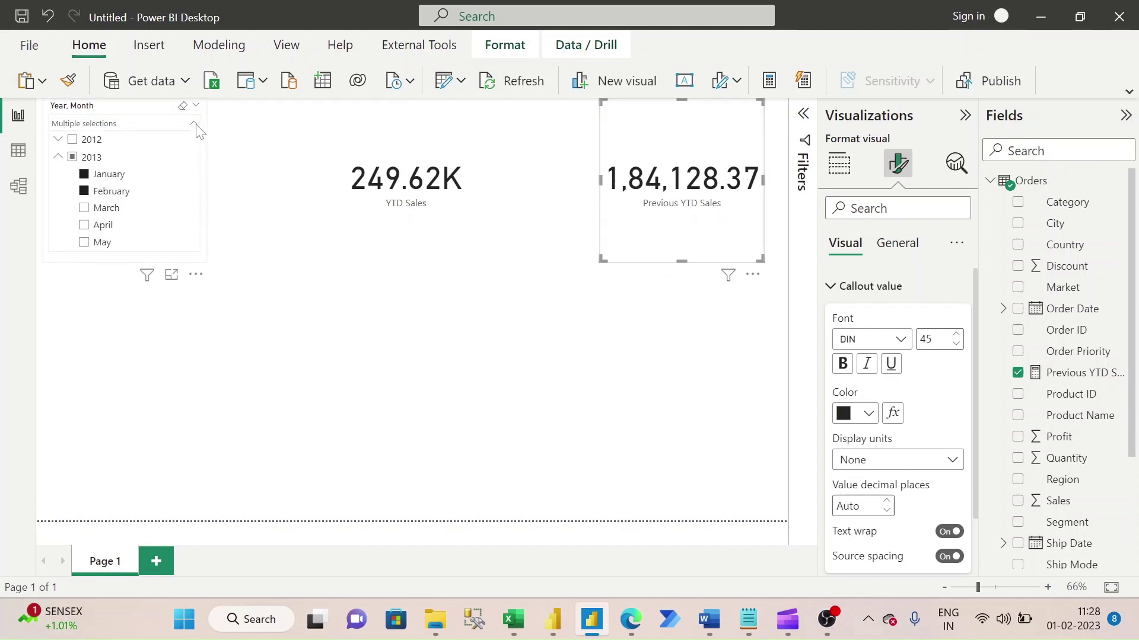
{"action": "left_click", "coordinate": [72, 158]}
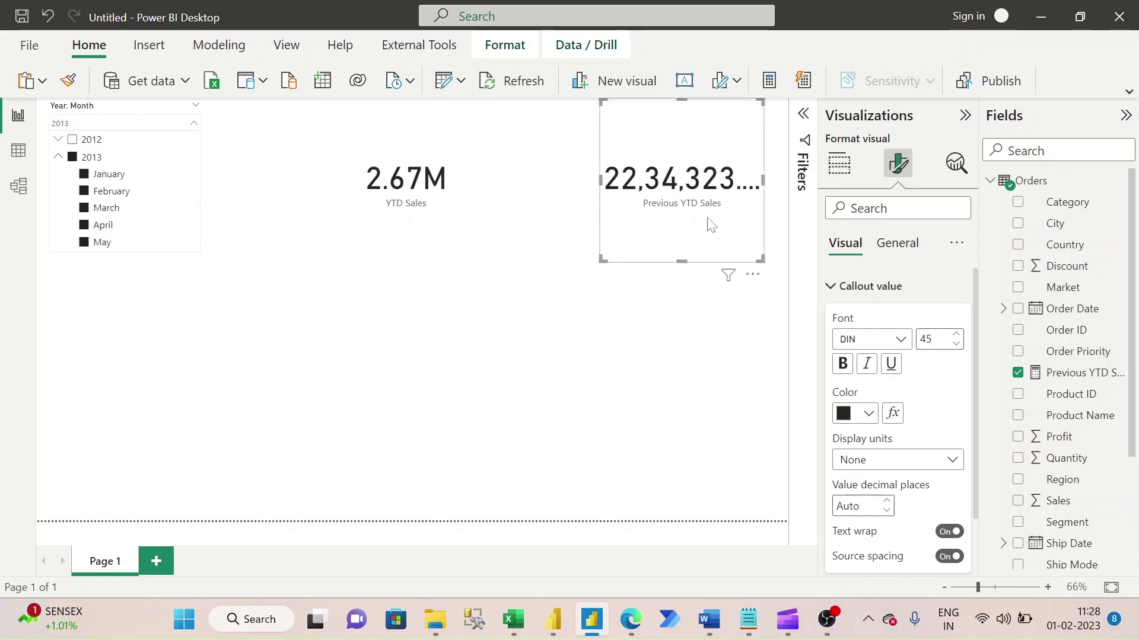
{"action": "left_click", "coordinate": [72, 157]}
{"action": "left_click", "coordinate": [72, 140]}
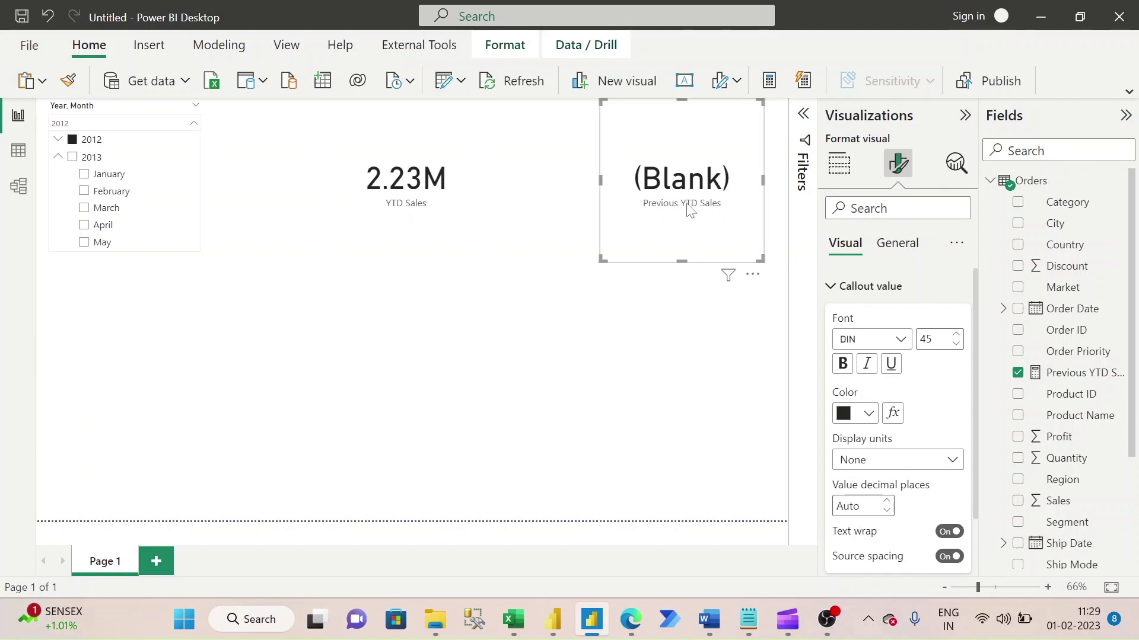
{"action": "left_click", "coordinate": [1086, 376]}
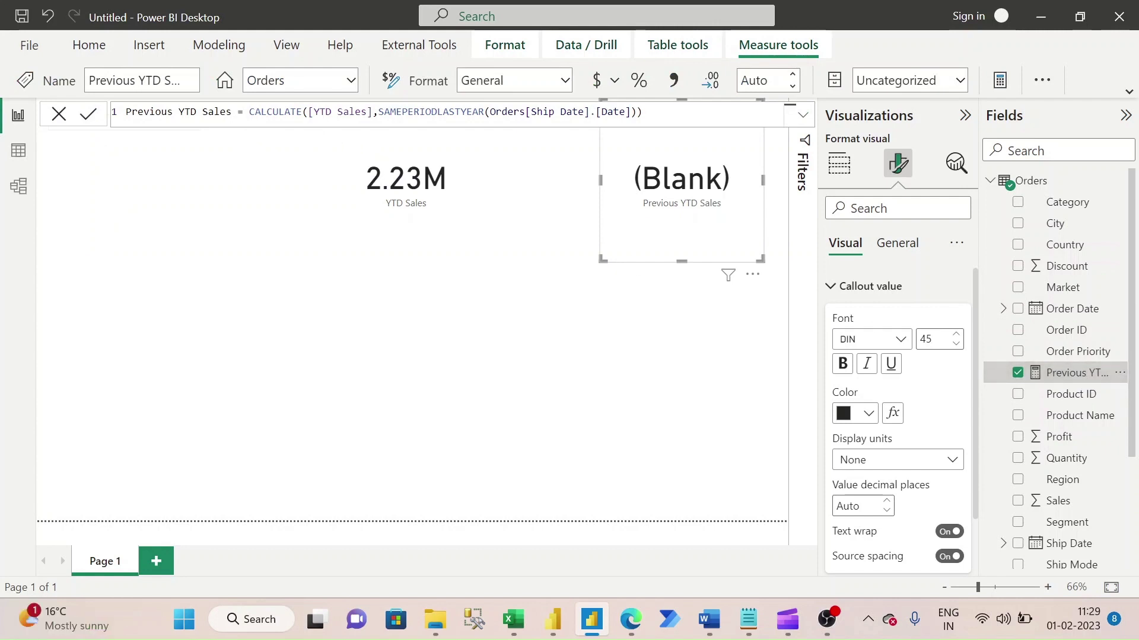
Insert SWITCH(TRUE(), ahead of CALCULATE in the Previous YTD Sales formula
{"action": "type", "text": "SWITCH("}
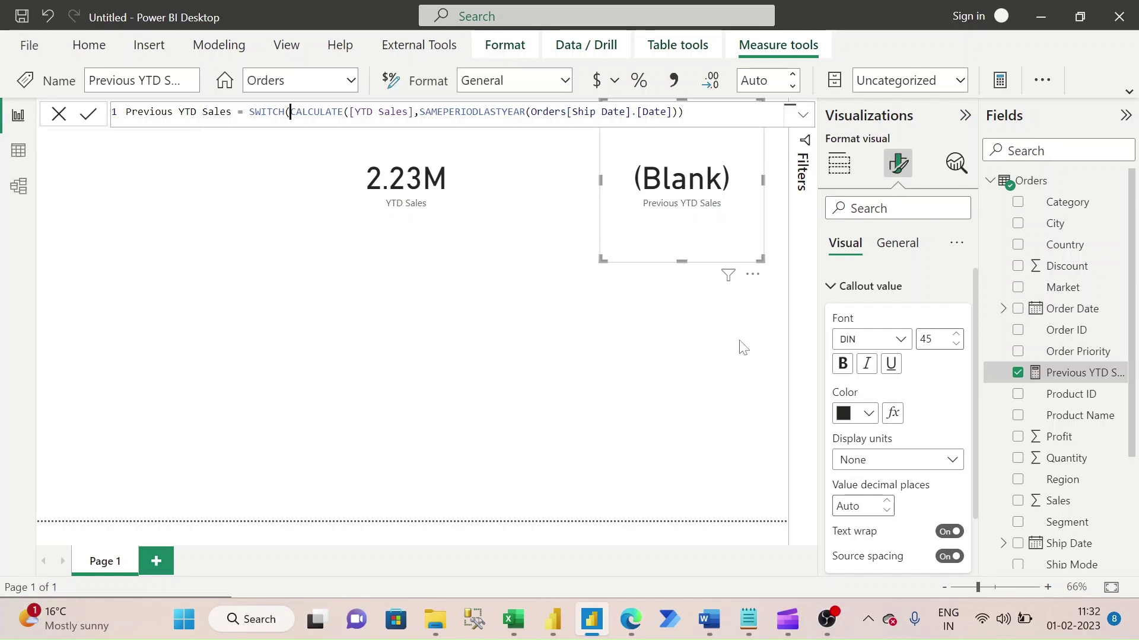
{"action": "type", "text": "TR"}
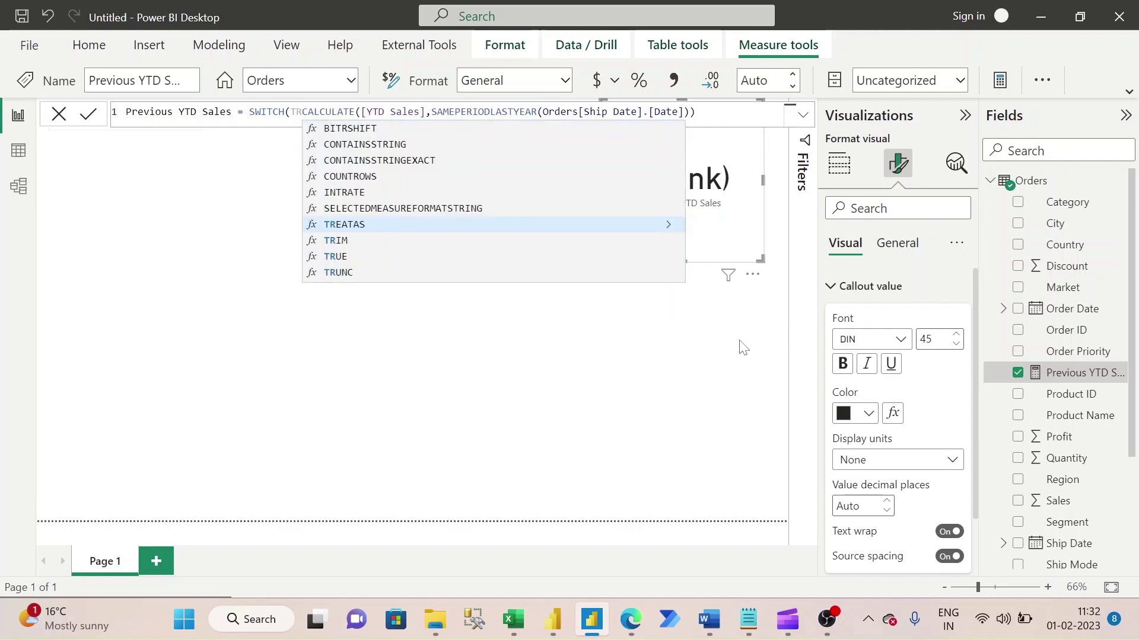
{"action": "type", "text": "UE()"}
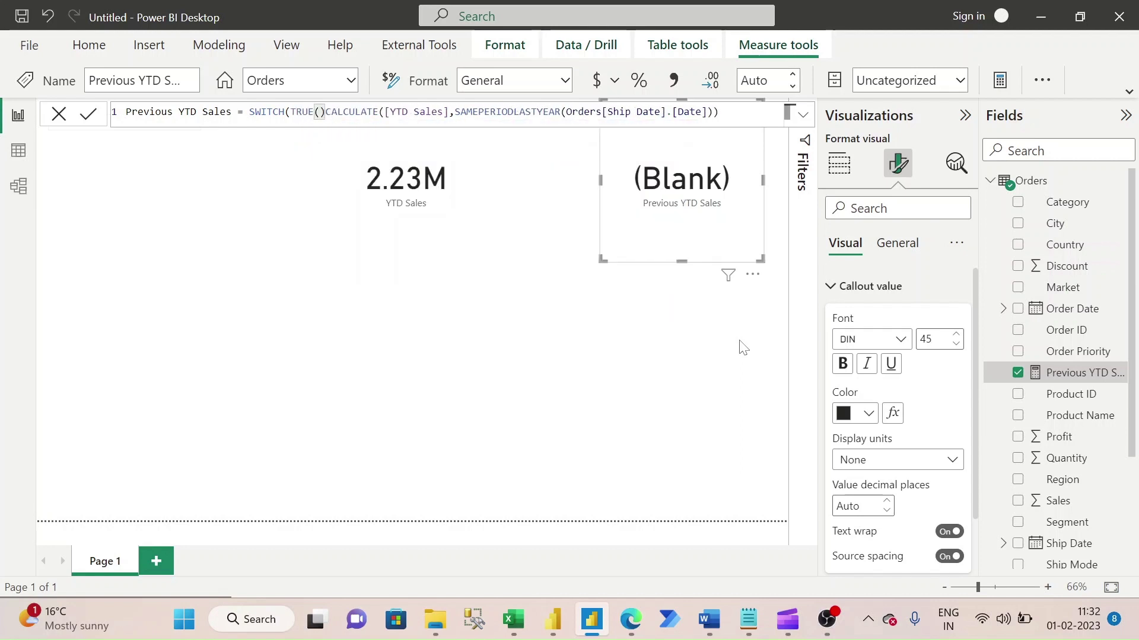
{"action": "type", "text": ","}
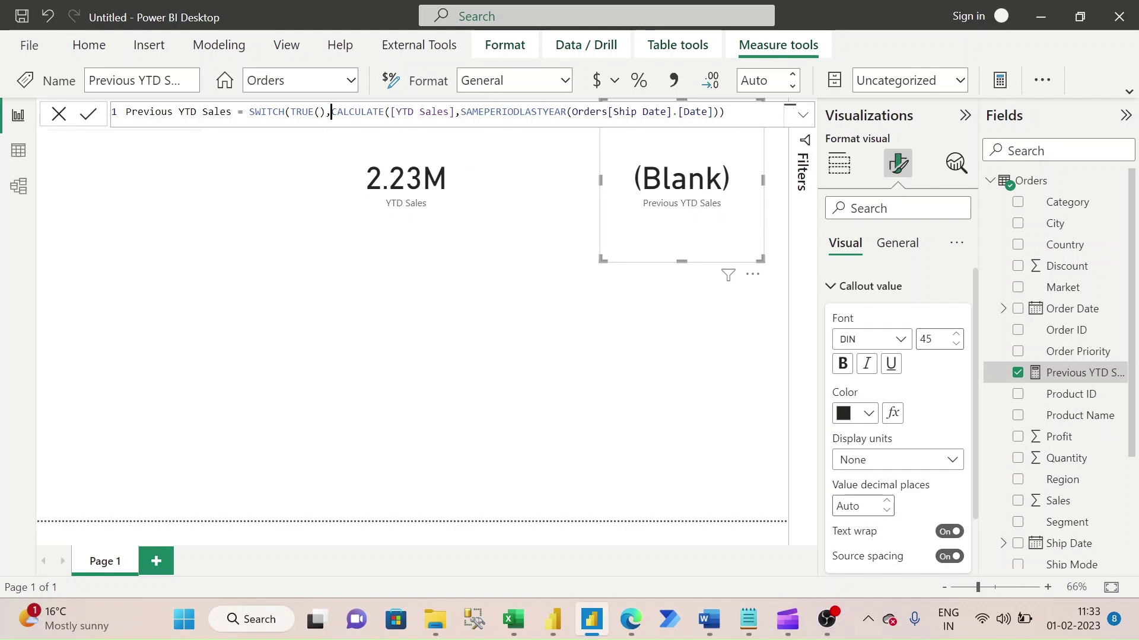
{"action": "type", "text": "is"}
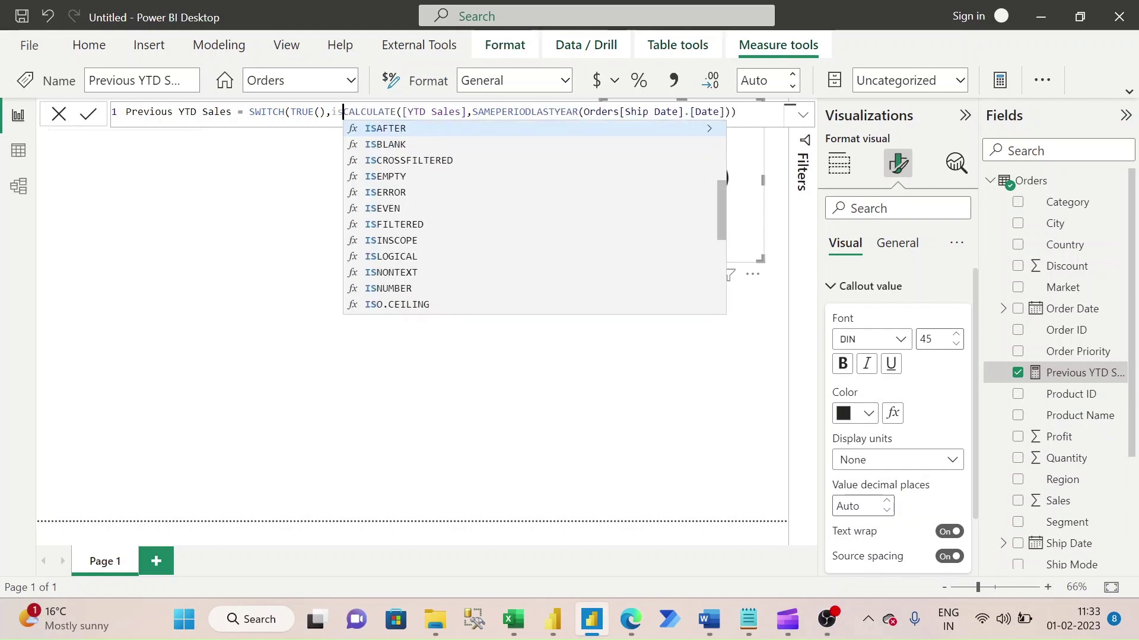
Complete the formula with ISBLANK(CALCULATE…), "NA", then the CALCULATE expression, and commit it
{"action": "key", "text": "Down"}
{"action": "key", "text": "Tab"}
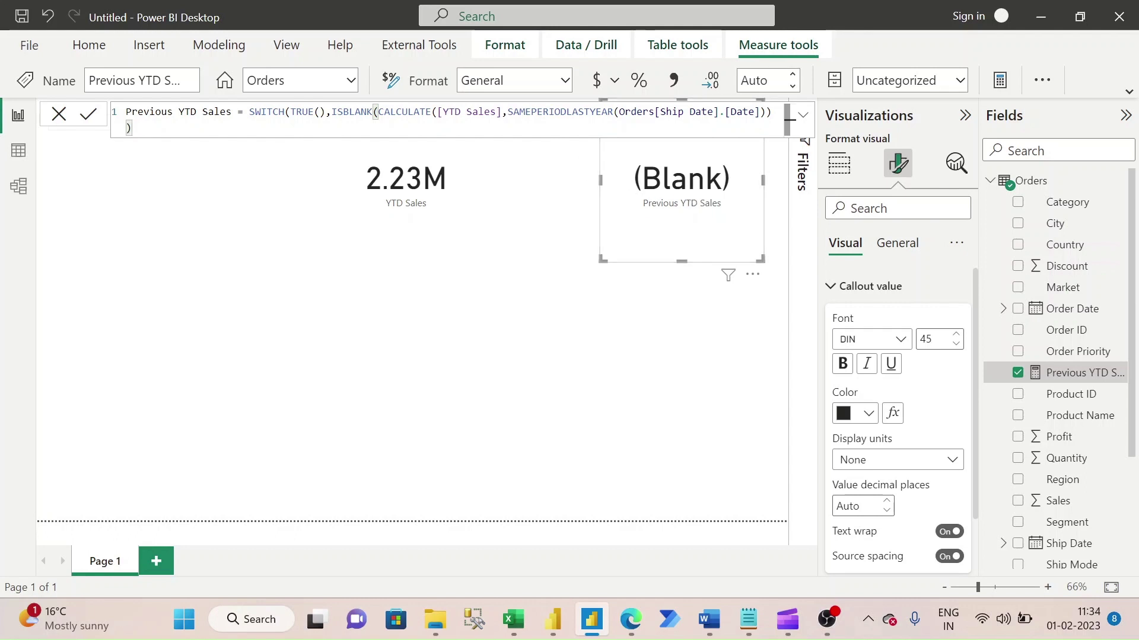
{"action": "type", "text": ","}
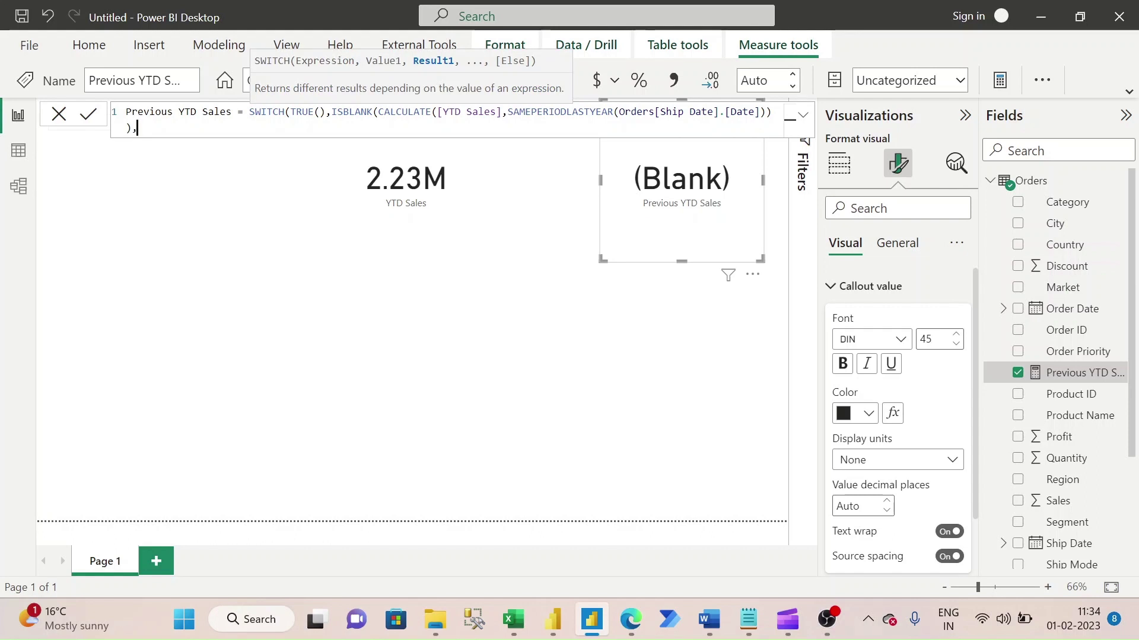
{"action": "type", "text": "\"NA\","}
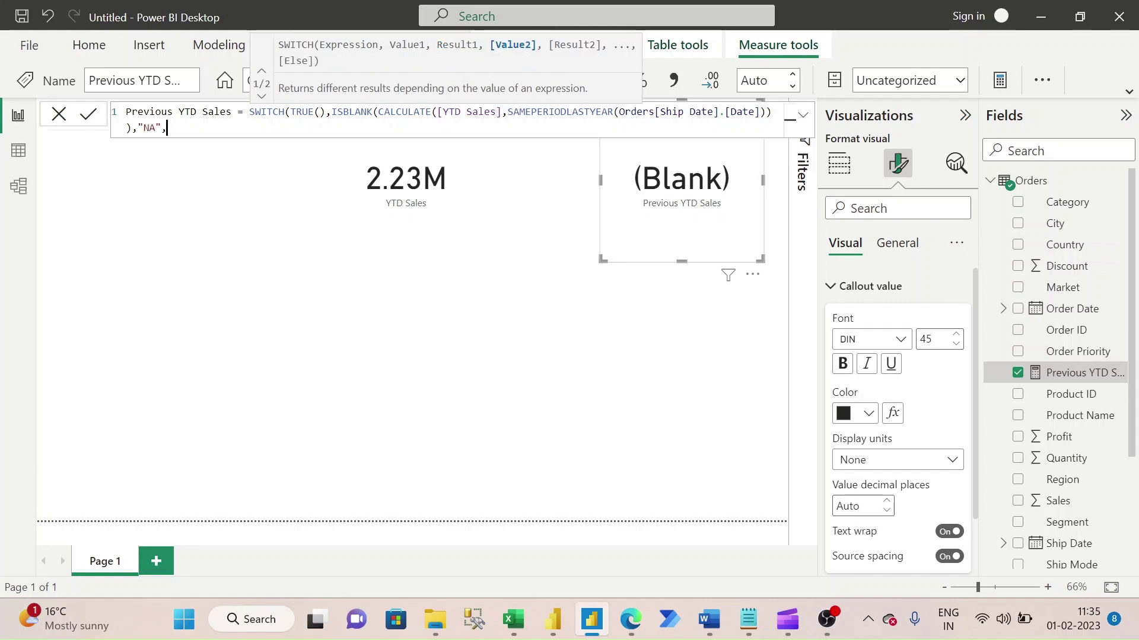
{"action": "left_click_drag", "start_coordinate": [378, 111], "coordinate": [749, 111]}
{"action": "left_click", "coordinate": [167, 127]}
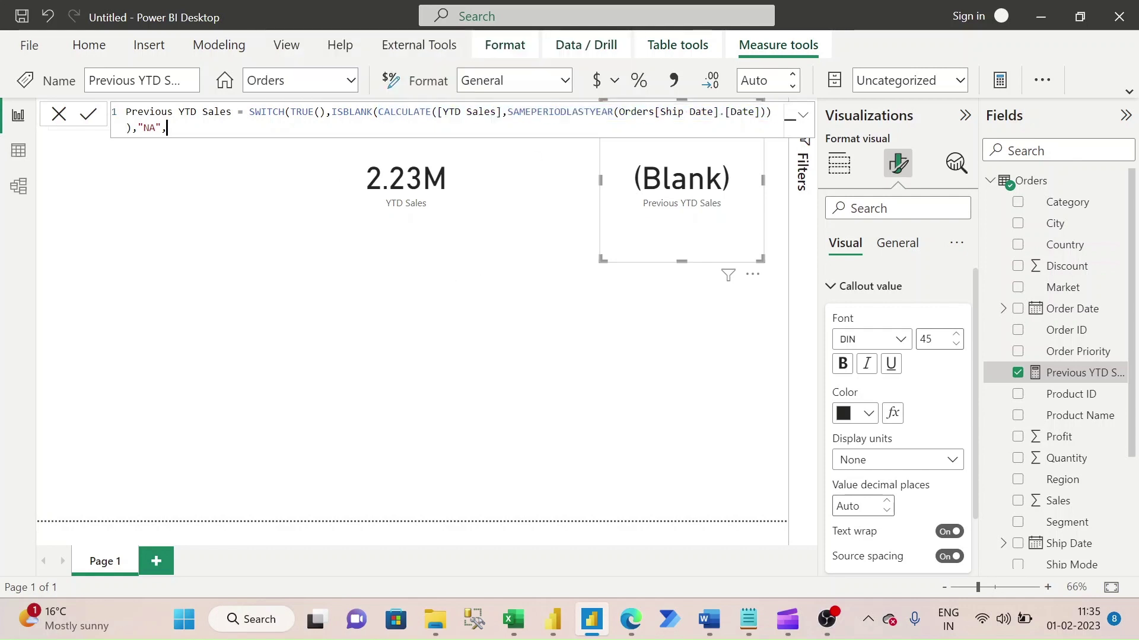
{"action": "type", "text": "CALCULATE([YTD Sales],SAMEPERIODLASTYEAR(Orders[Ship Date].[Date]))"}
{"action": "type", "text": ")"}
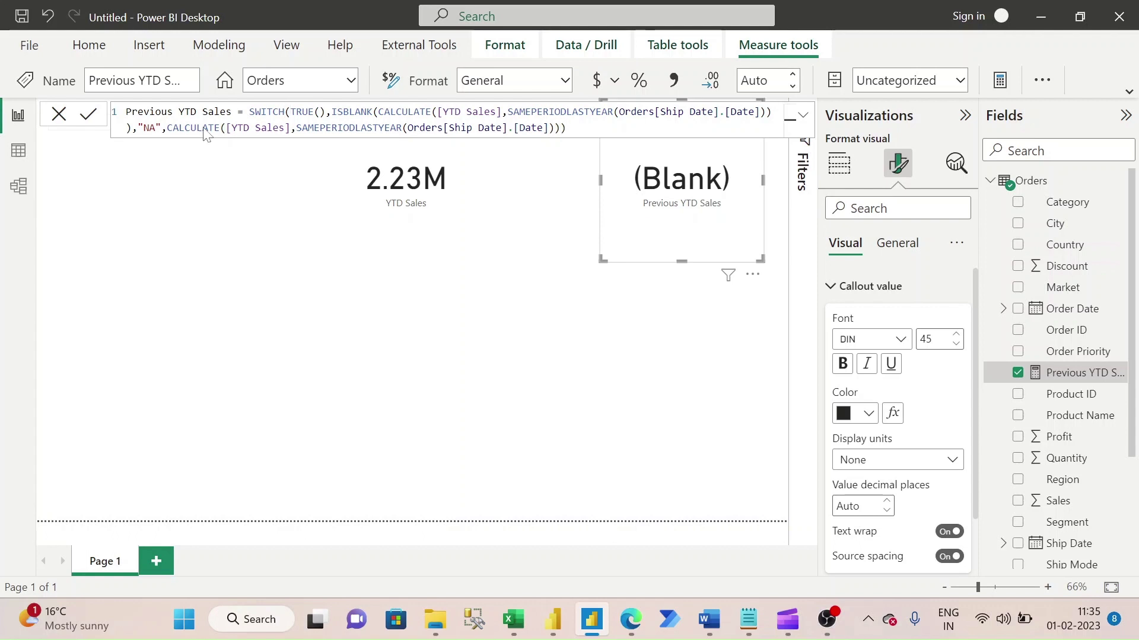
{"action": "key", "text": "Return"}
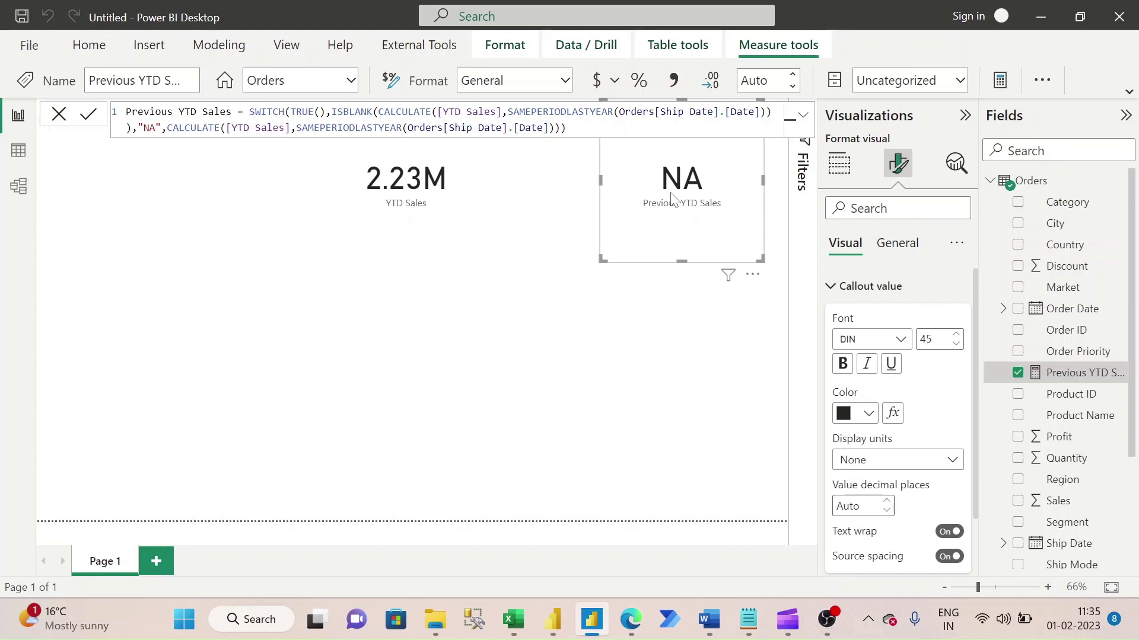
Set the Year, Month slicer to January and February 2013 only
{"action": "left_click", "coordinate": [240, 197]}
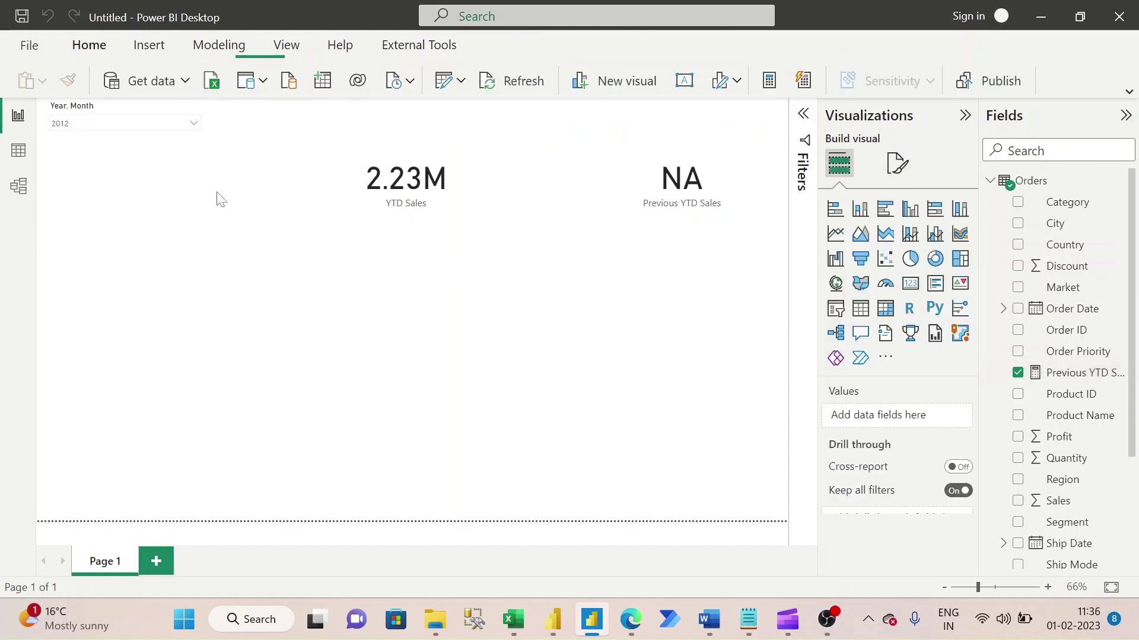
{"action": "left_click", "coordinate": [194, 127]}
{"action": "left_click", "coordinate": [72, 158]}
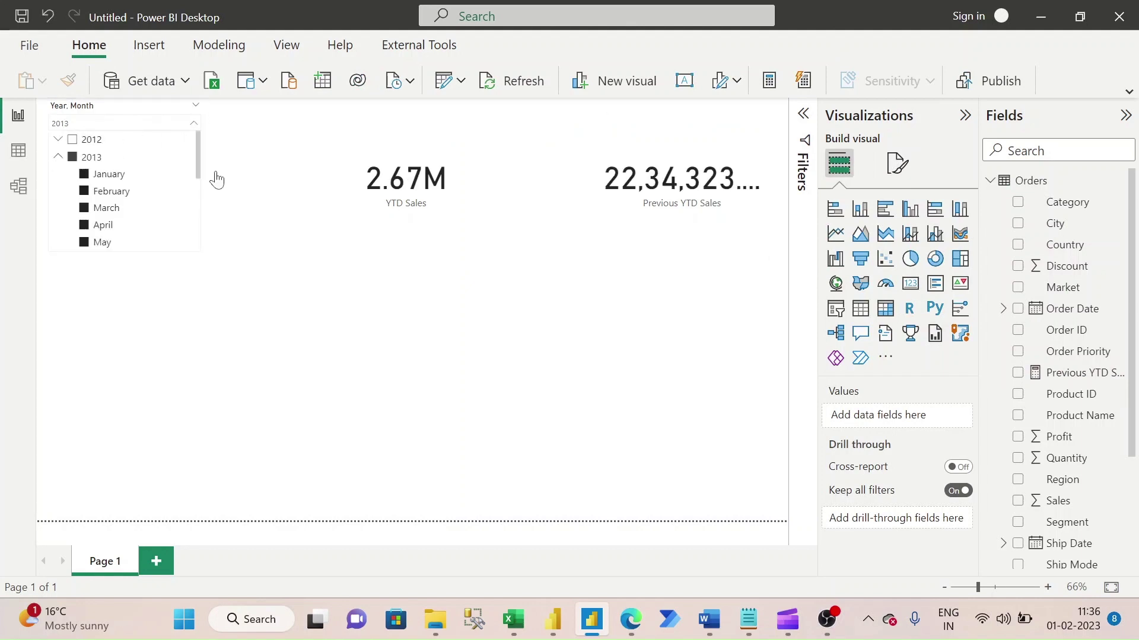
{"action": "left_click", "coordinate": [85, 174]}
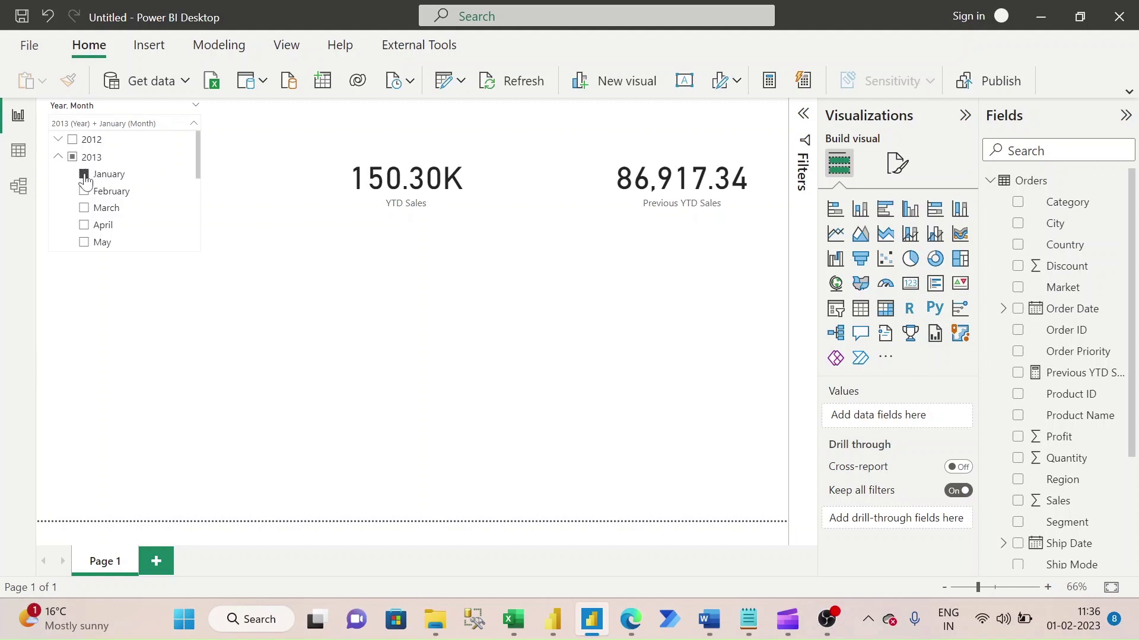
{"action": "left_click", "coordinate": [84, 191]}
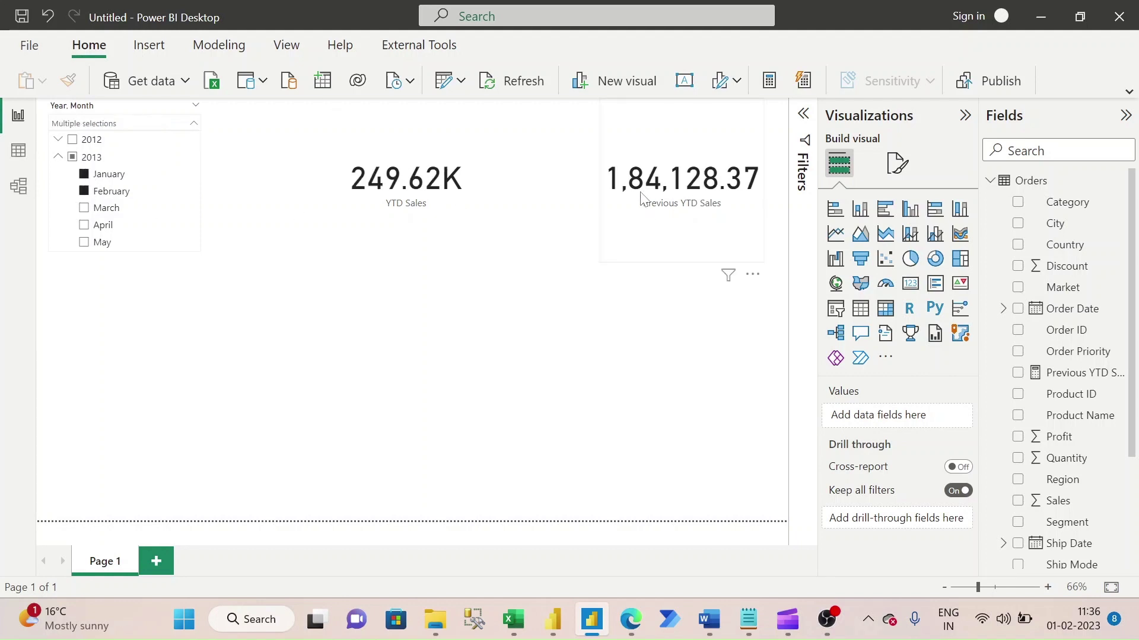